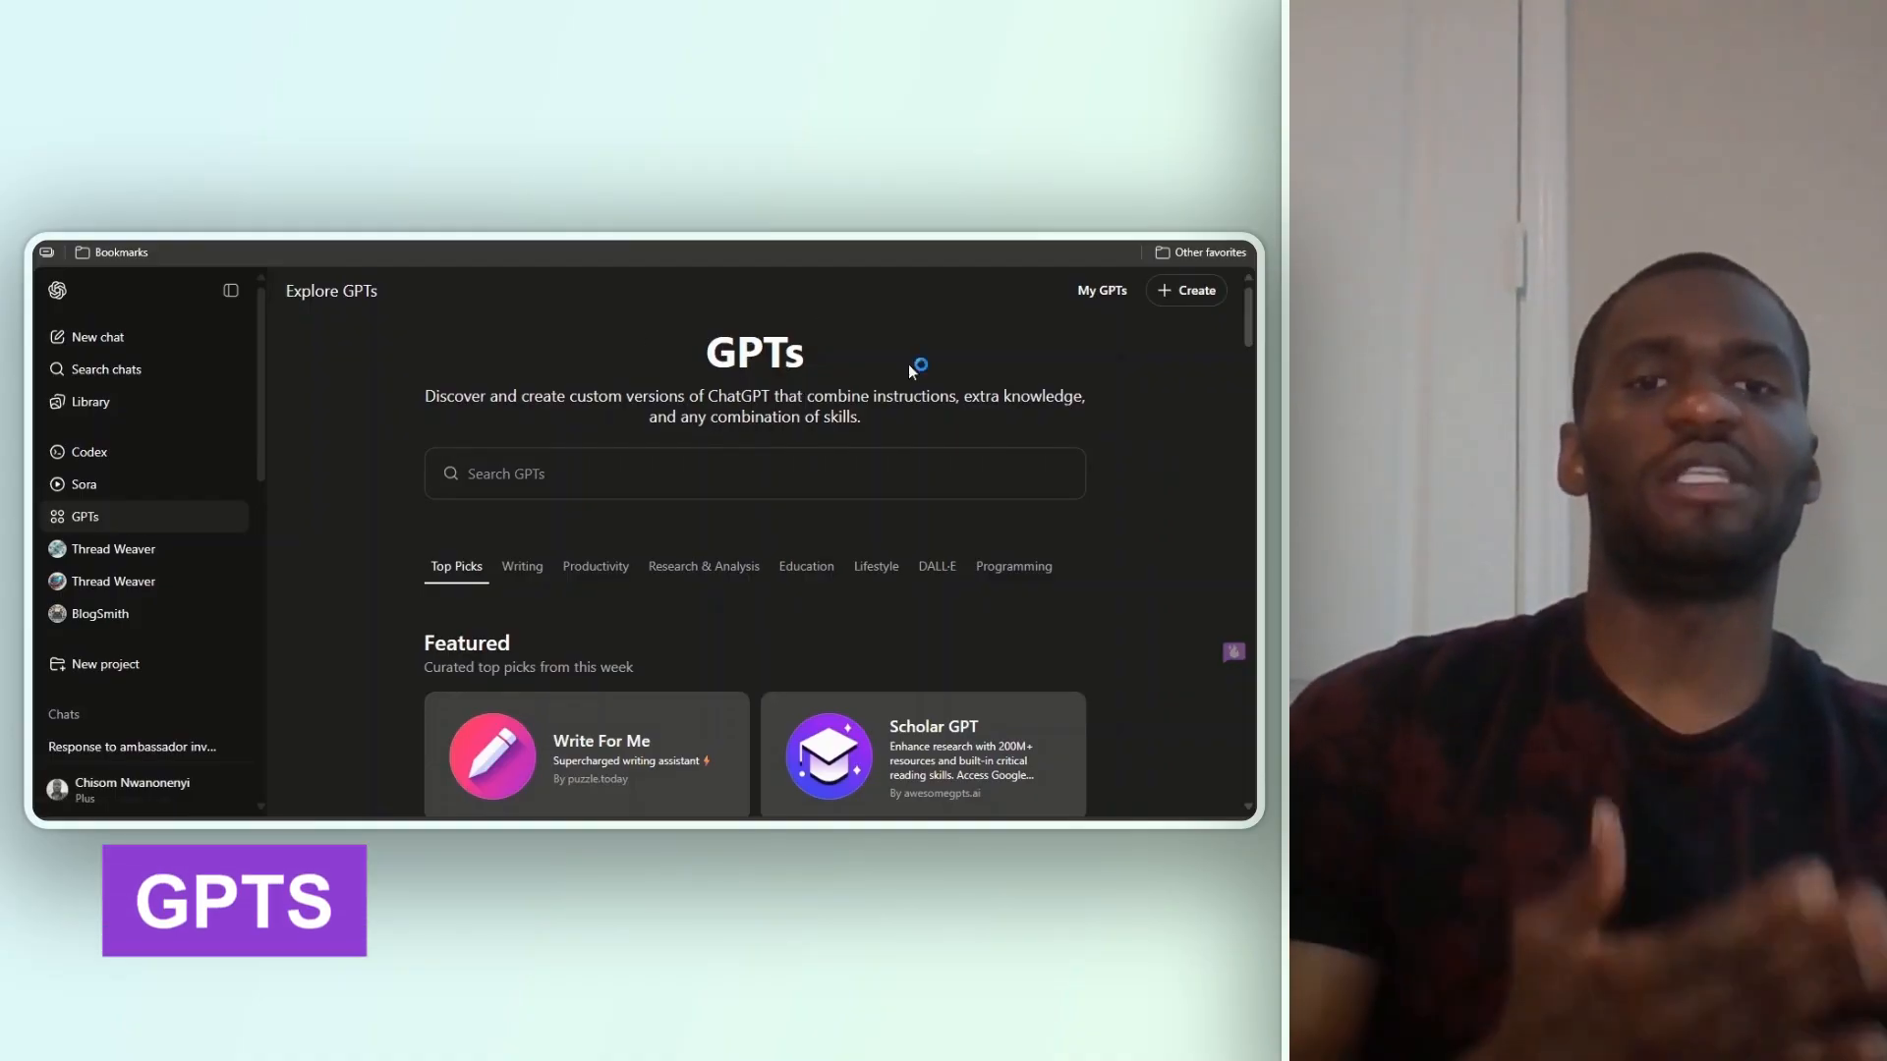
scroll(864, 364, "down", 4)
scroll(1224, 603, "up", 4)
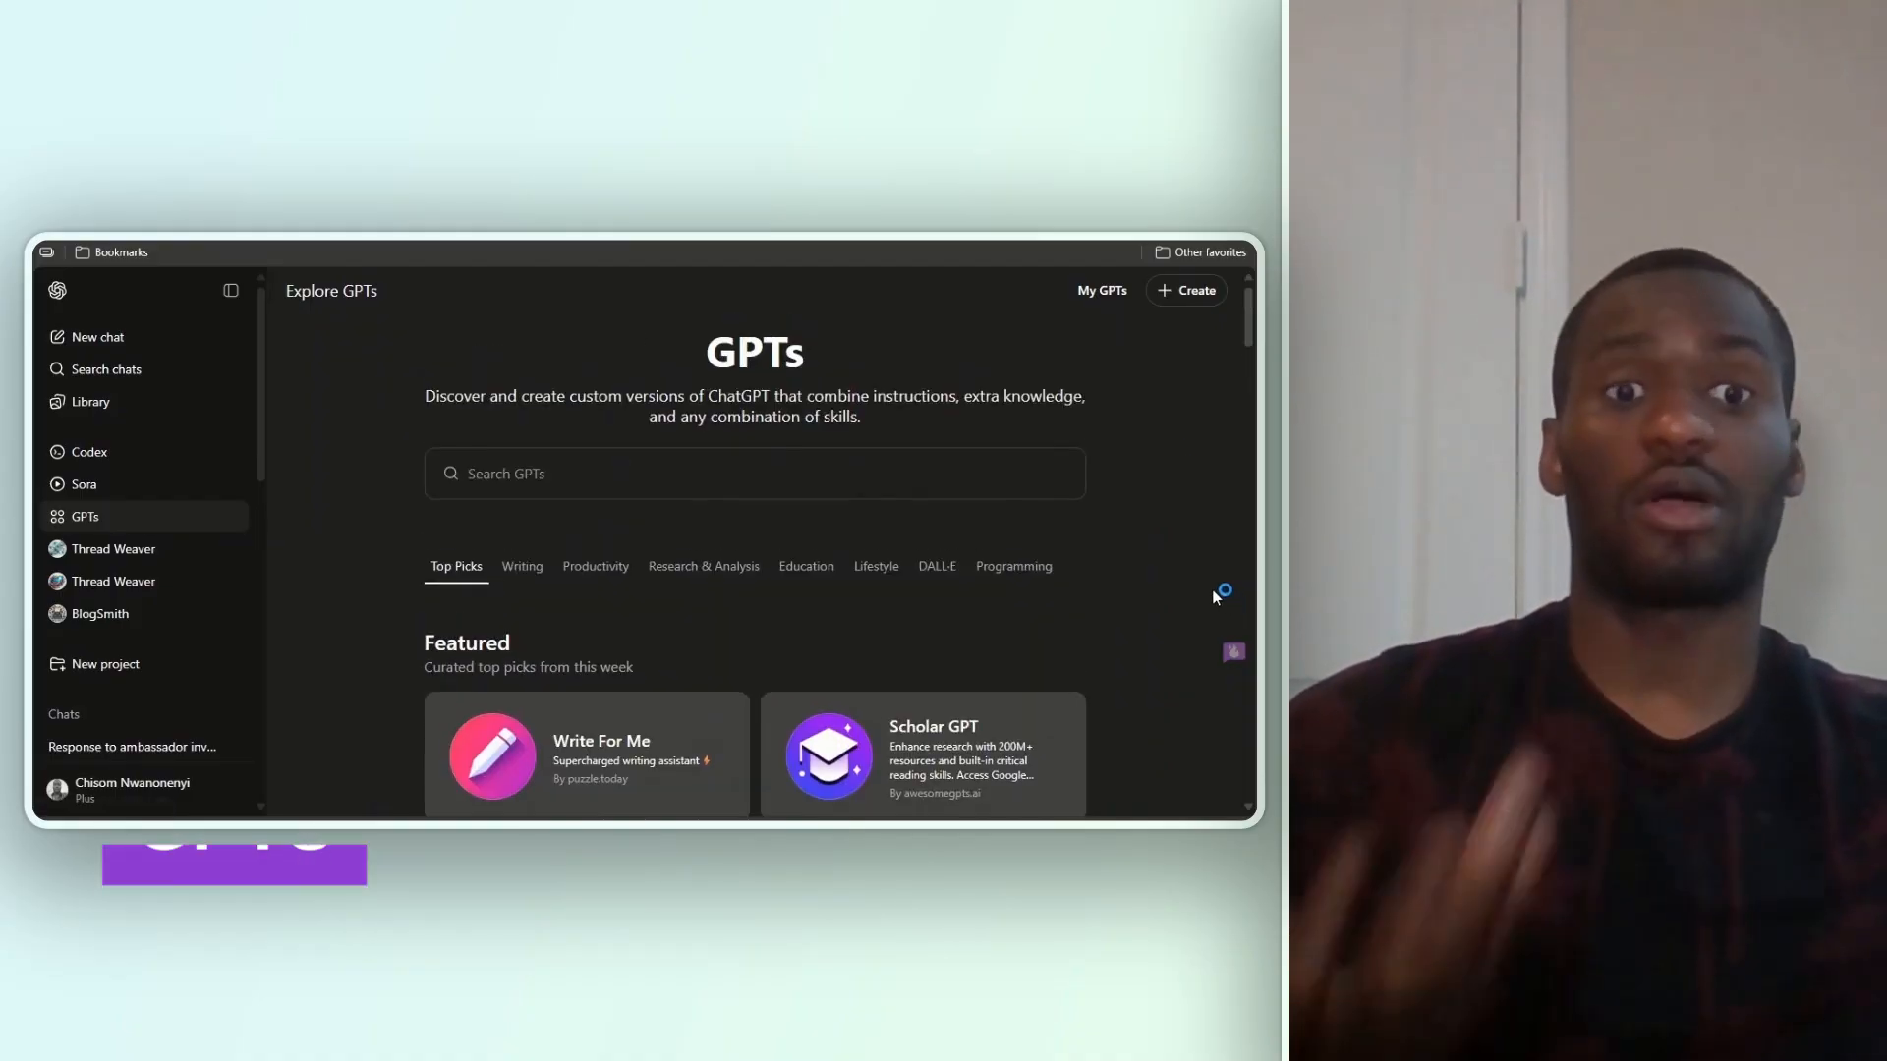
scroll(1201, 551, "down", 4)
scroll(1202, 553, "down", 3)
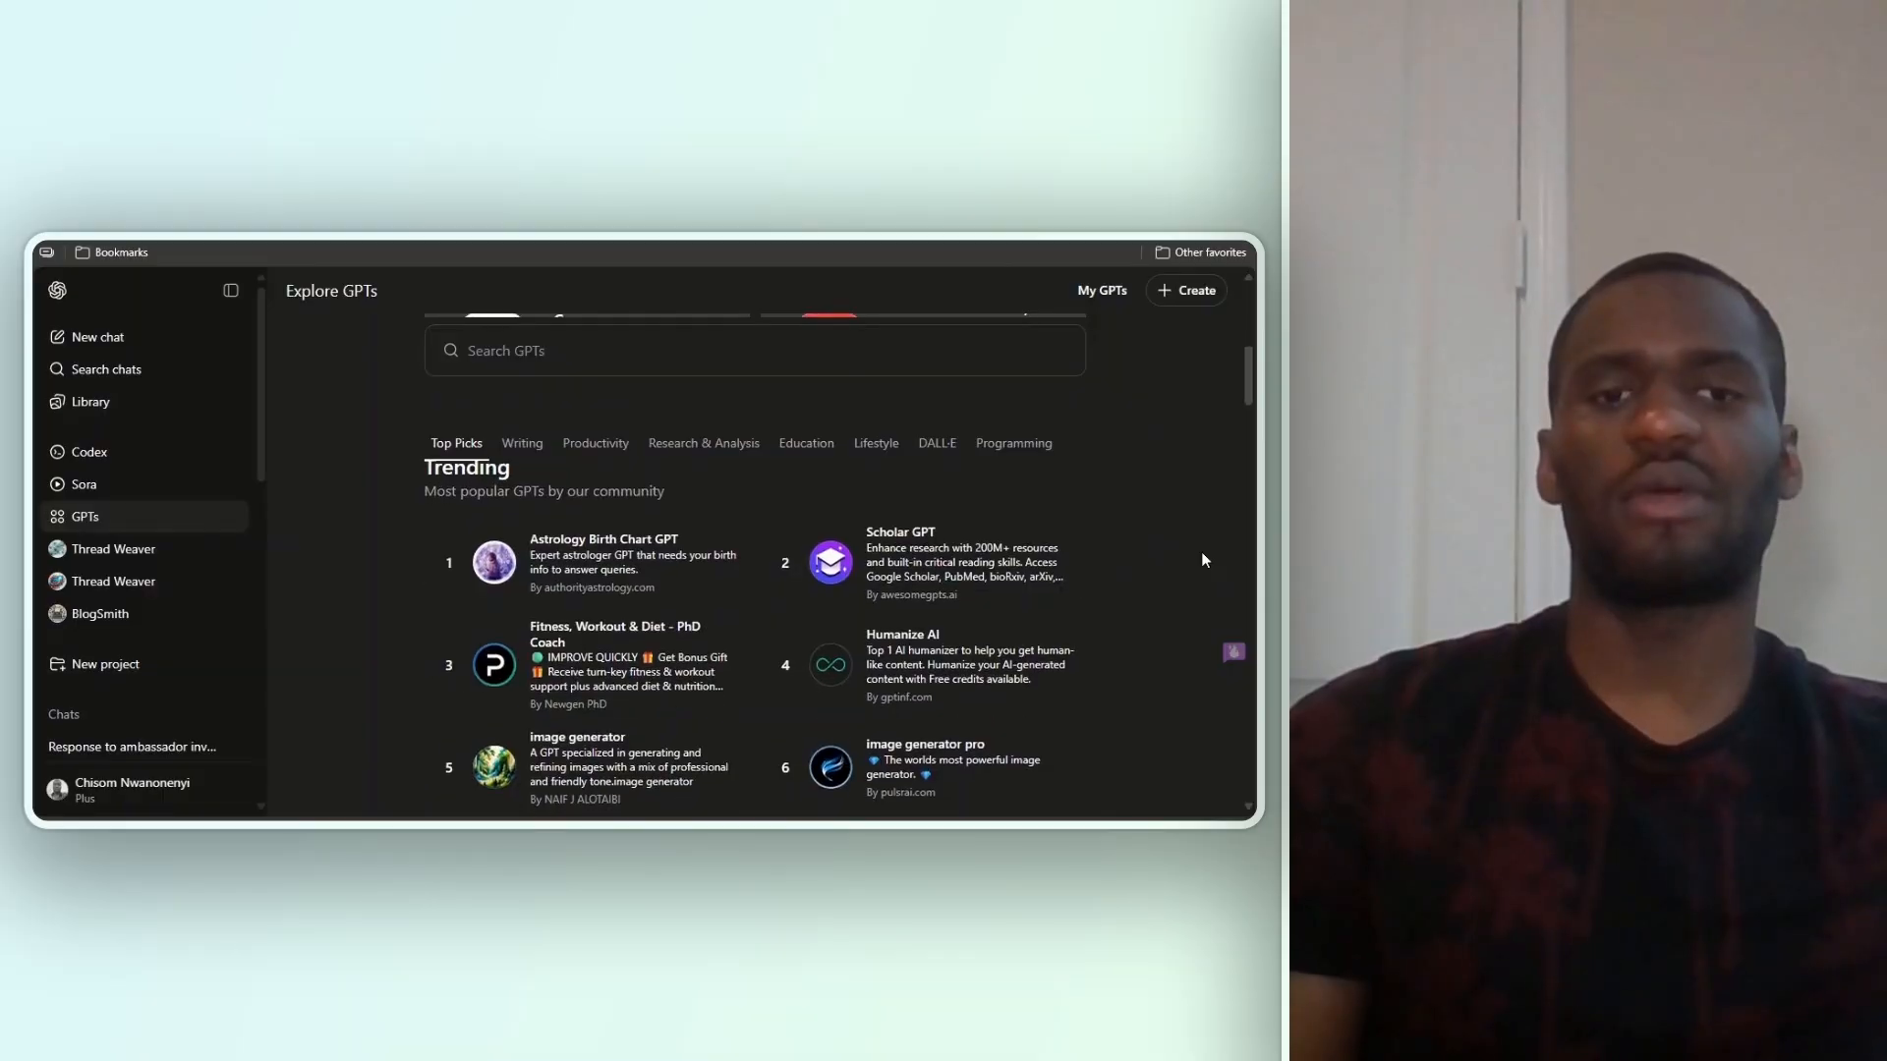
scroll(1201, 554, "up", 6)
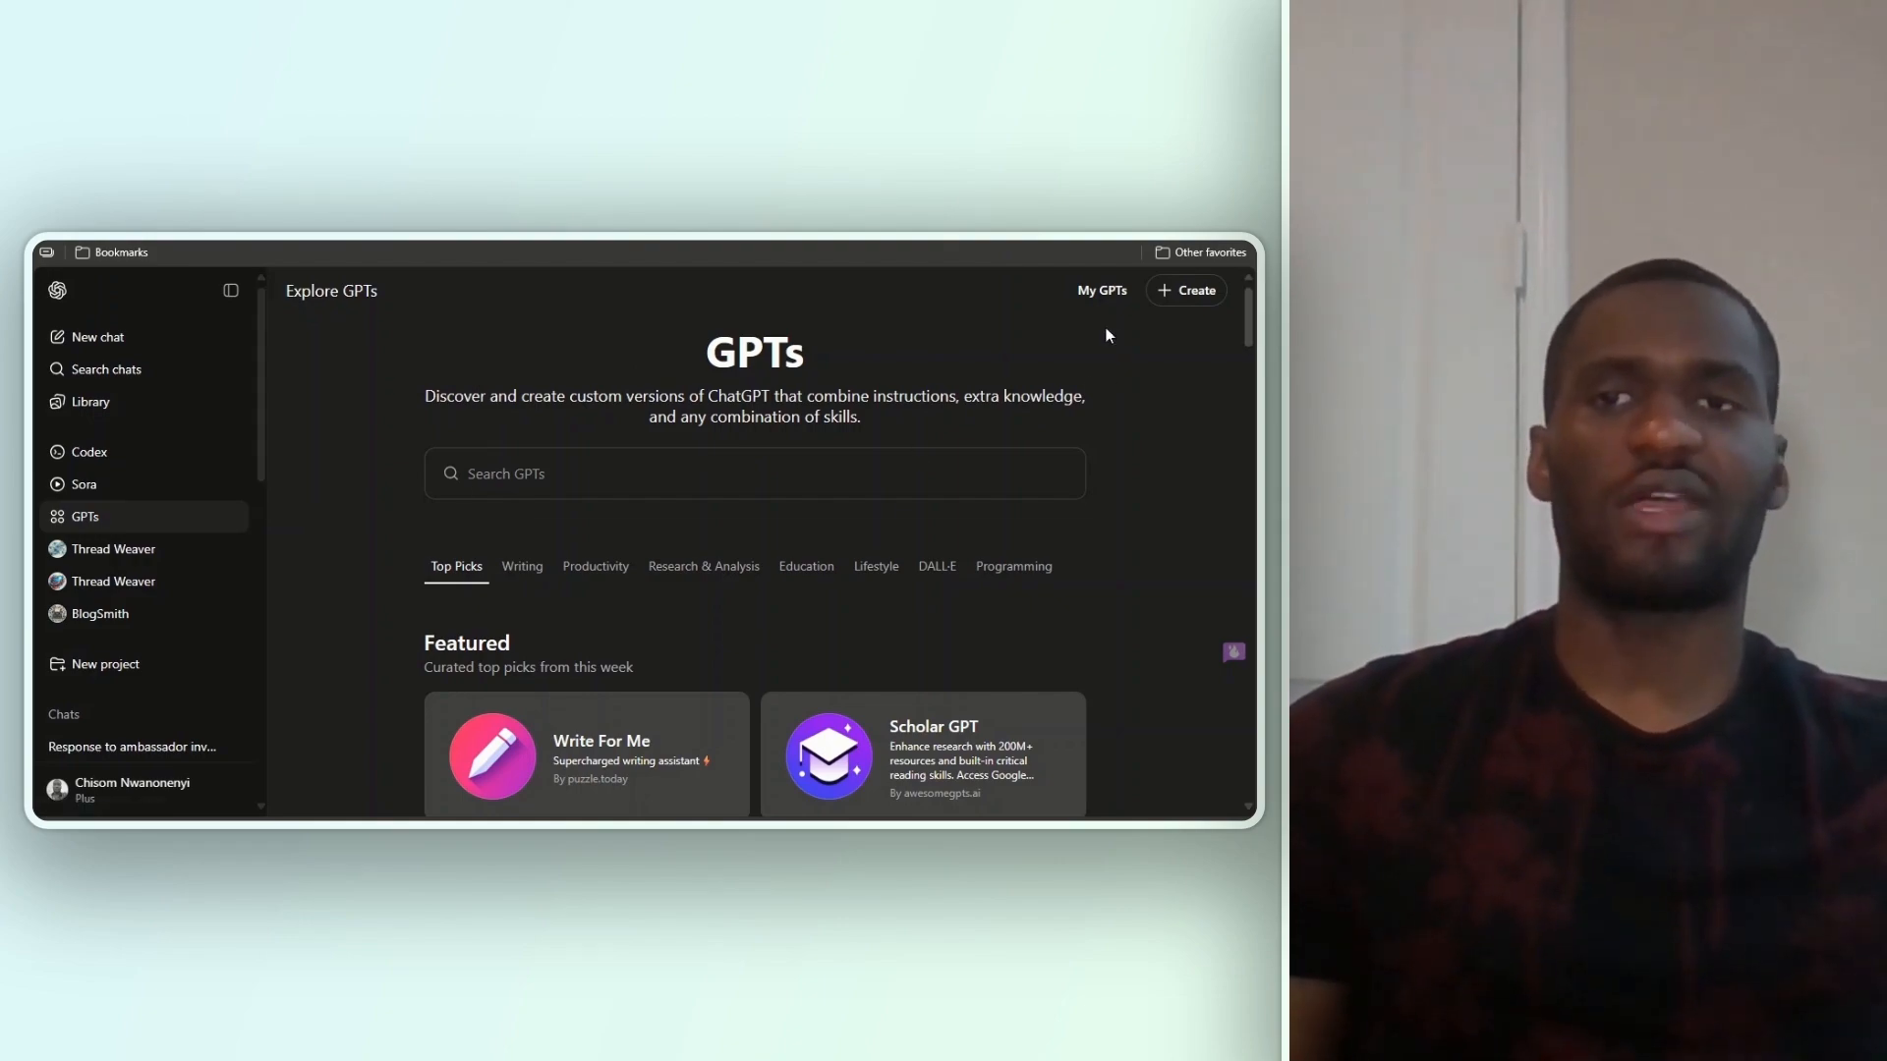
scroll(983, 541, "down", 1)
scroll(885, 590, "up", 1)
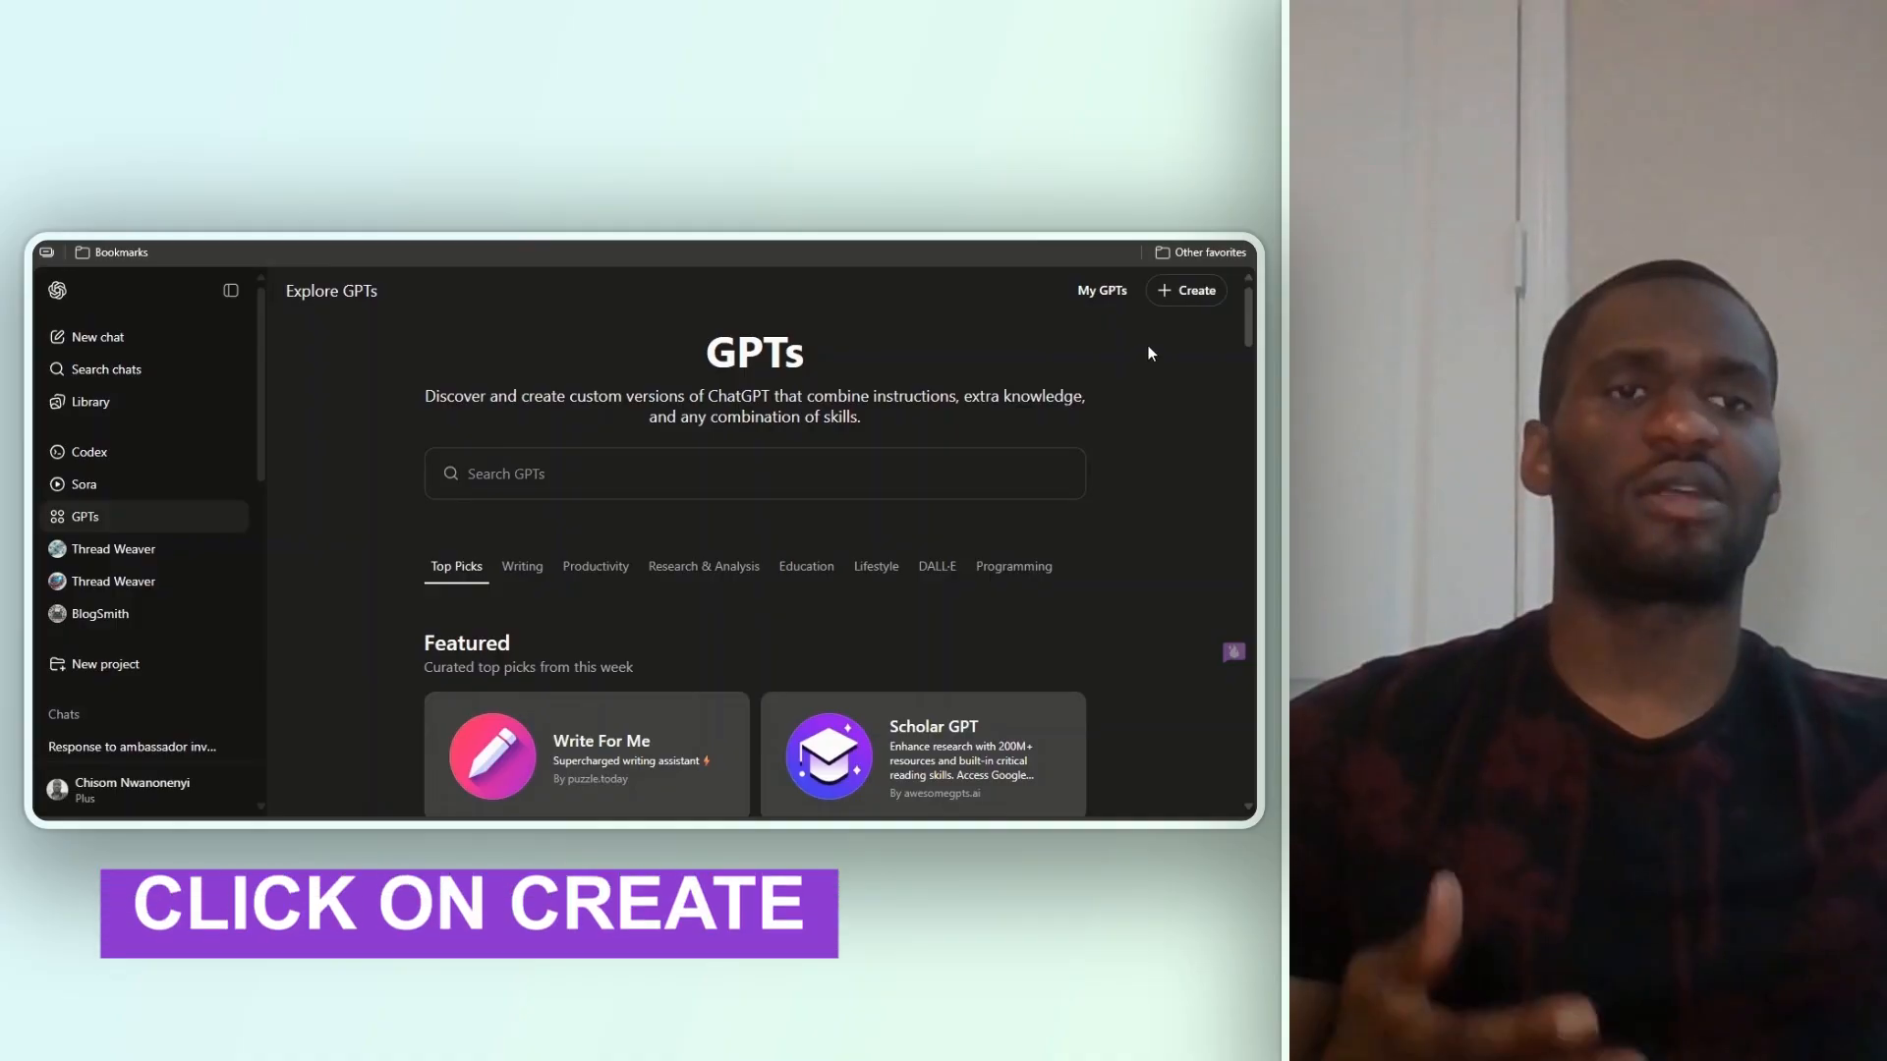
Start a new GPT and draft a request for turning a pasted blog post link into an engaging Facebook post with a picture if needed
left_click(1189, 290)
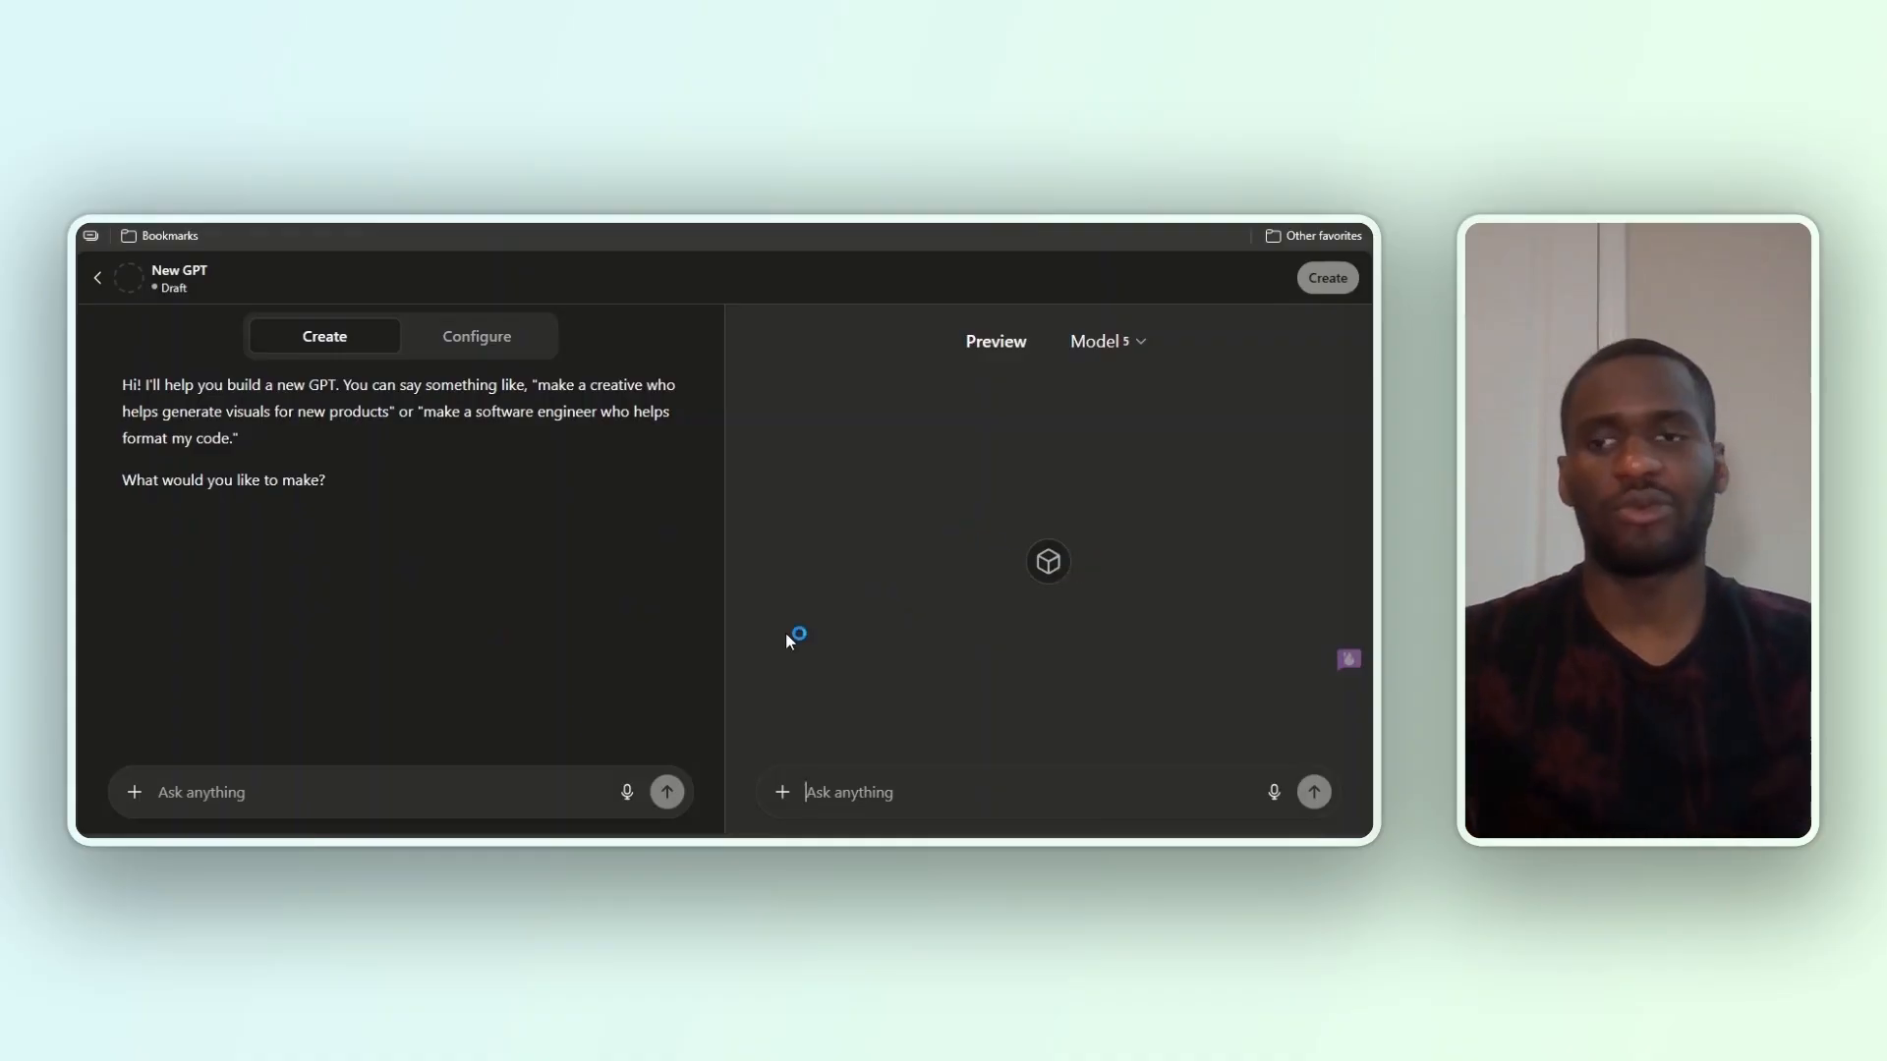
type("I")
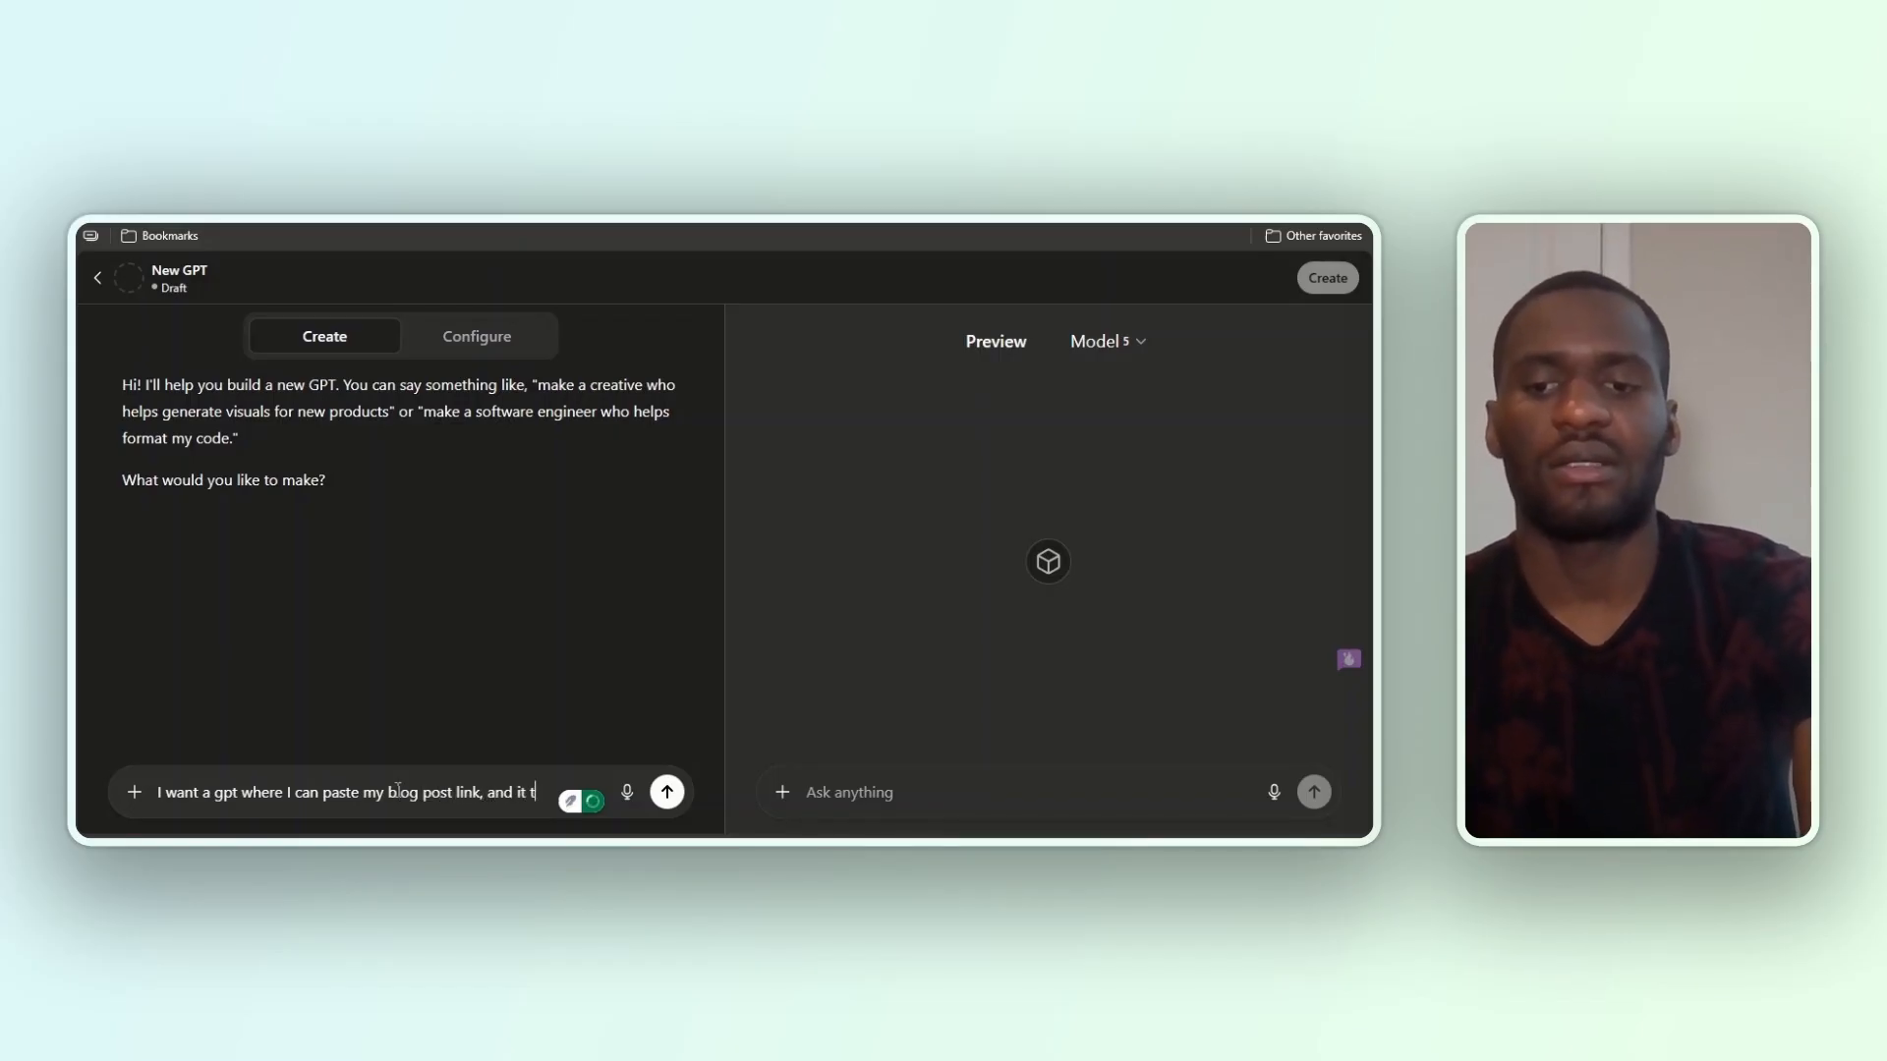
type("s it into a")
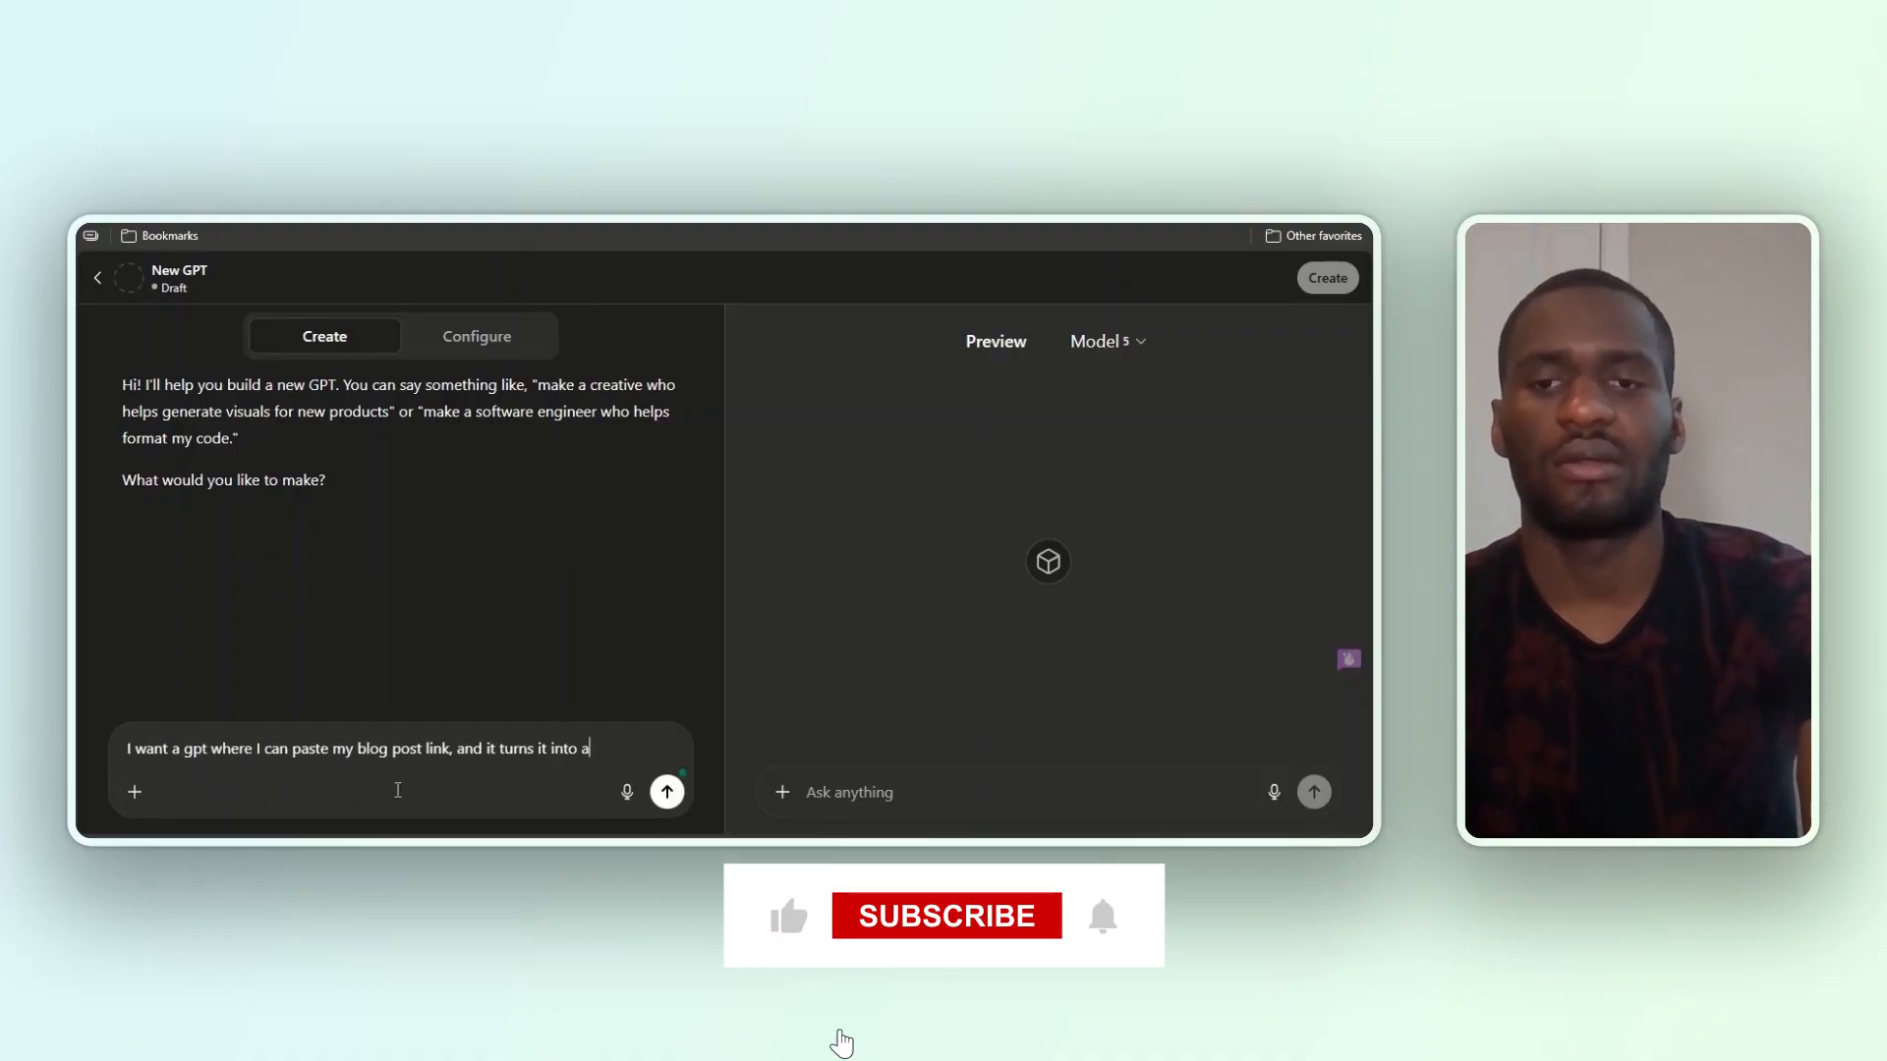
type(" facebook")
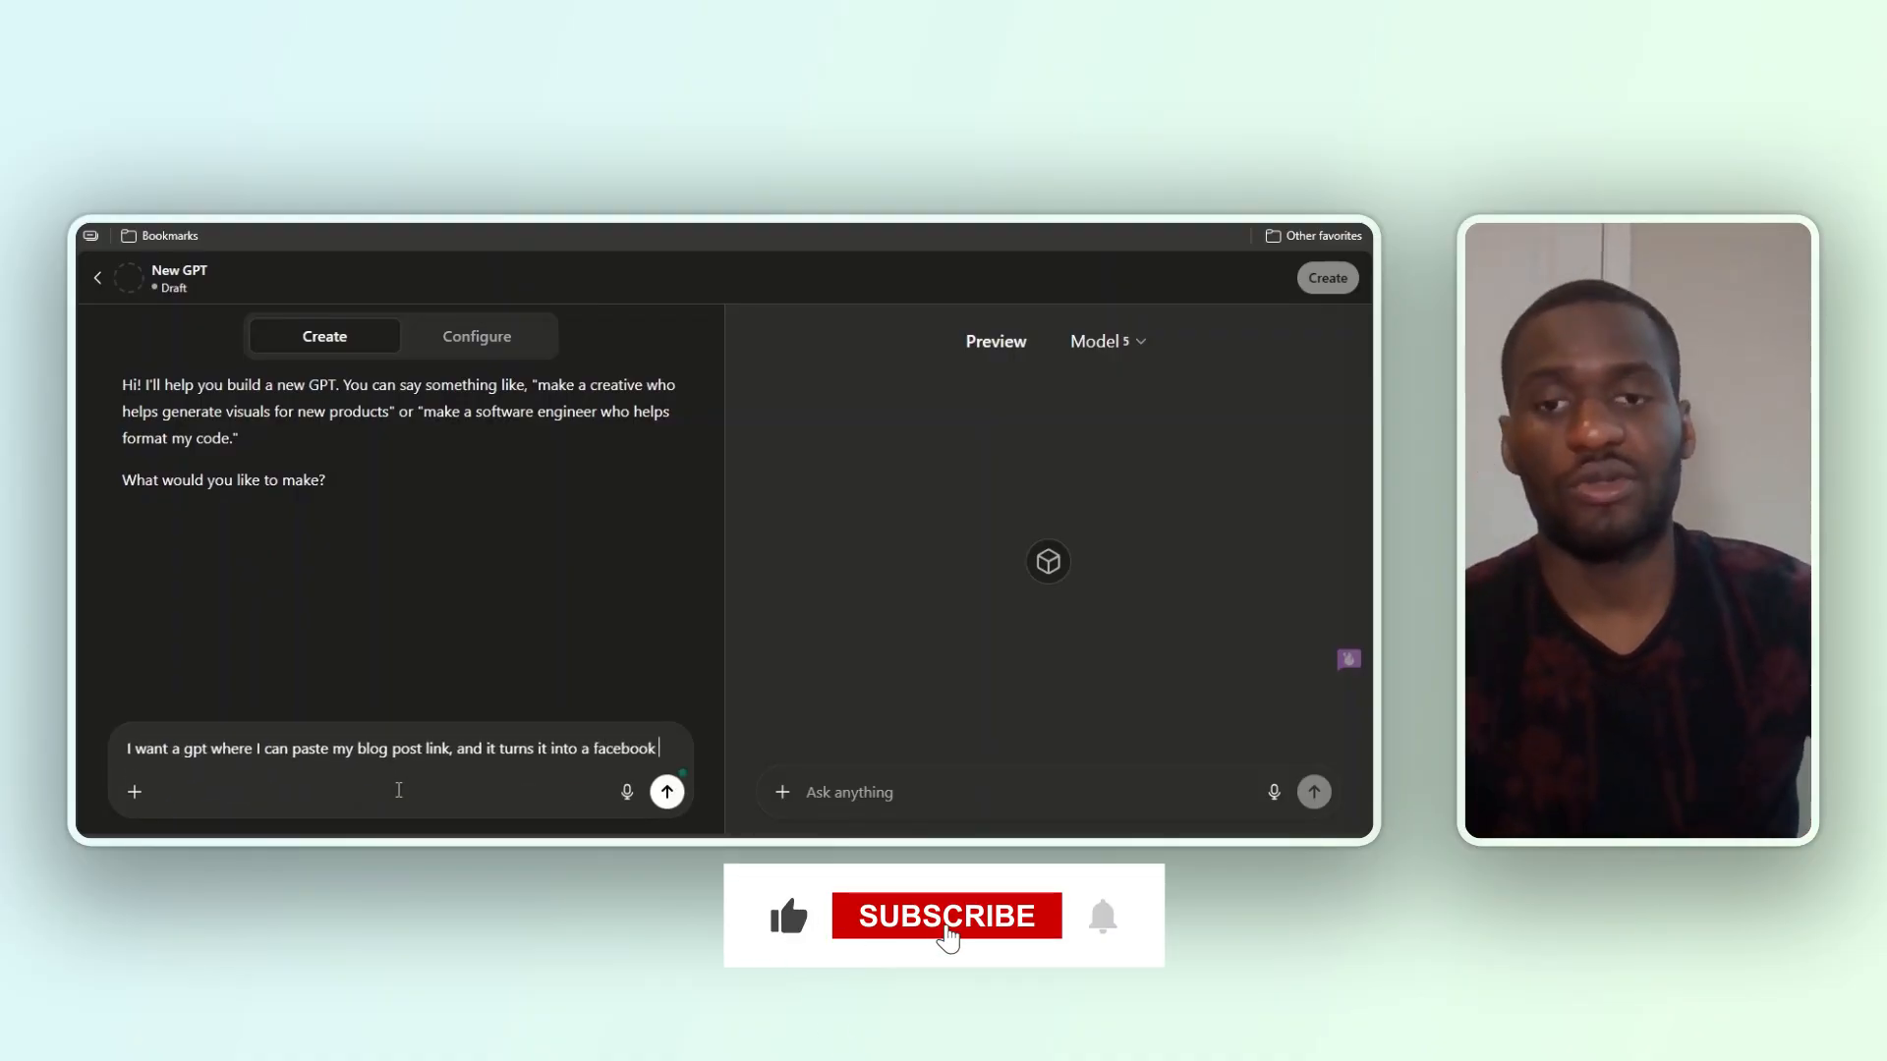
left_click(587, 749)
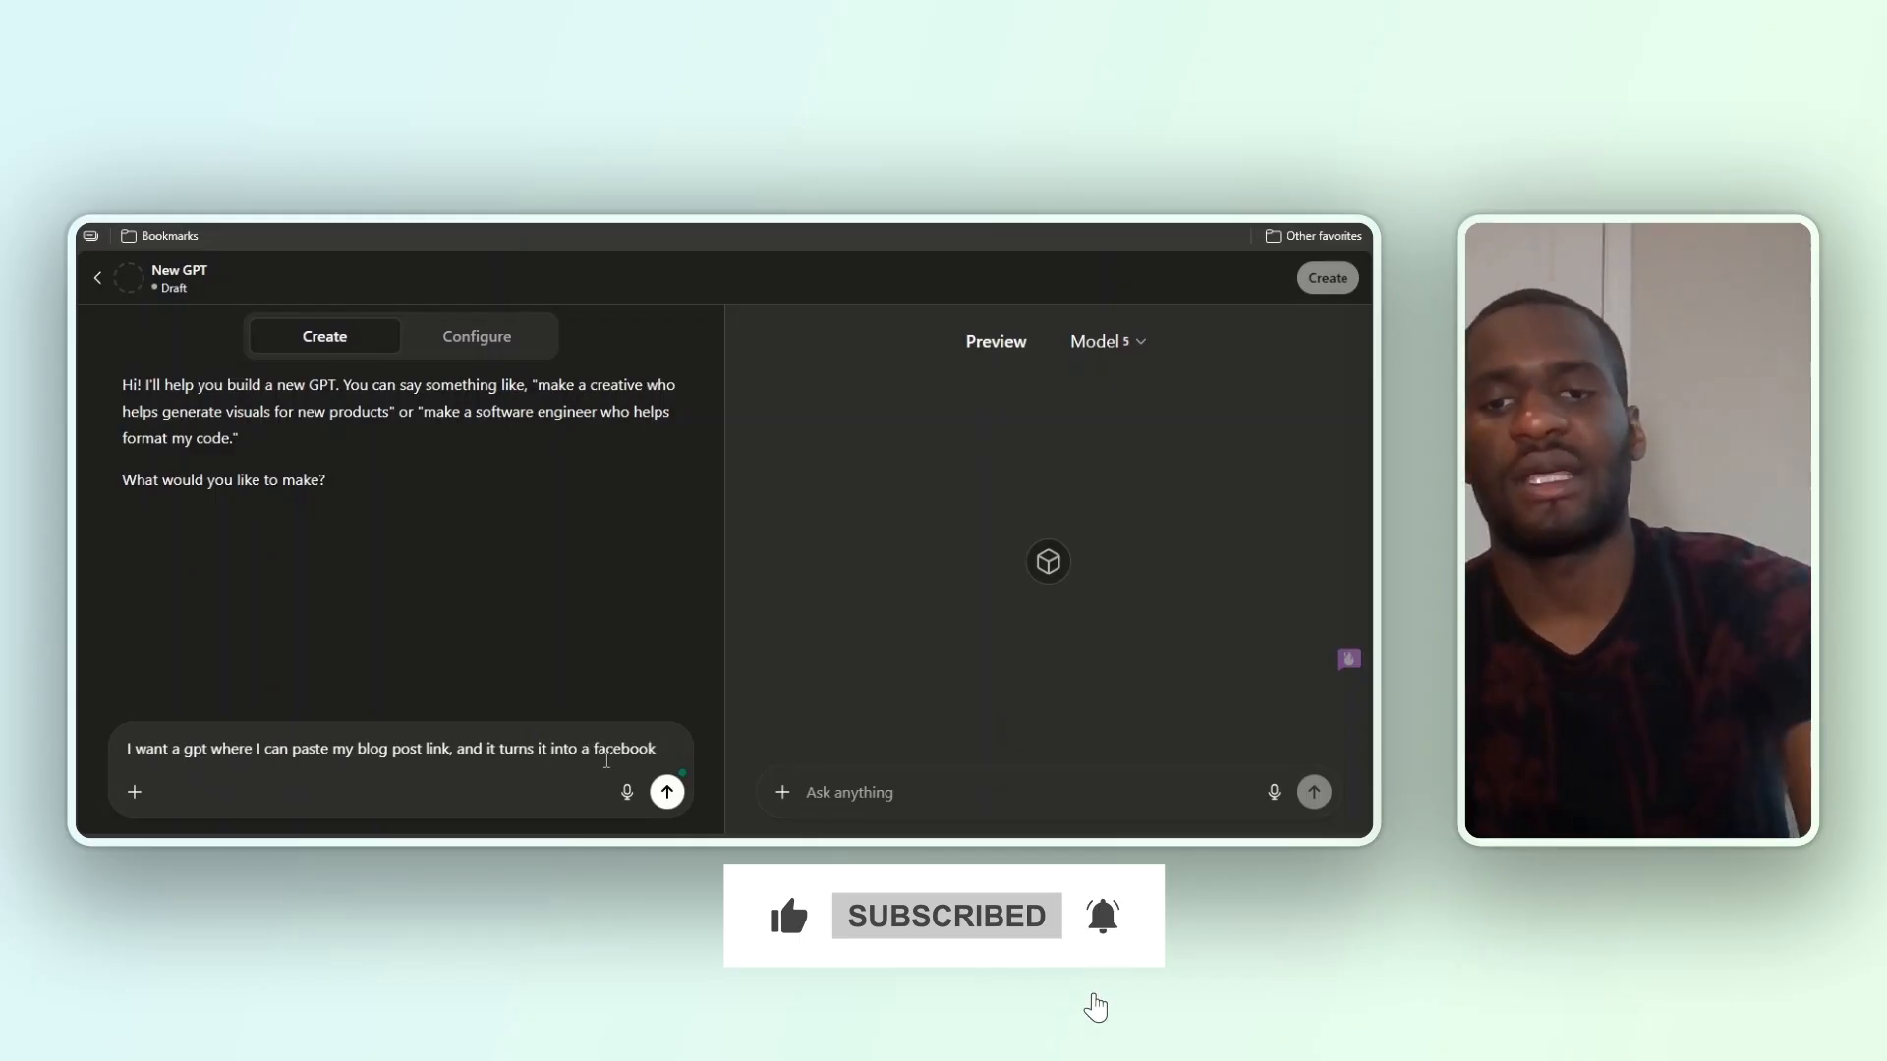
type("n engagin")
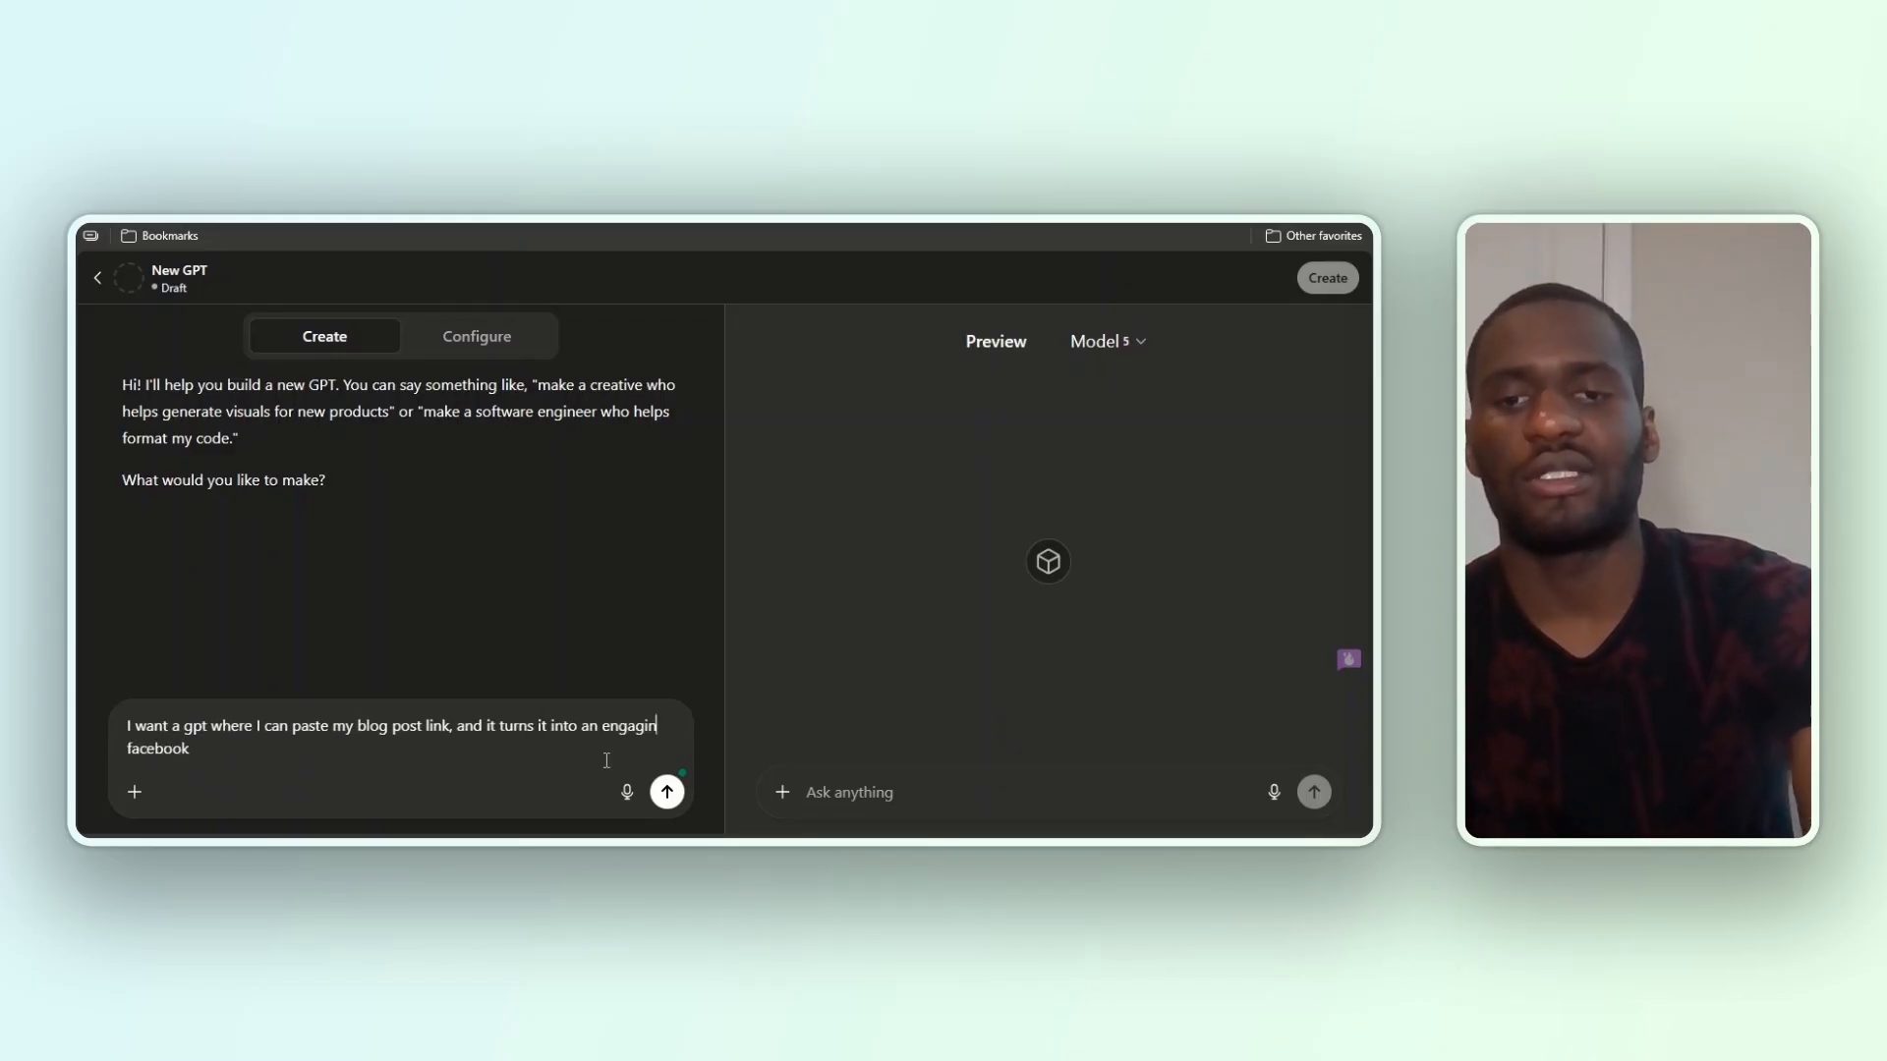
type("g")
left_click(519, 771)
type("post with a picture if neede")
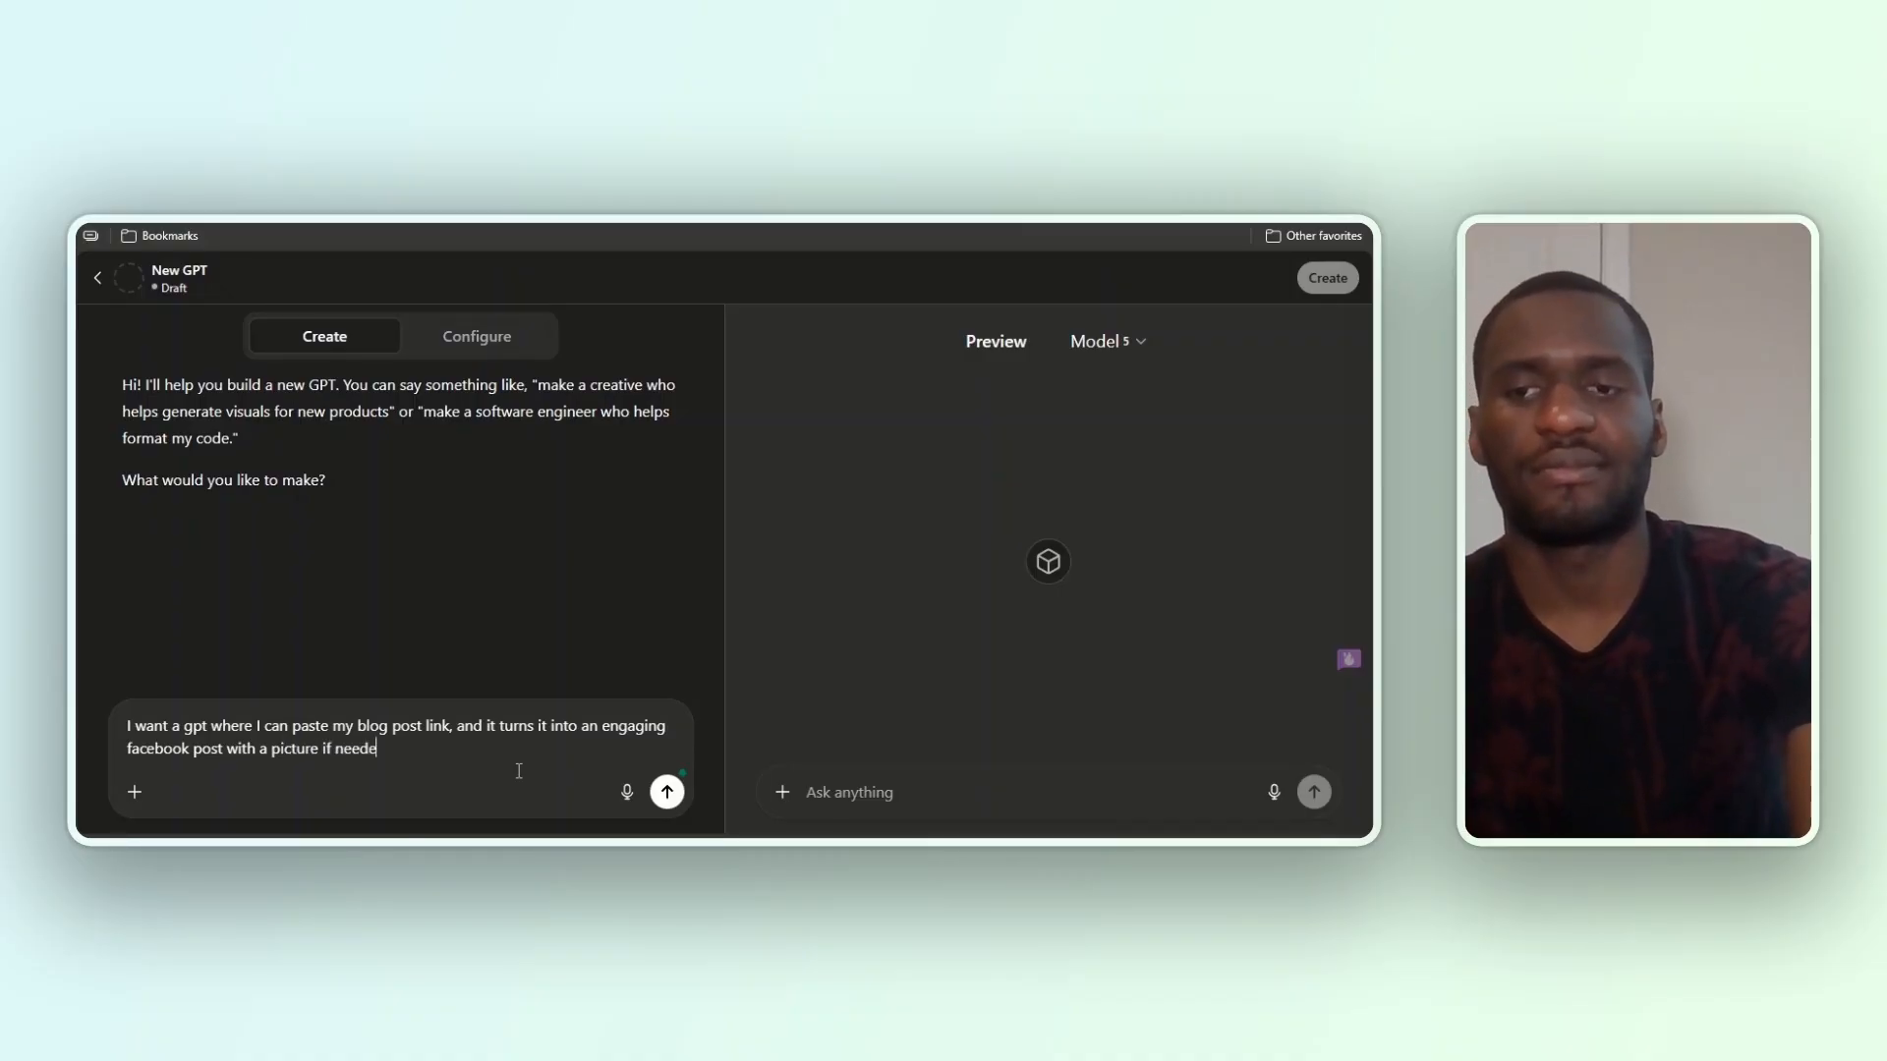
Remove the "if needed" wording from the end of the request and send it to the GPT builder
key("BackSpace")
key("BackSpace")
key("BackSpace")
key("BackSpace")
key("BackSpace")
key("BackSpace")
key("BackSpace")
key("BackSpace")
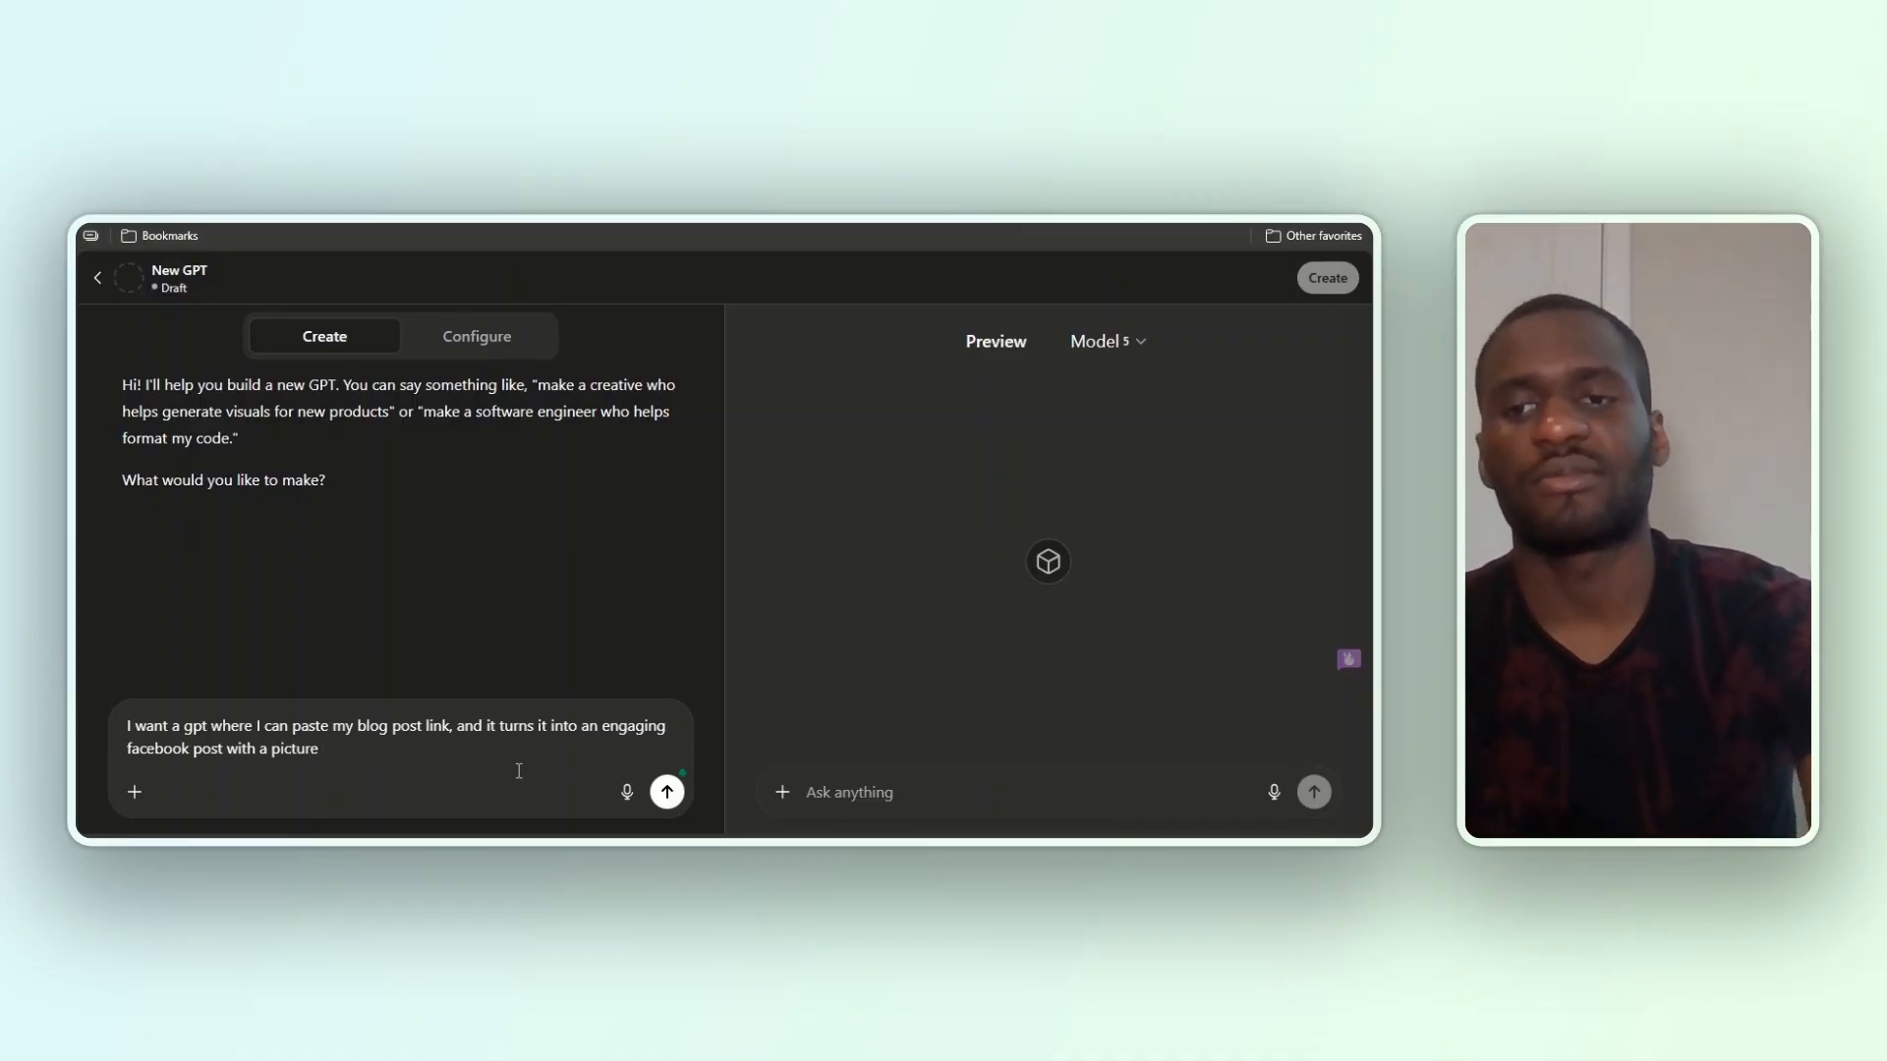
left_click(667, 792)
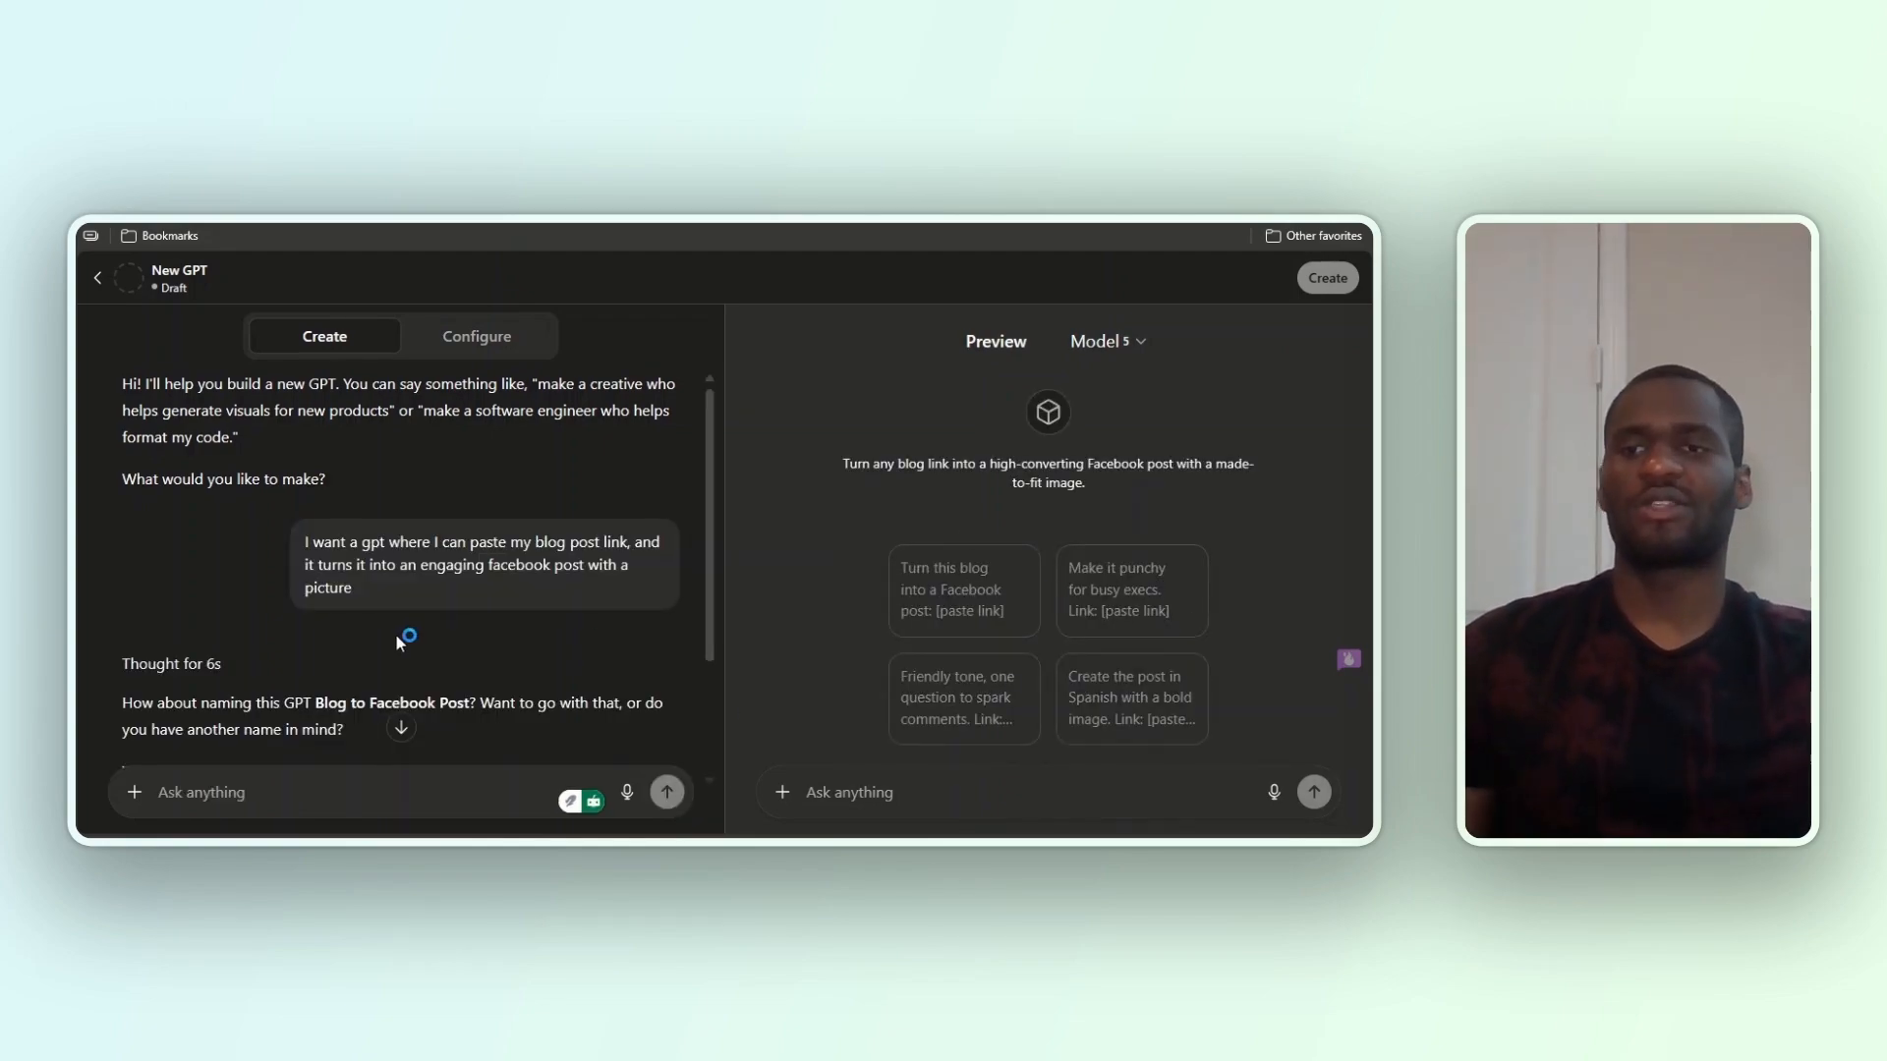
Accept the builder's proposed GPT name by replying "go with the name suggested"
scroll(395, 633, "down", 3)
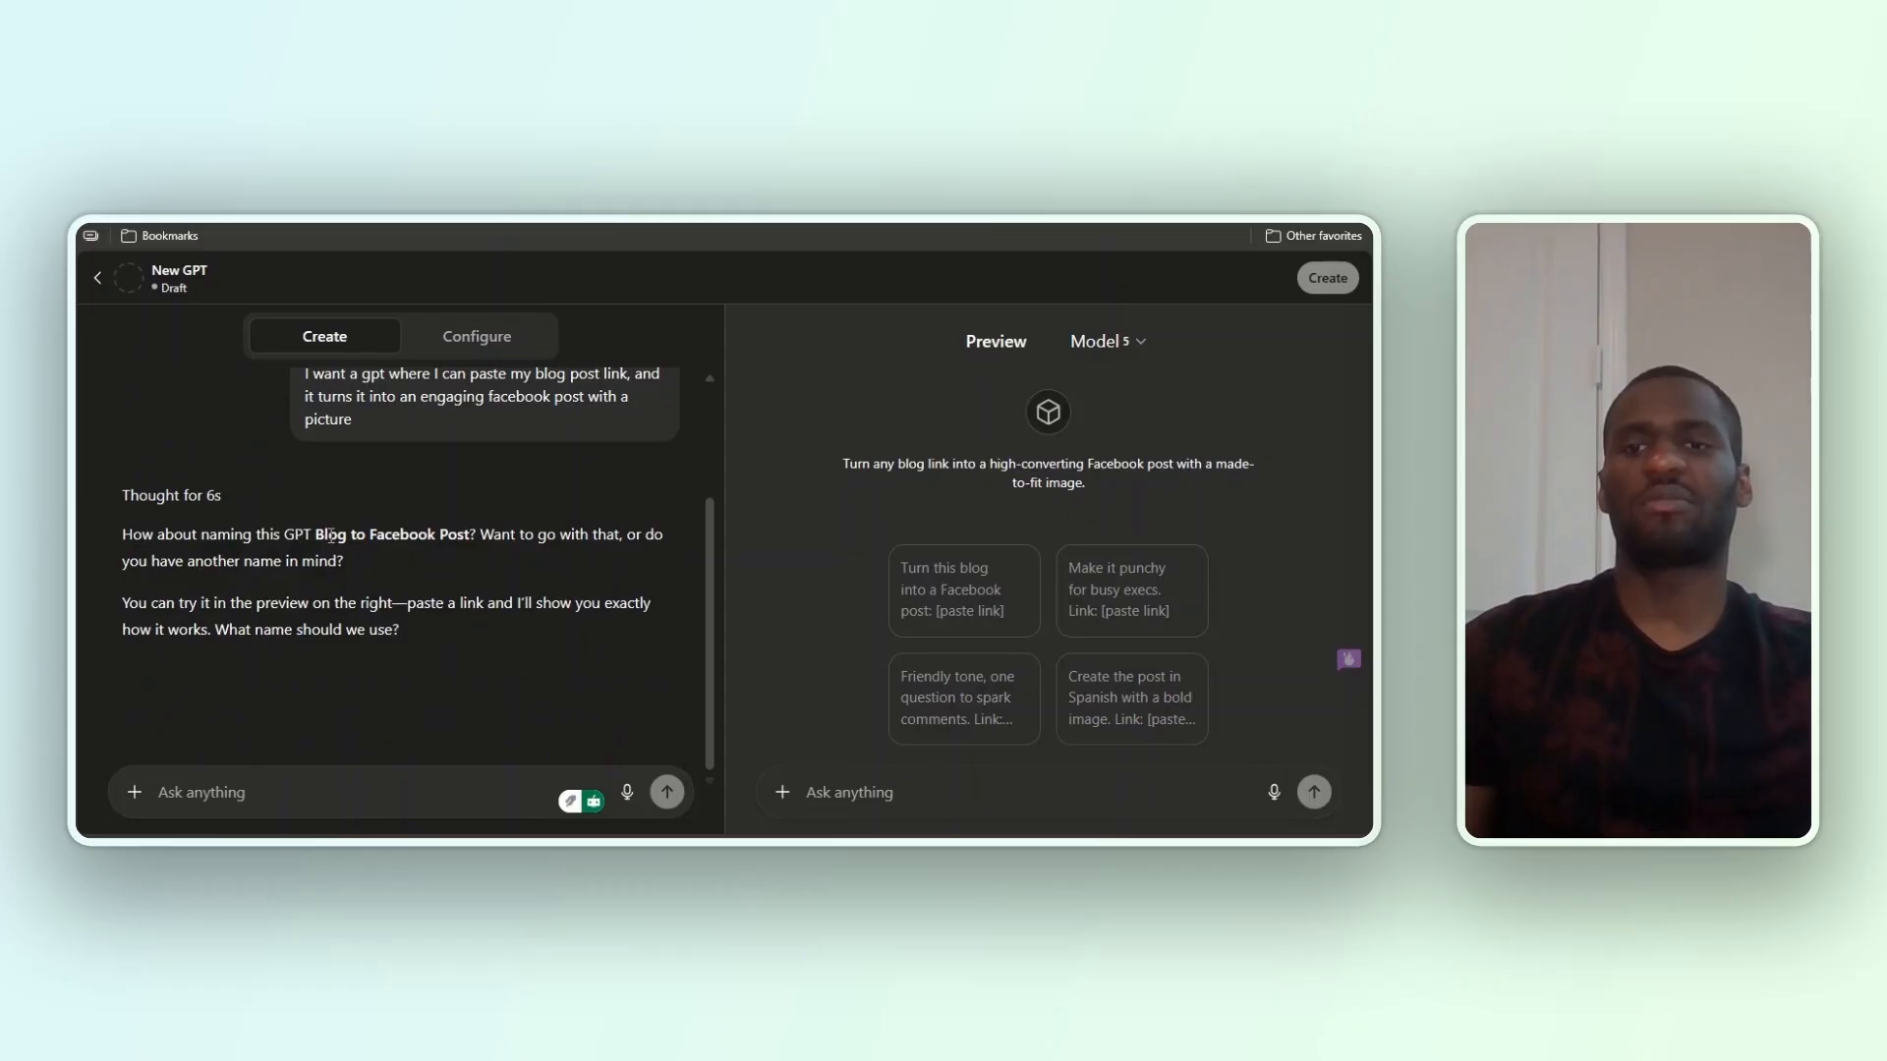
left_click(400, 783)
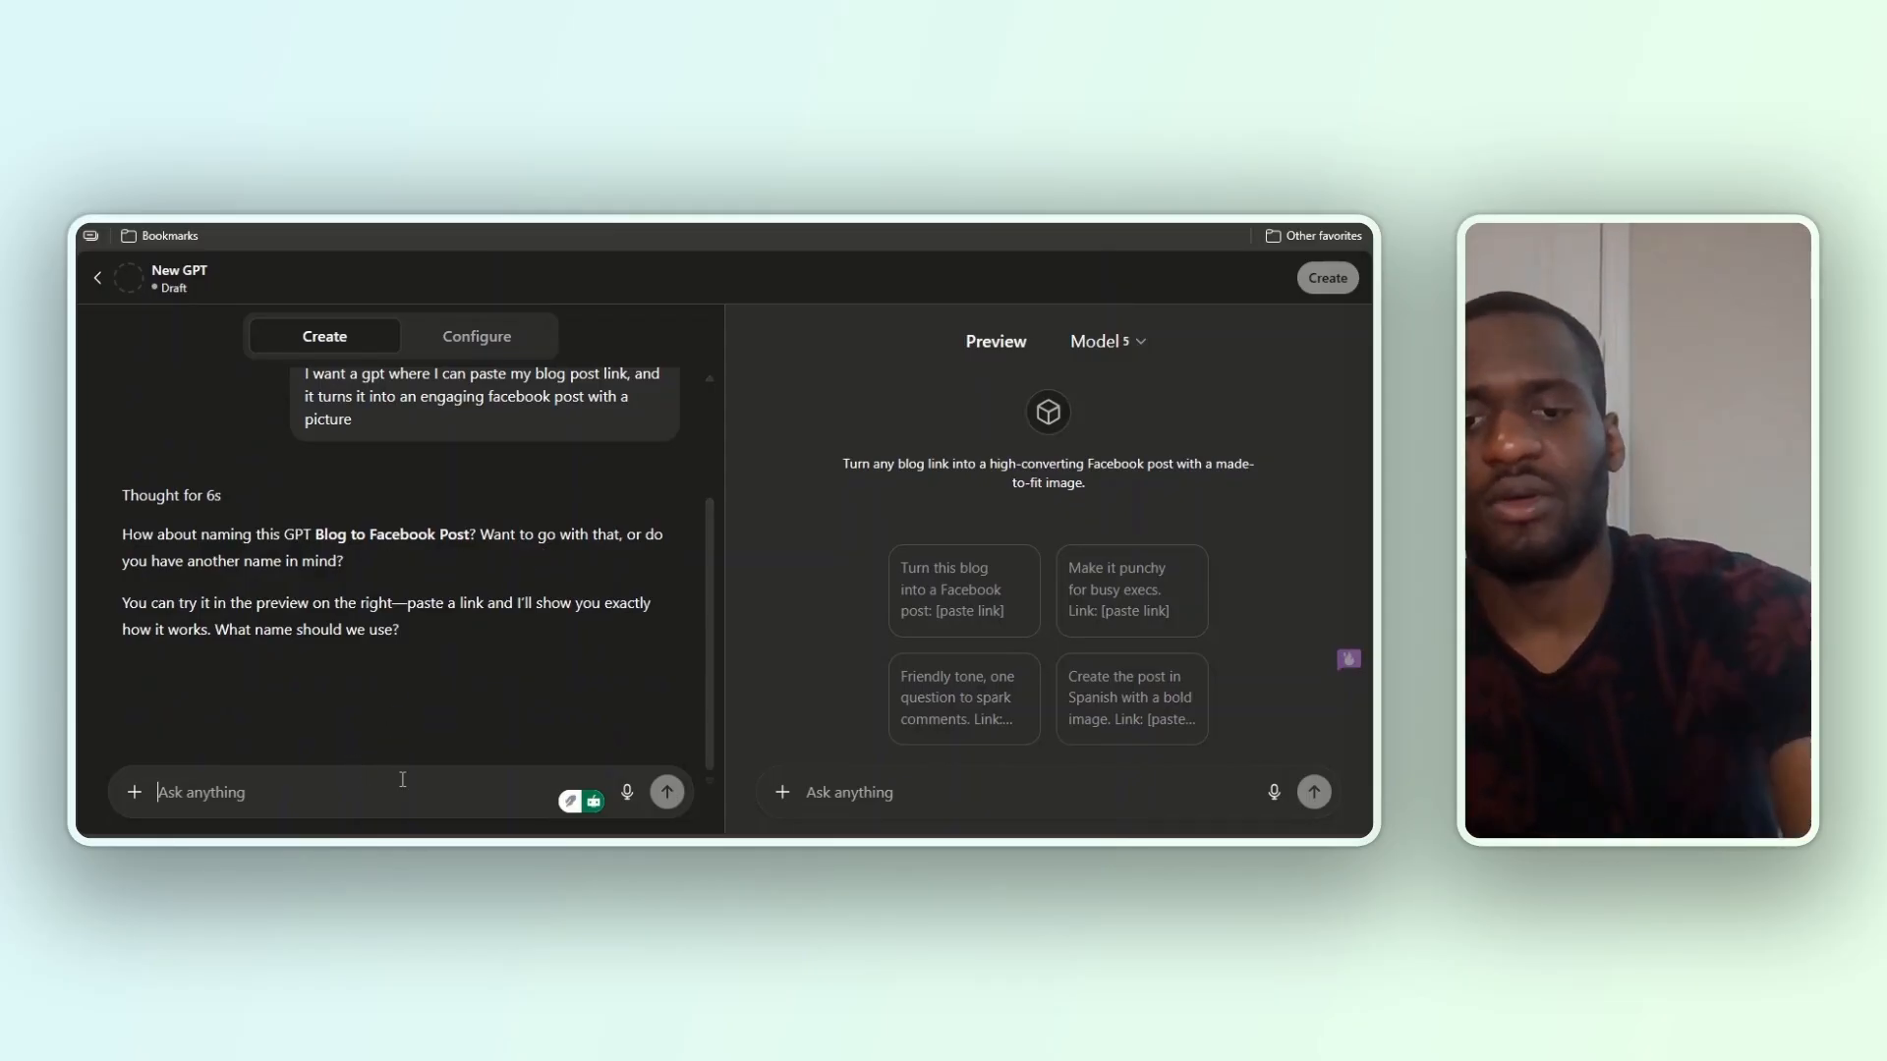
type("go w")
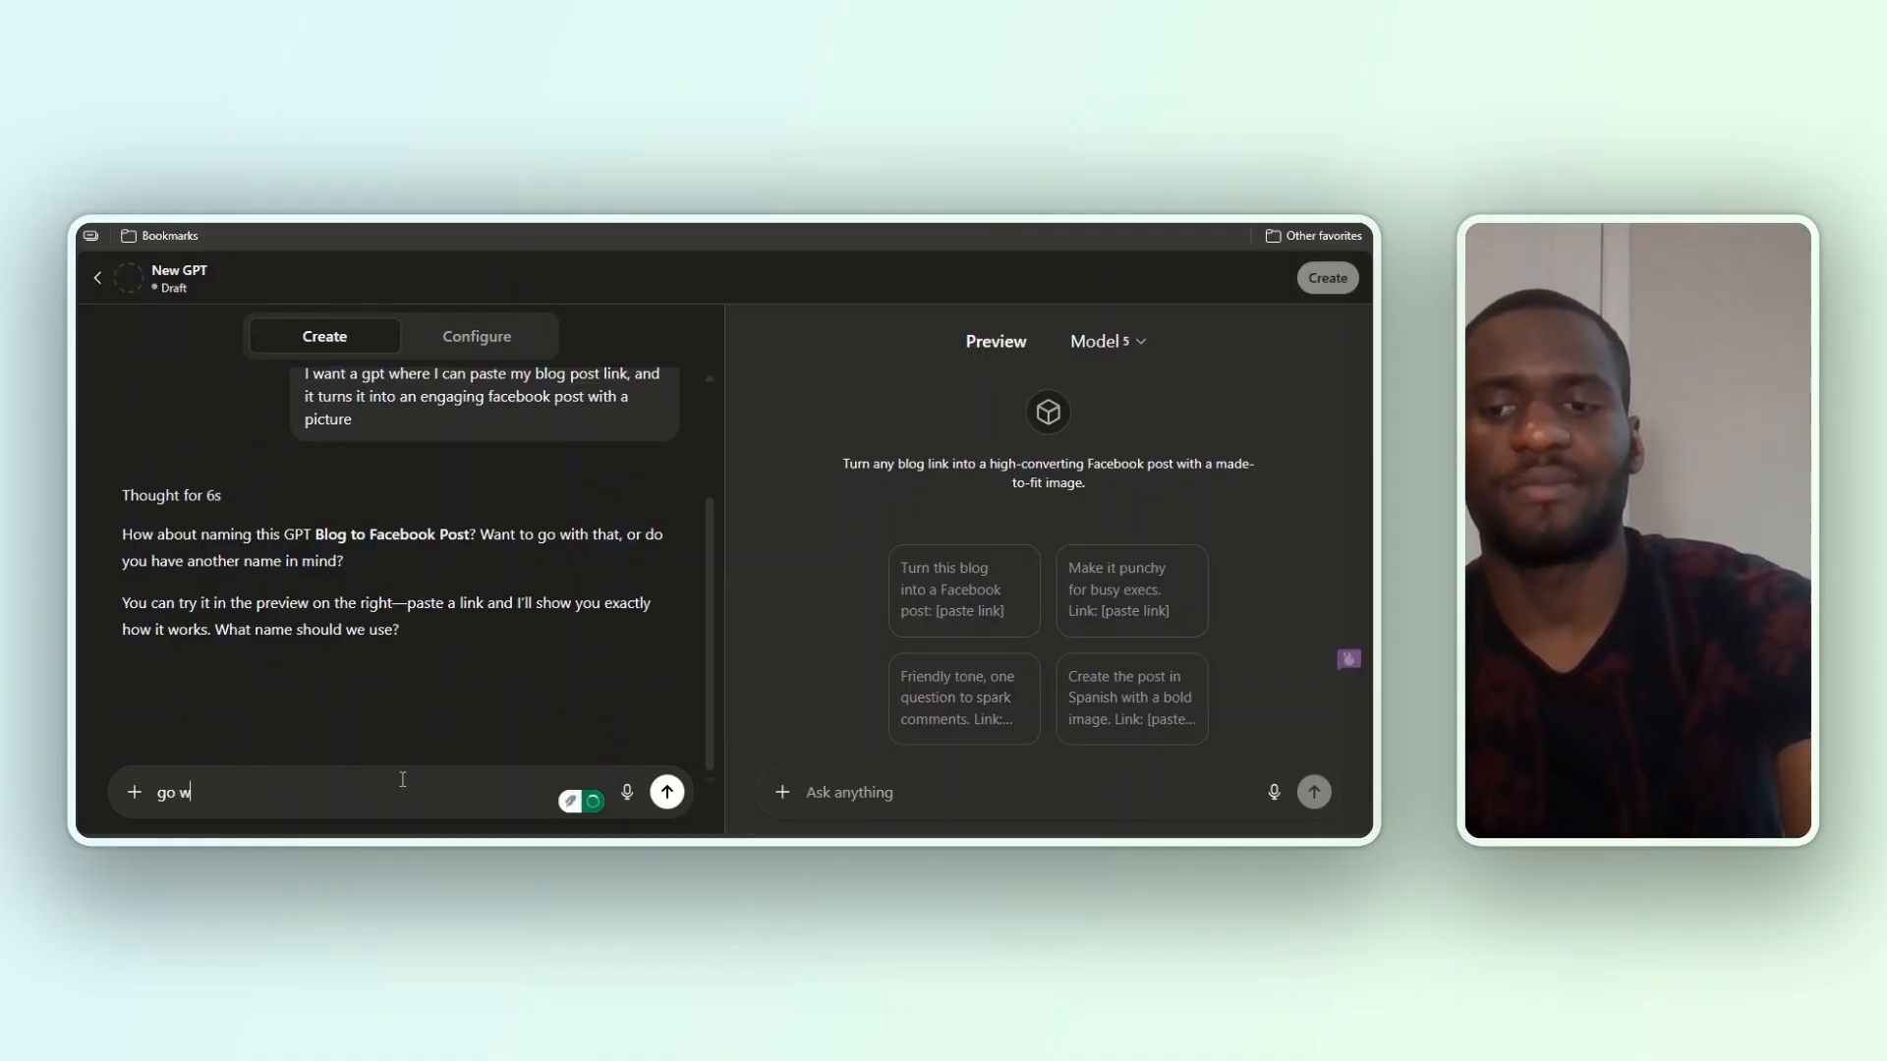
type("ith the name ")
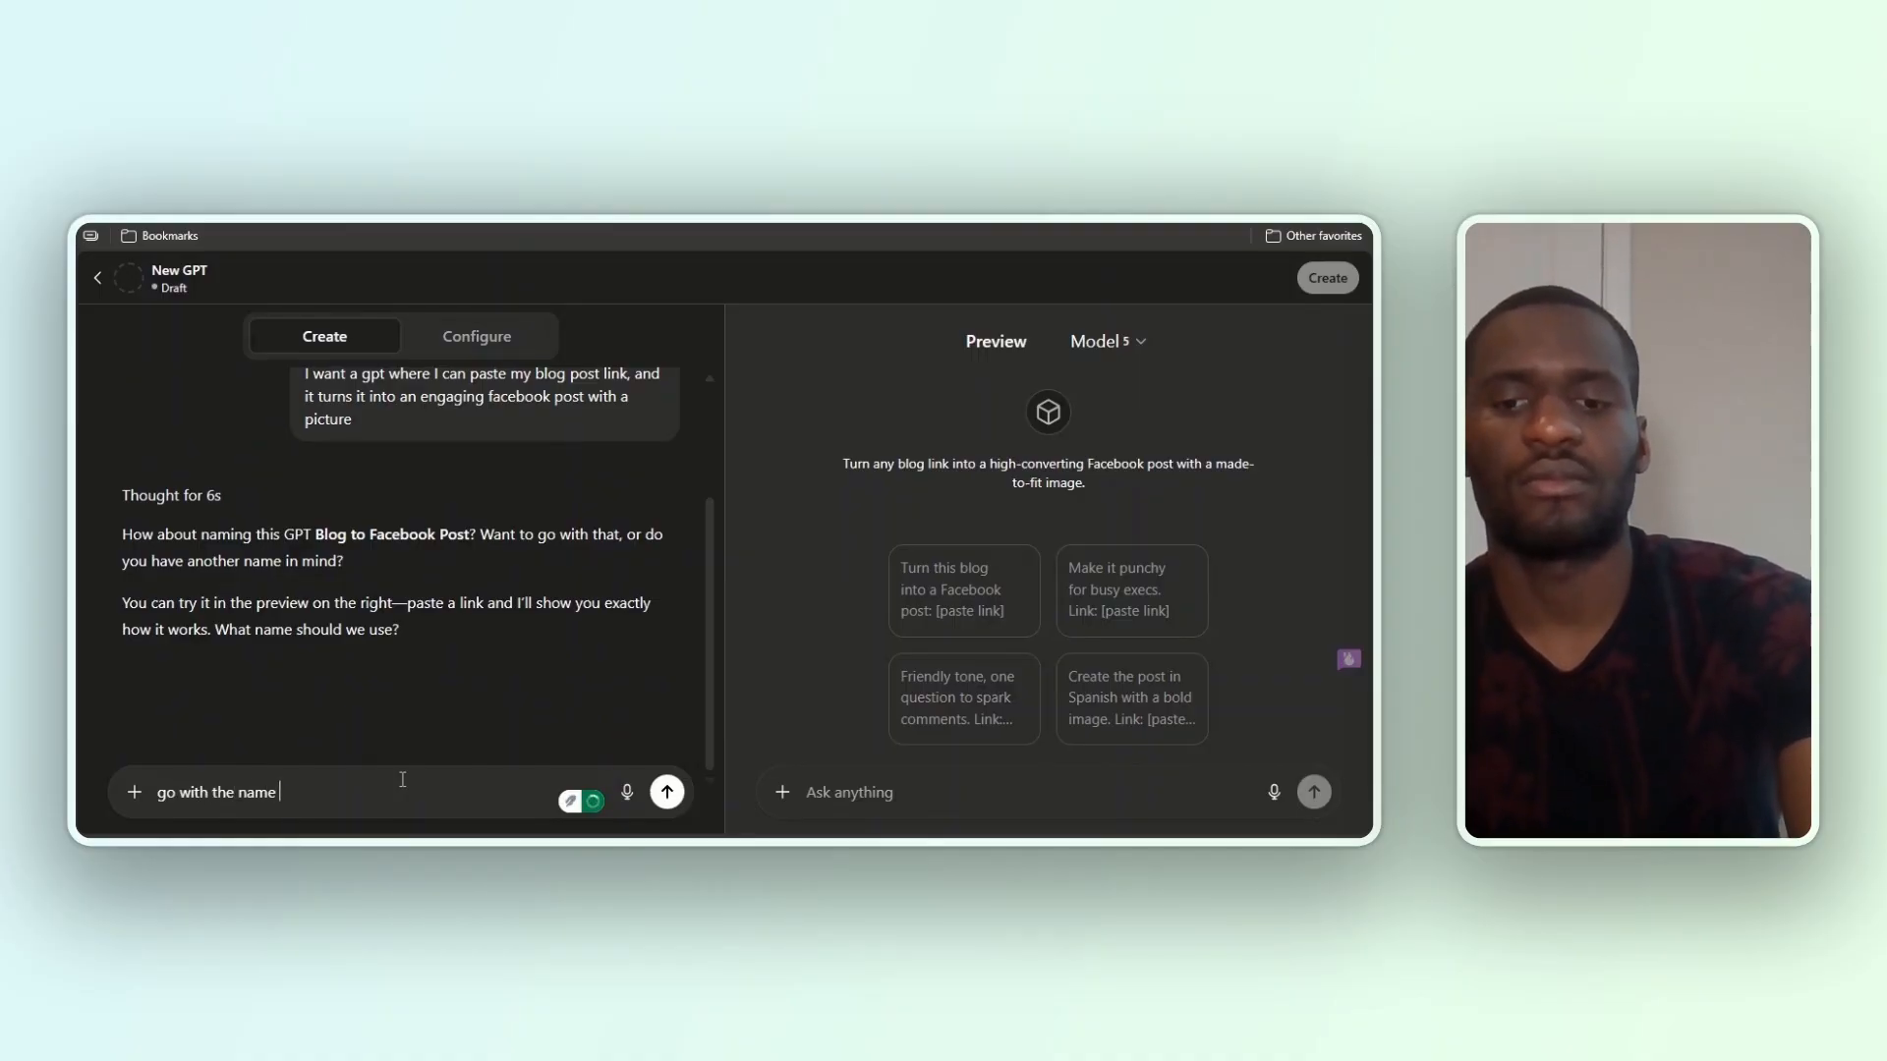
type("suggested")
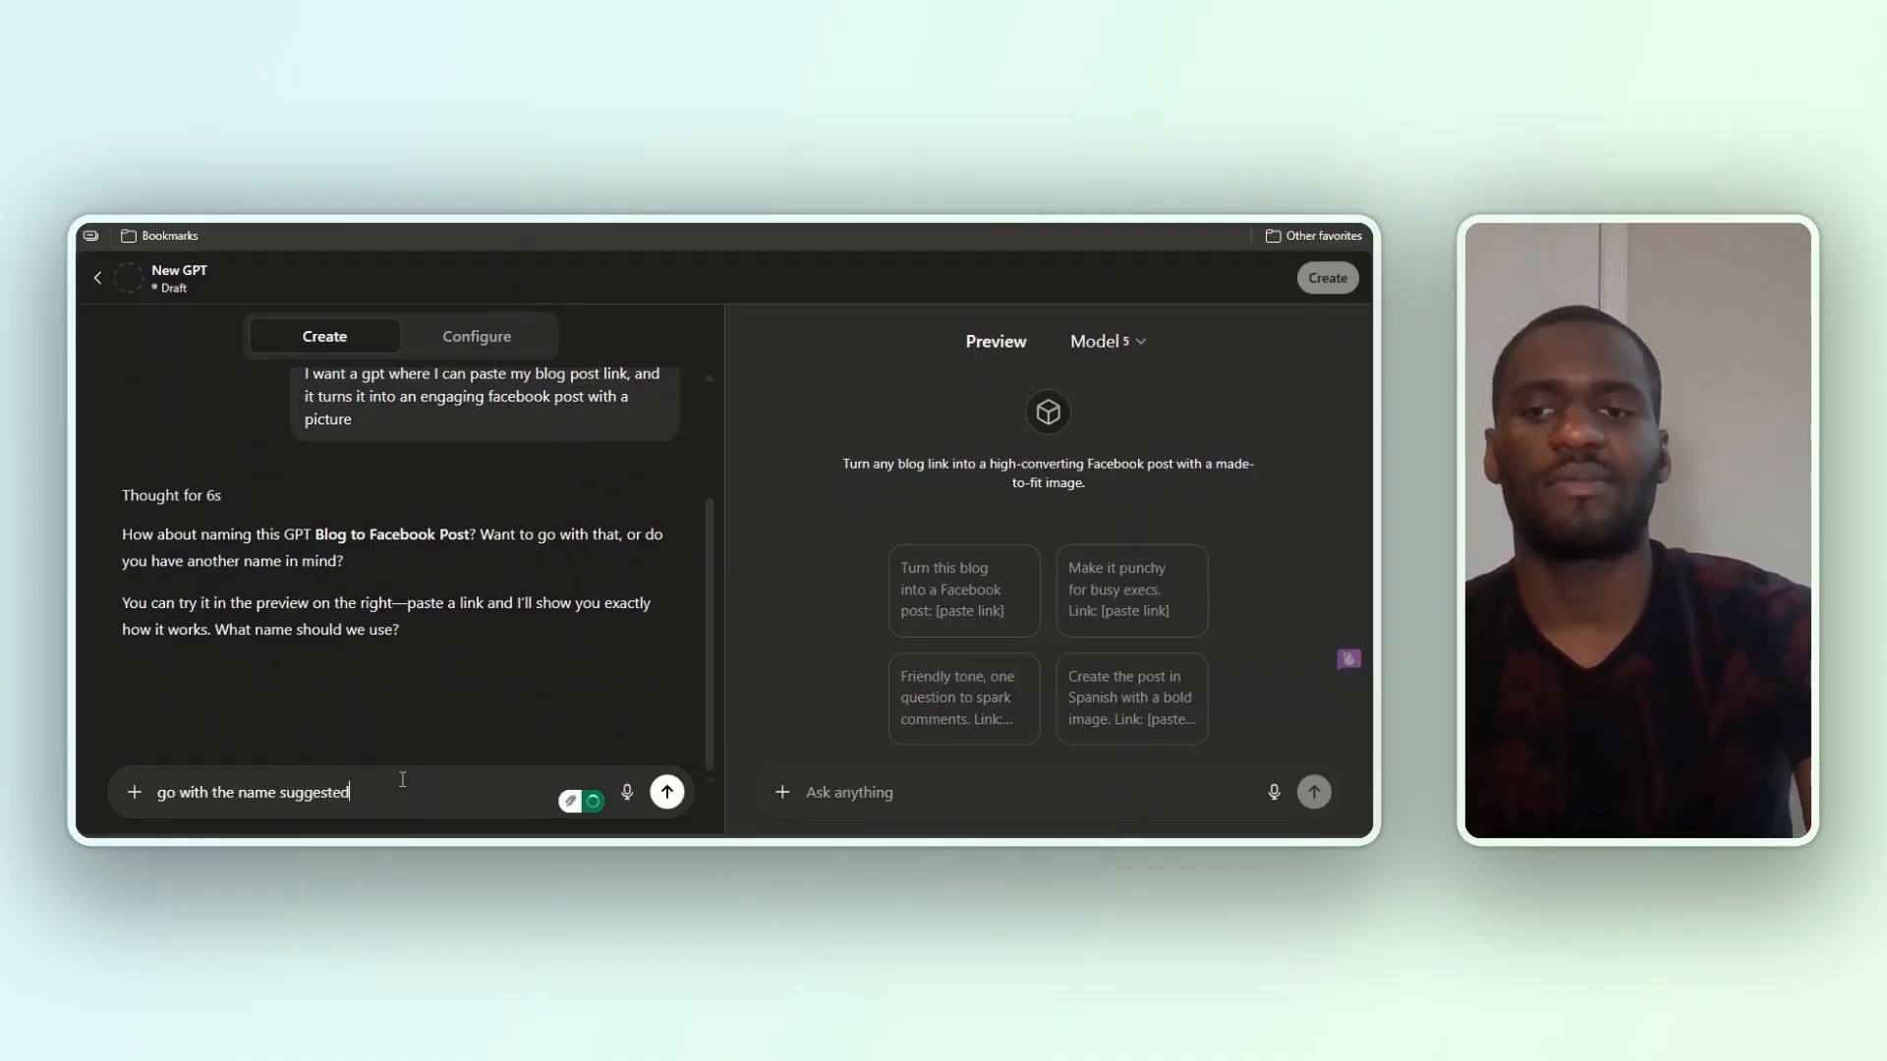
key("Return")
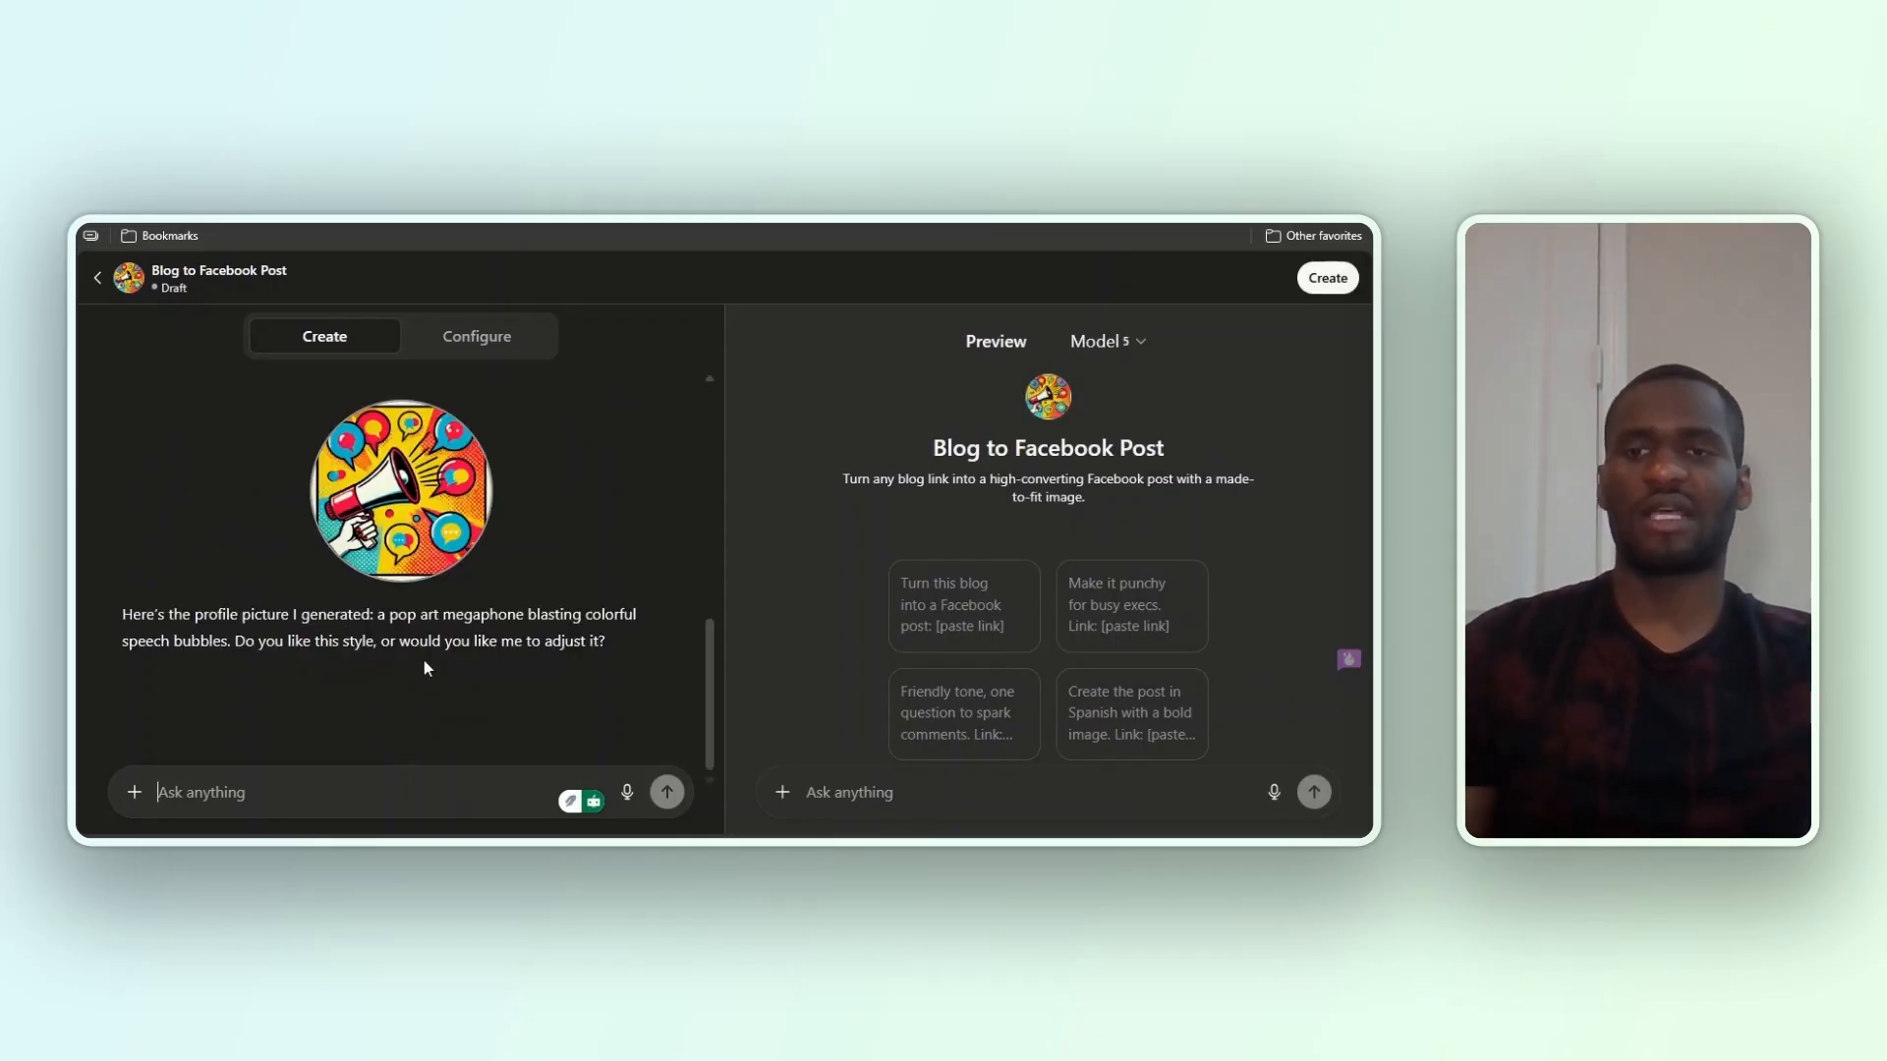
Approve the generated profile picture by replying "I like it"
left_click(375, 786)
type("I like it")
key("Return")
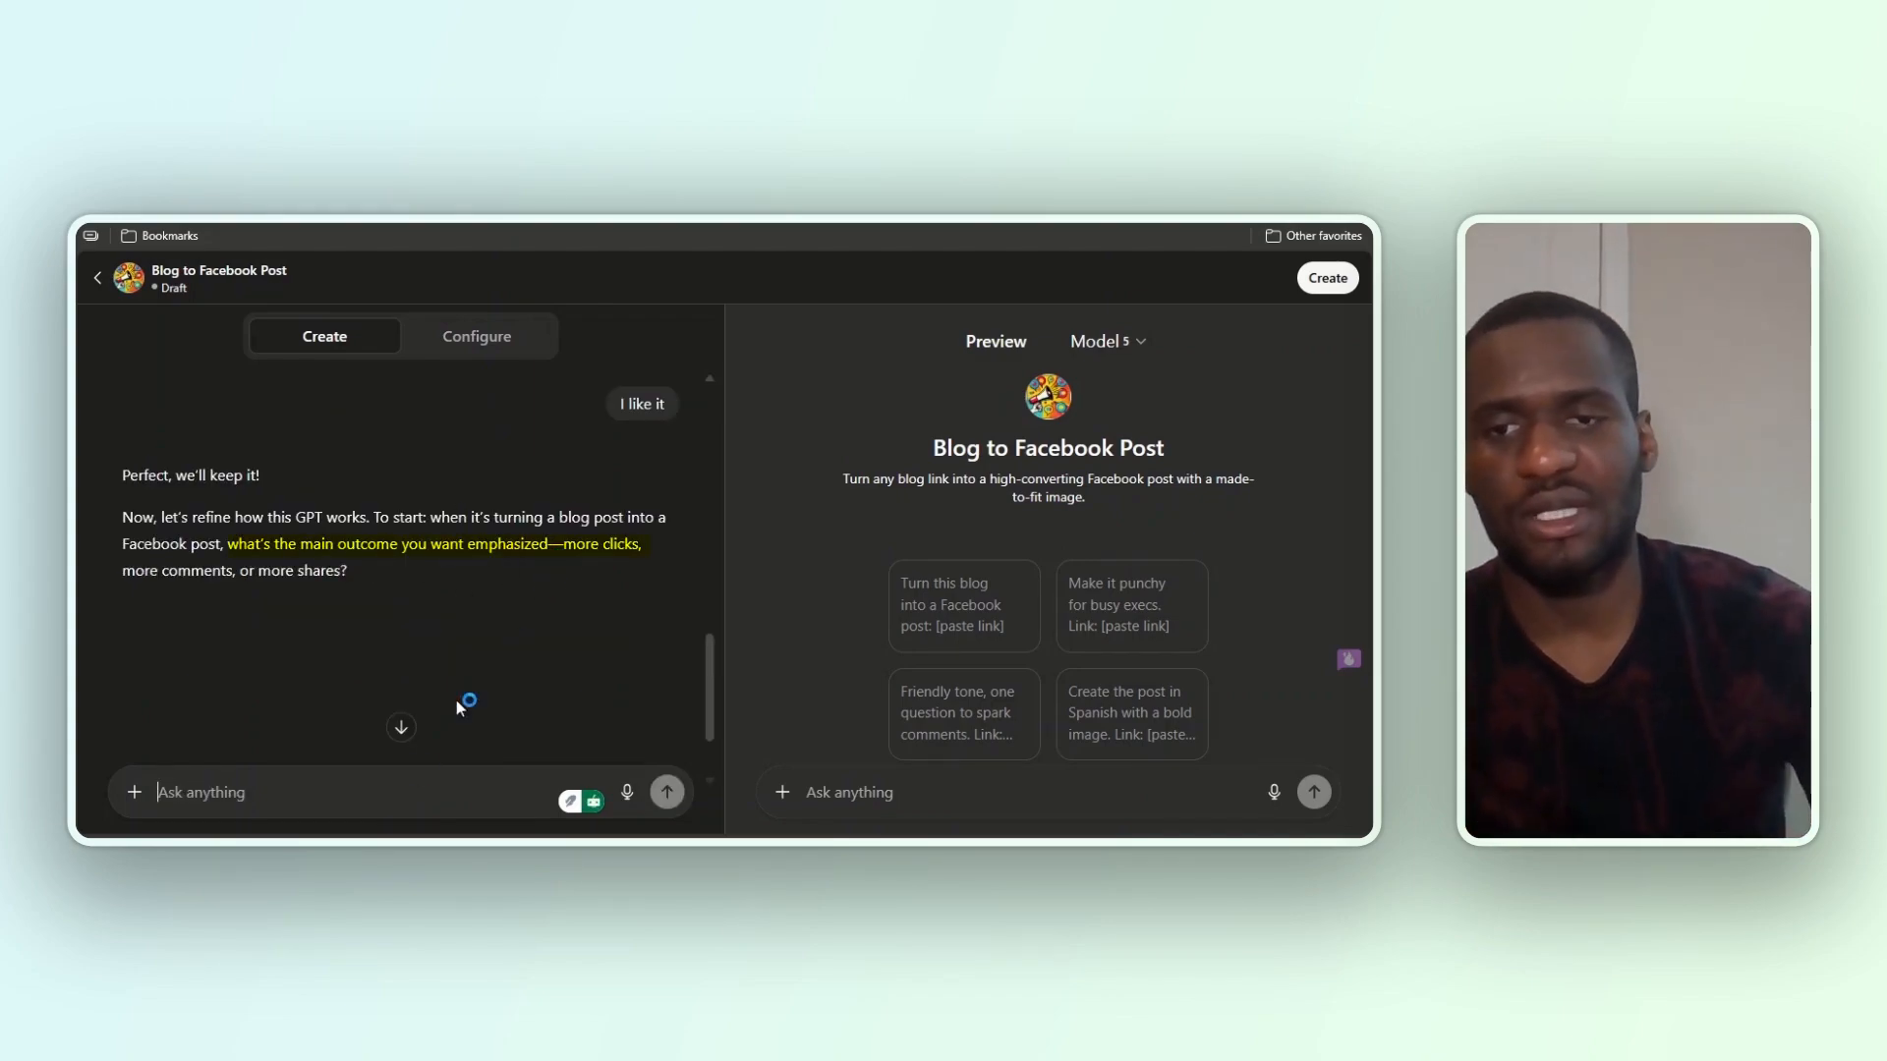
Answer the question about the main outcome to emphasize with "more link clicks and shares"
type("more link clicks")
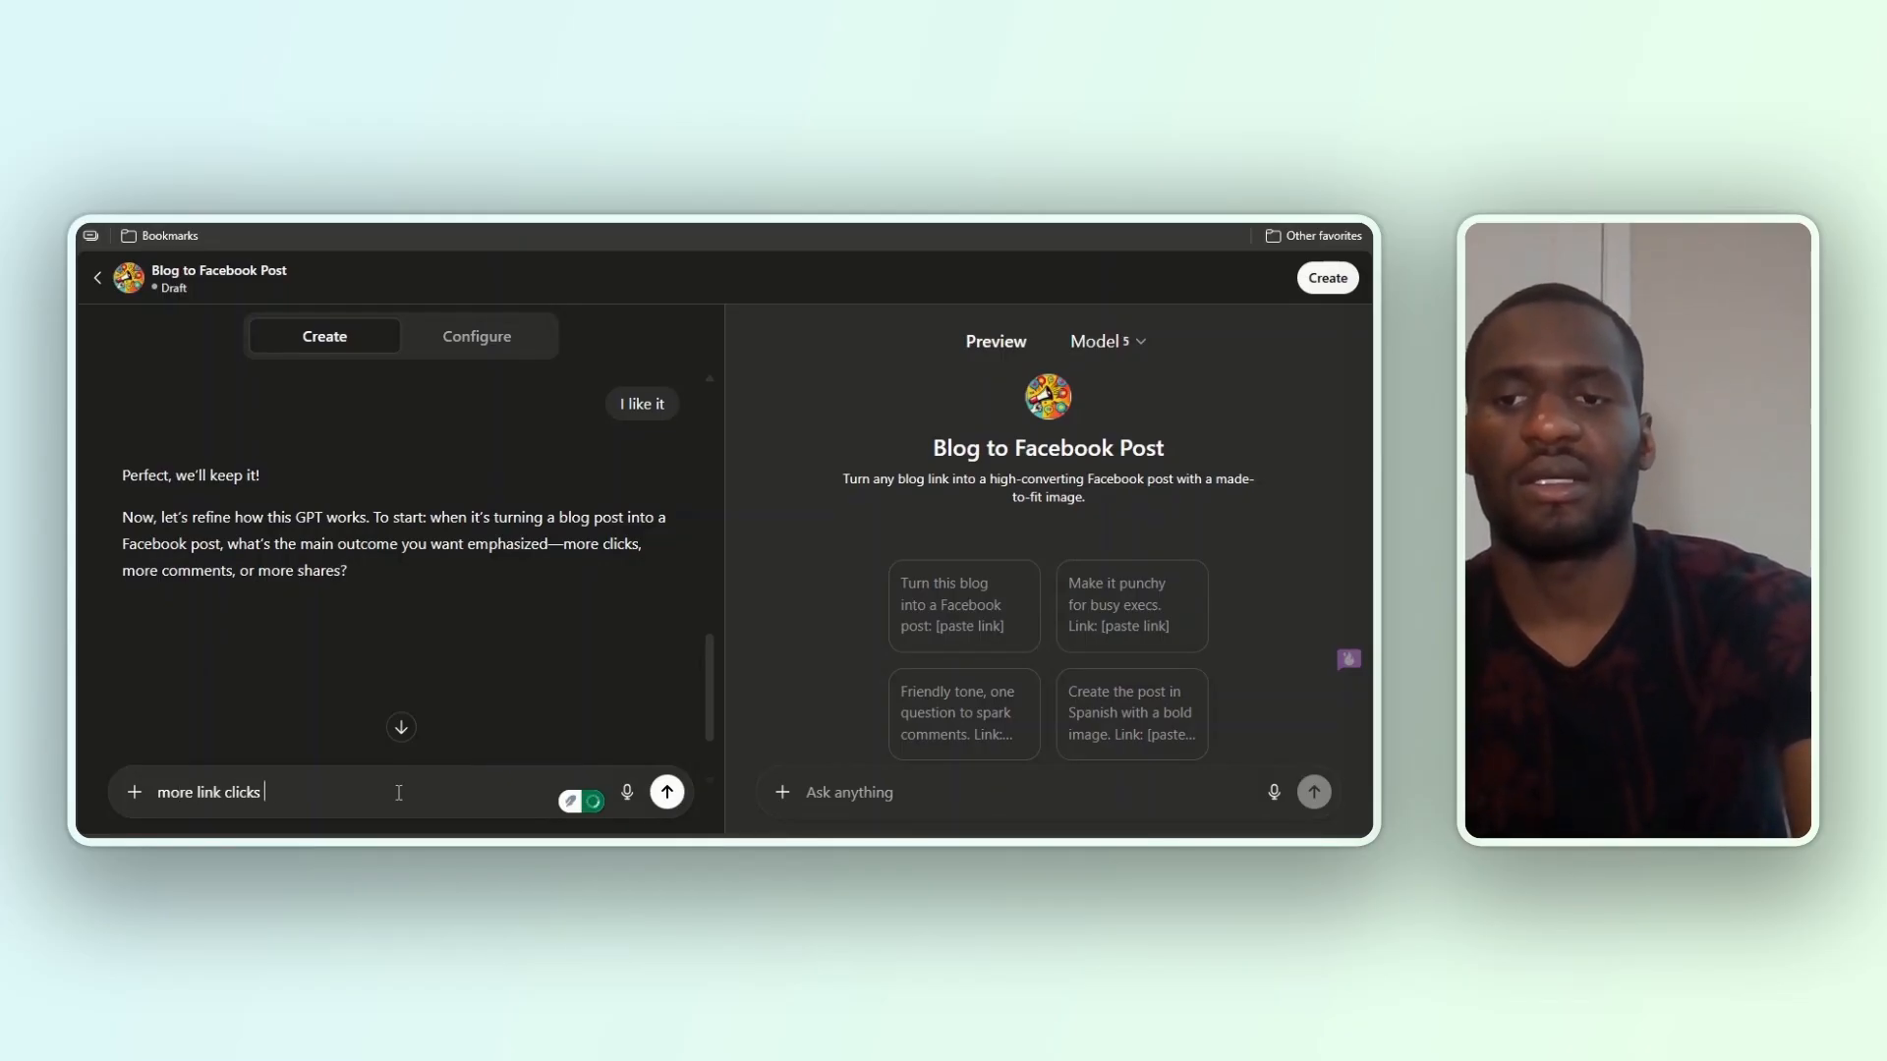
type(" and share")
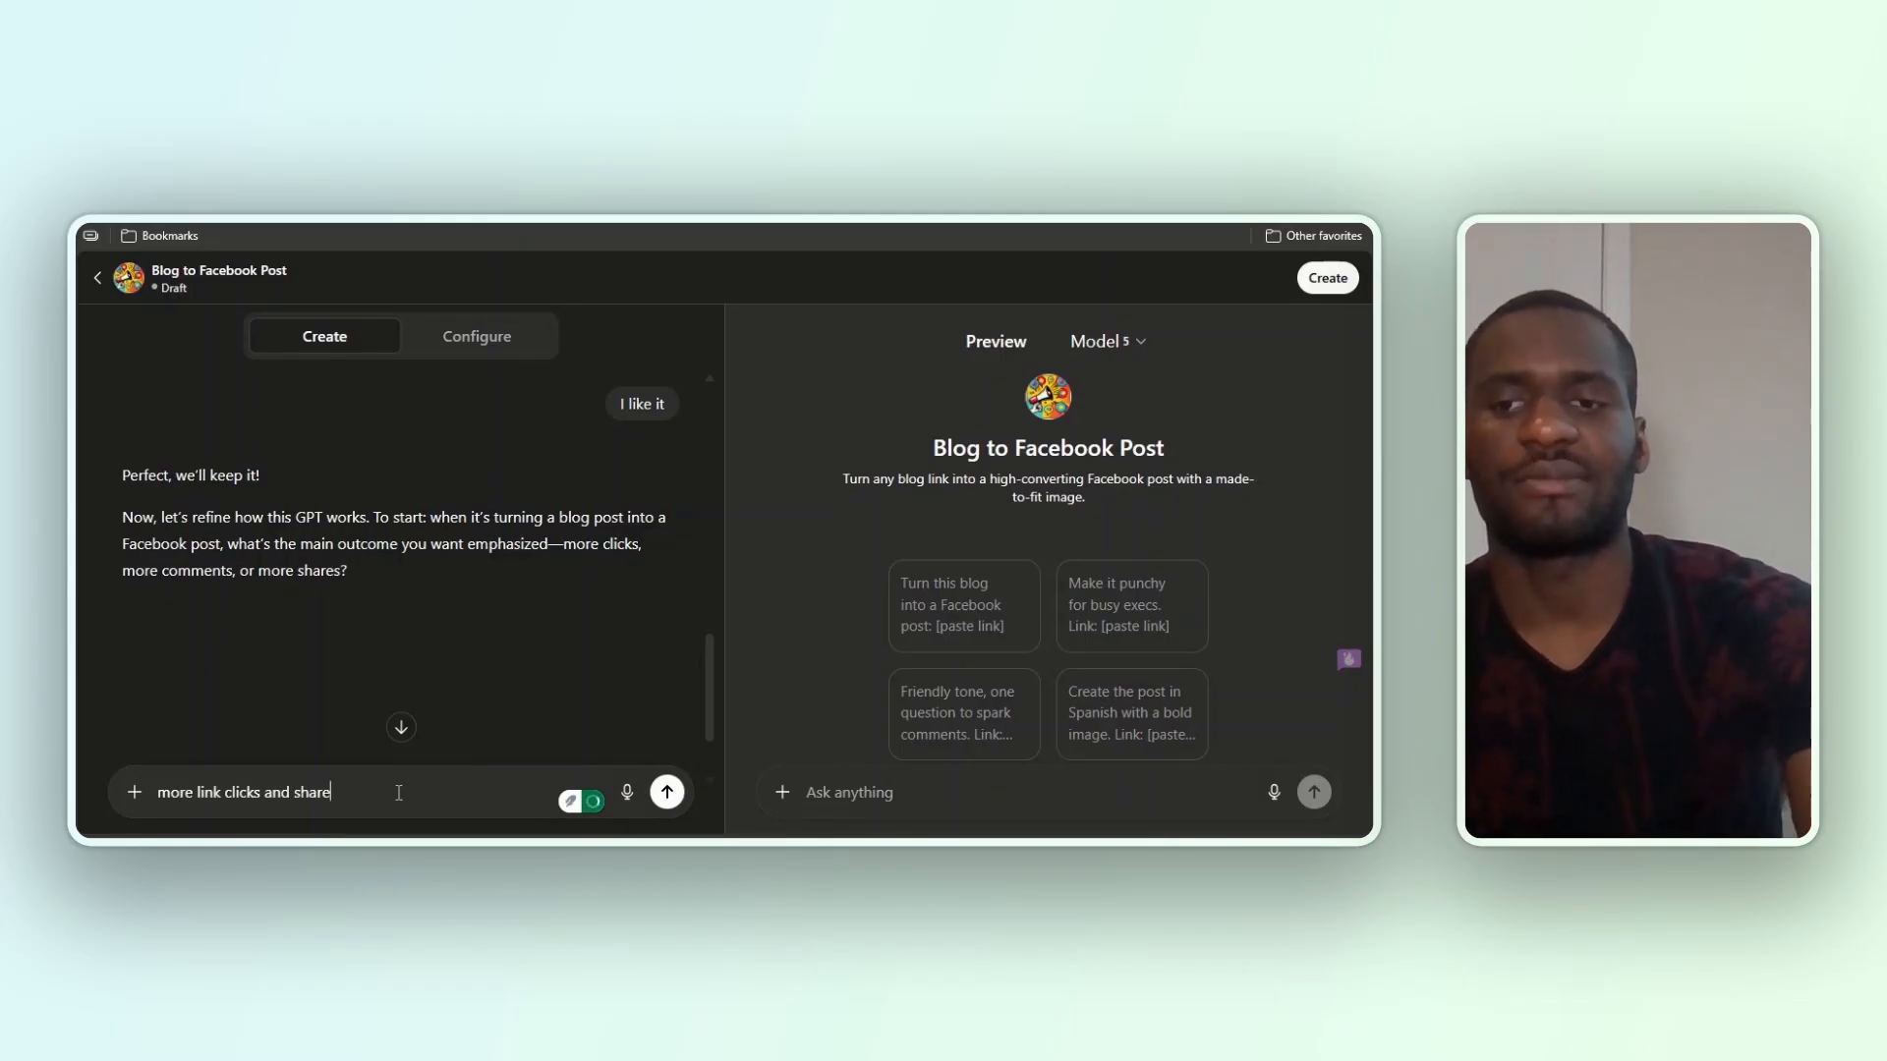
type("s")
key("Return")
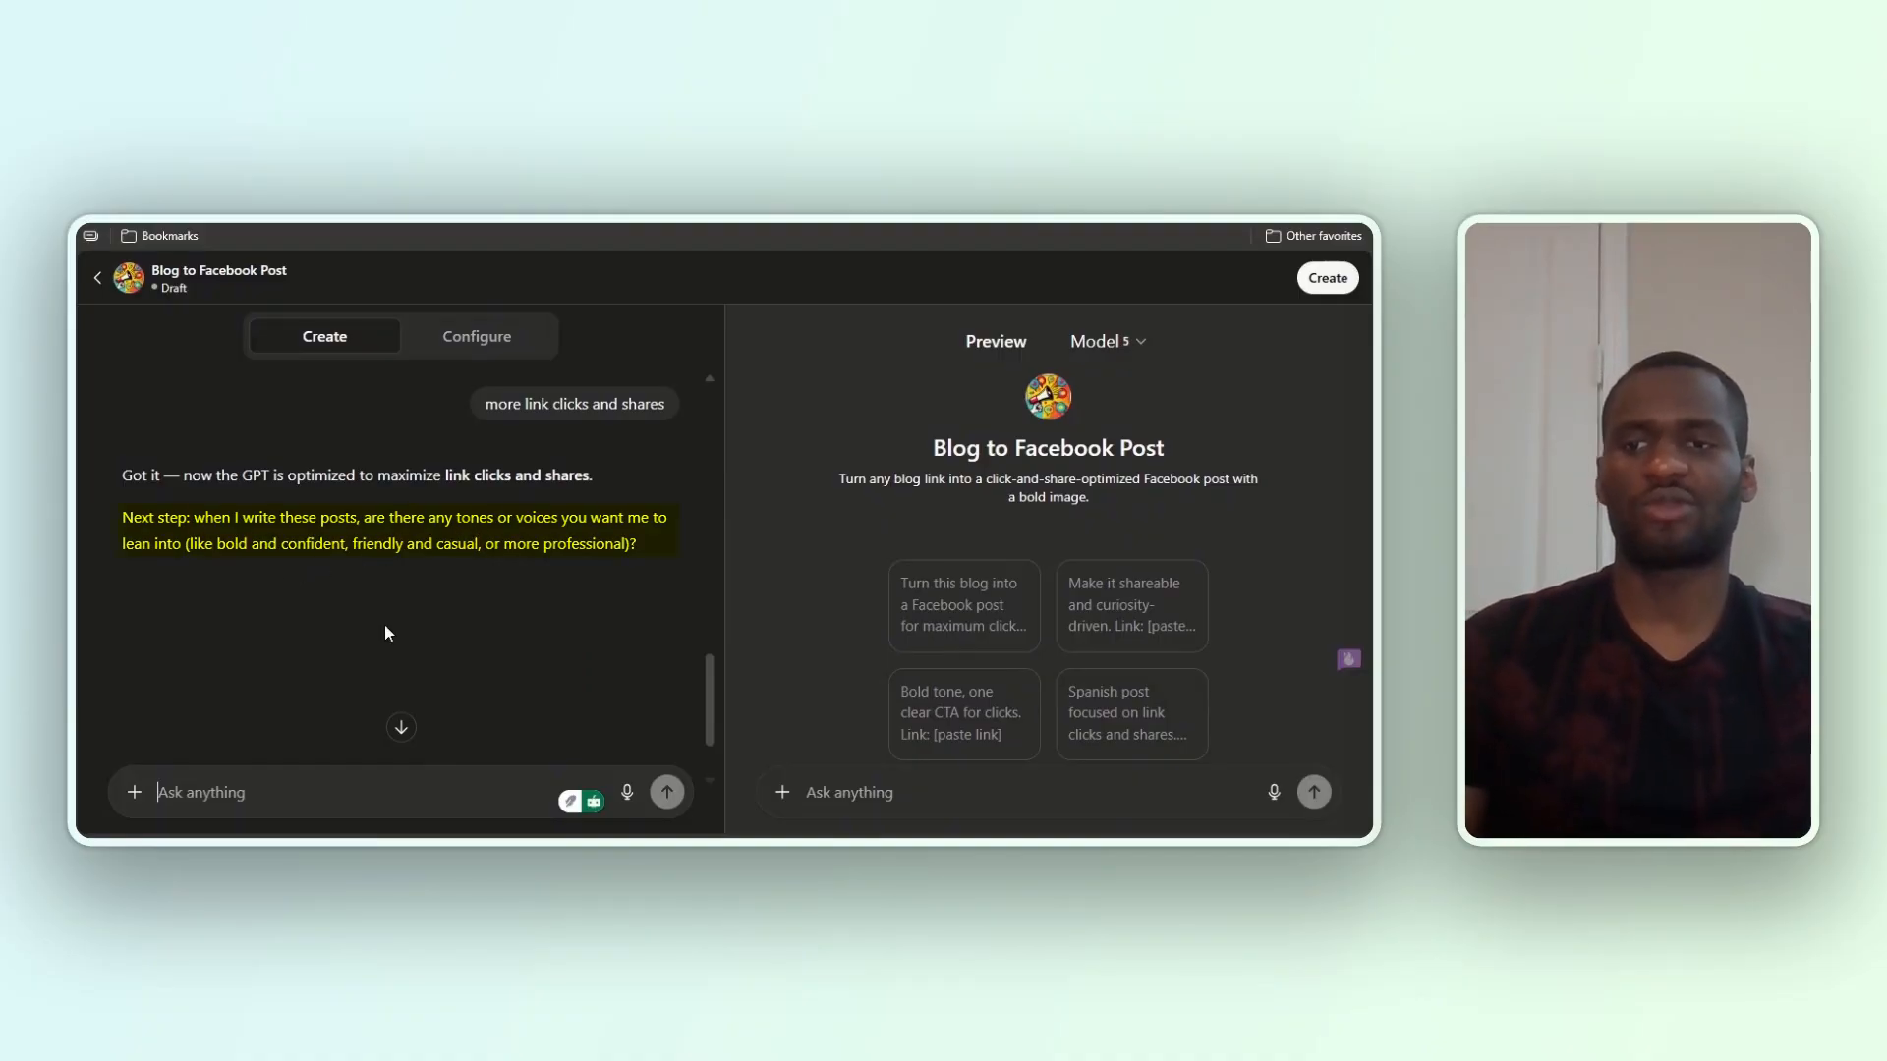
Answer the question about the posts' tone or voice with "friendly and casual"
left_click(318, 794)
type("friendly a")
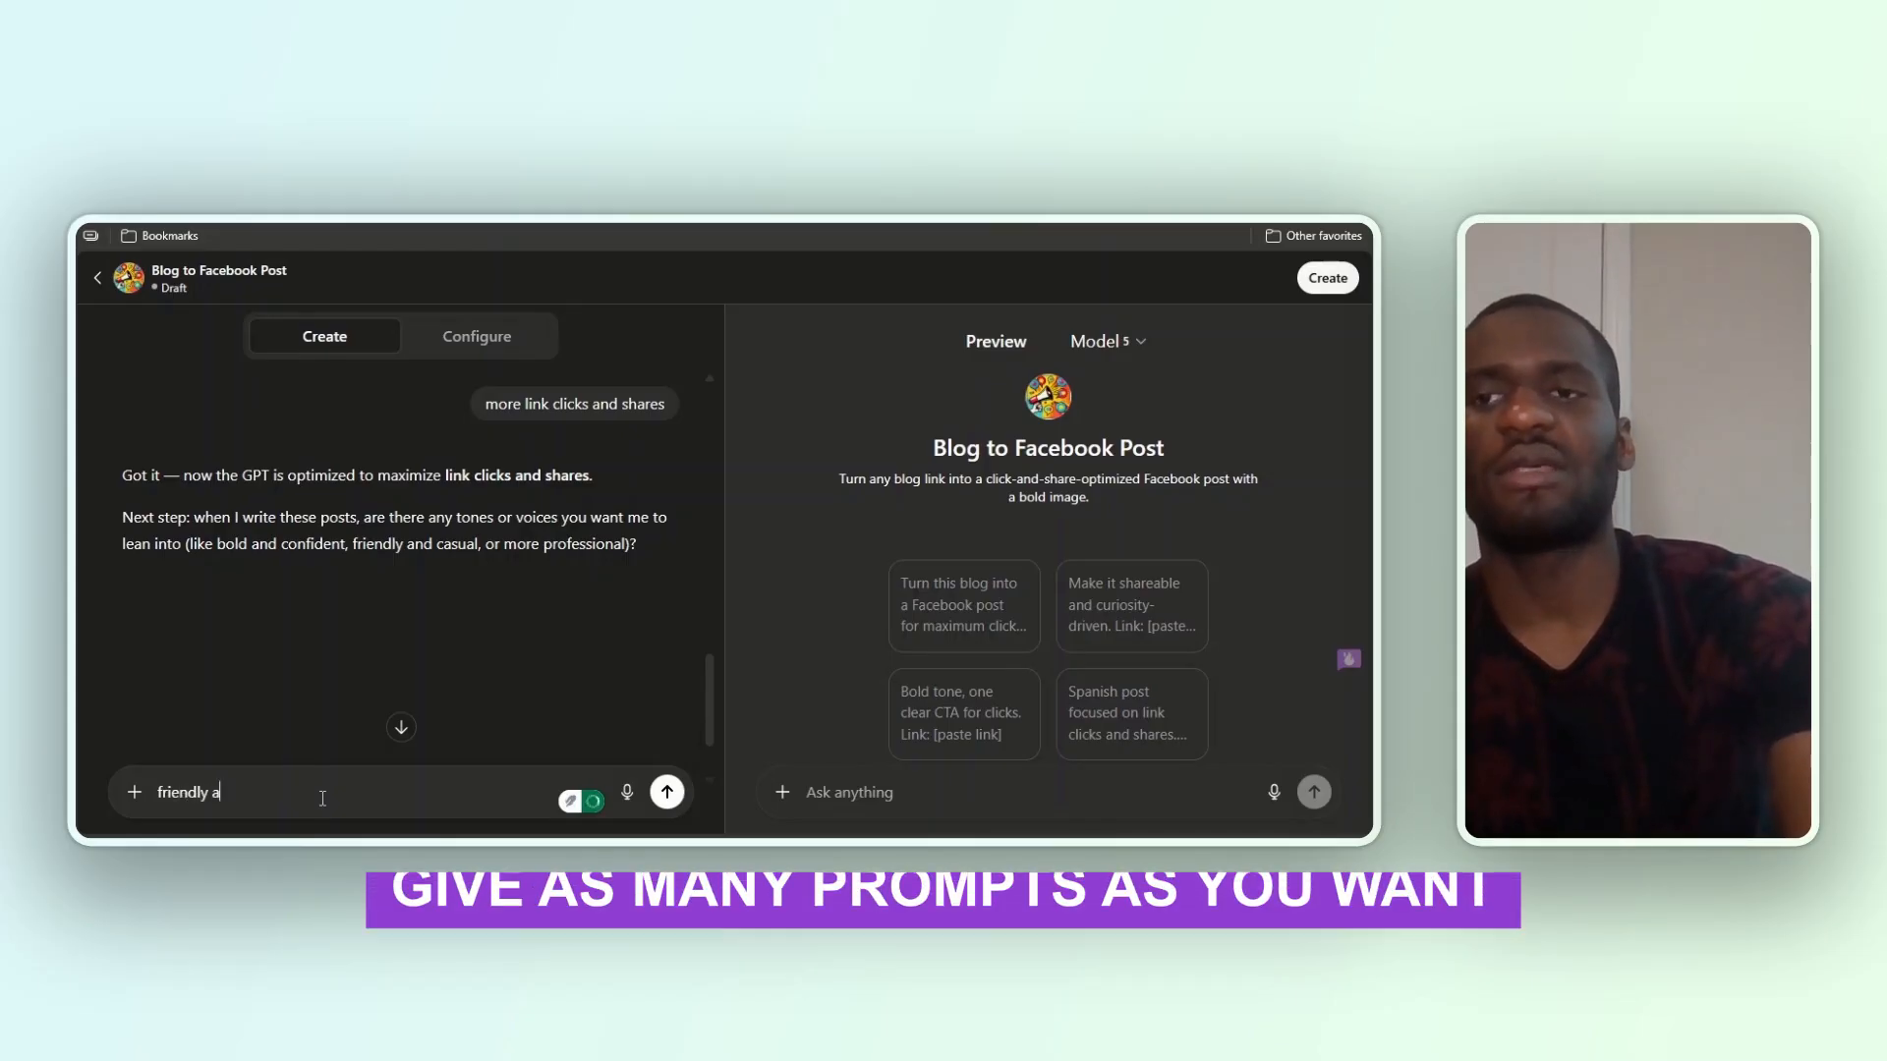
type("nd casual")
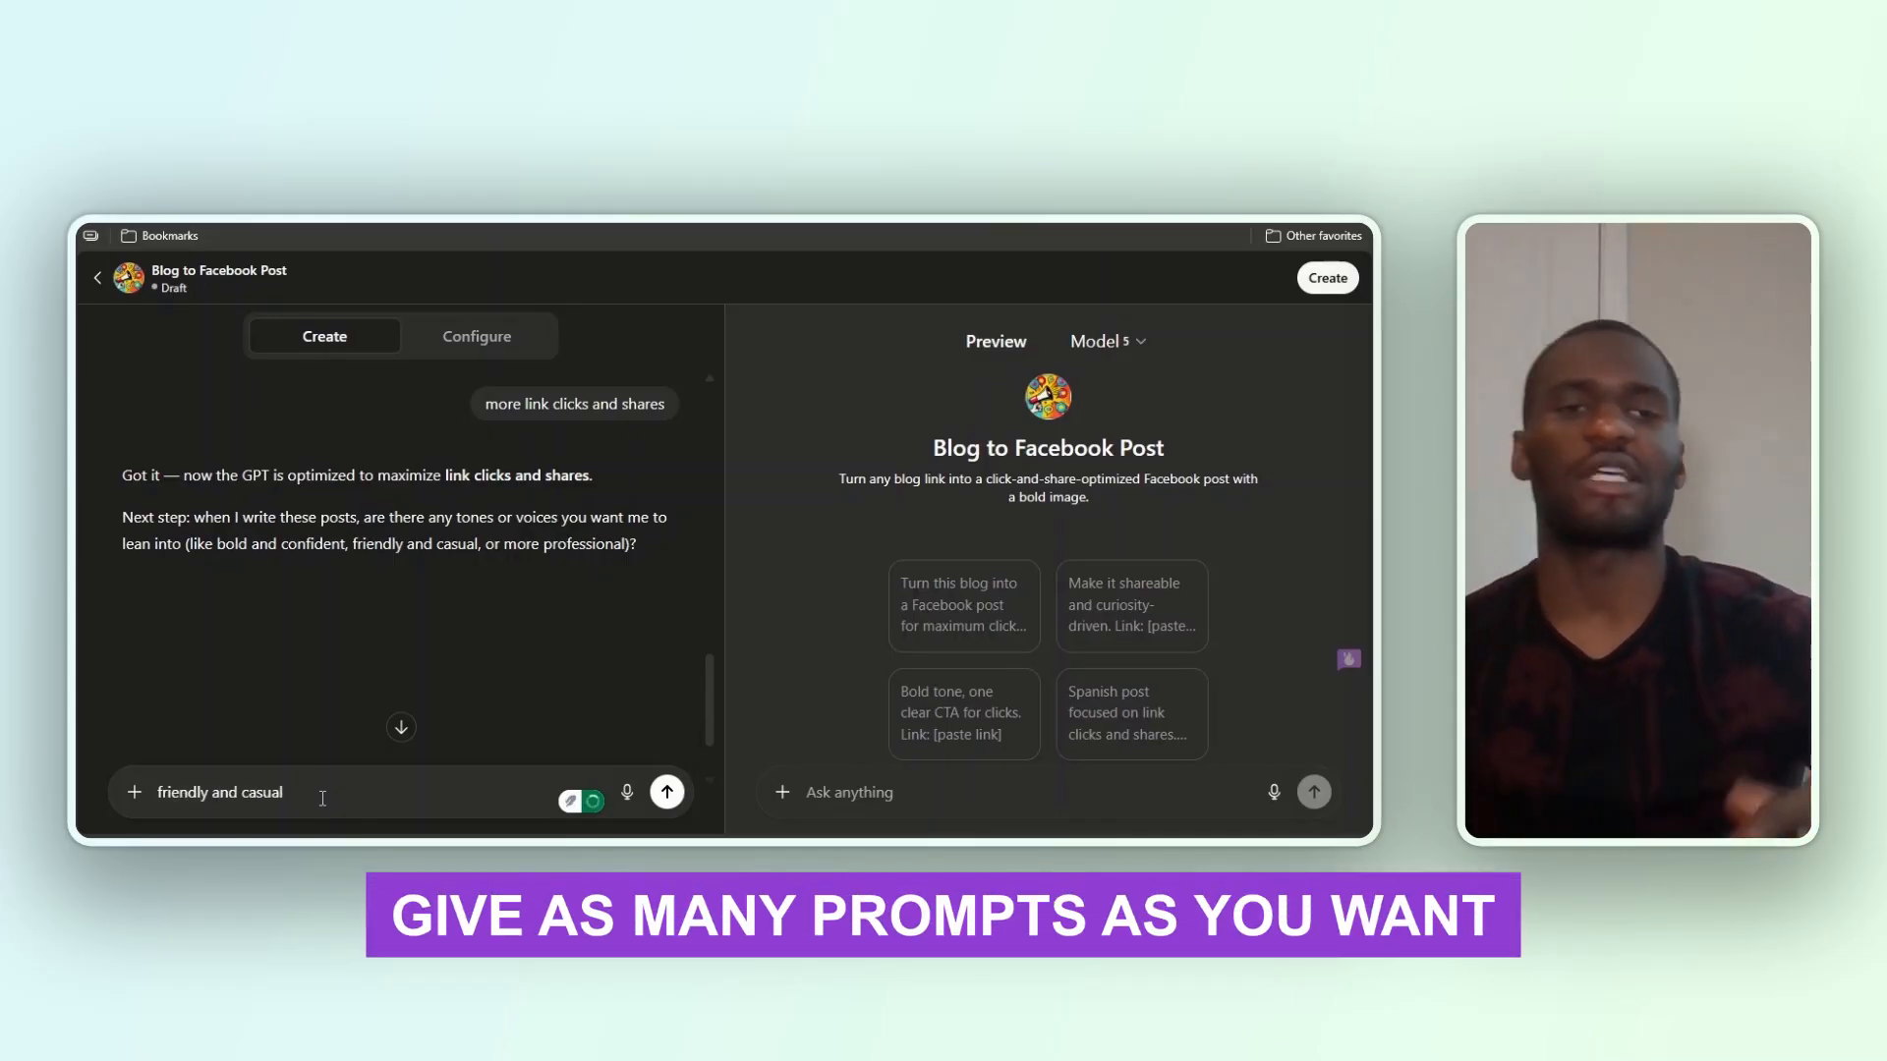
key("Return")
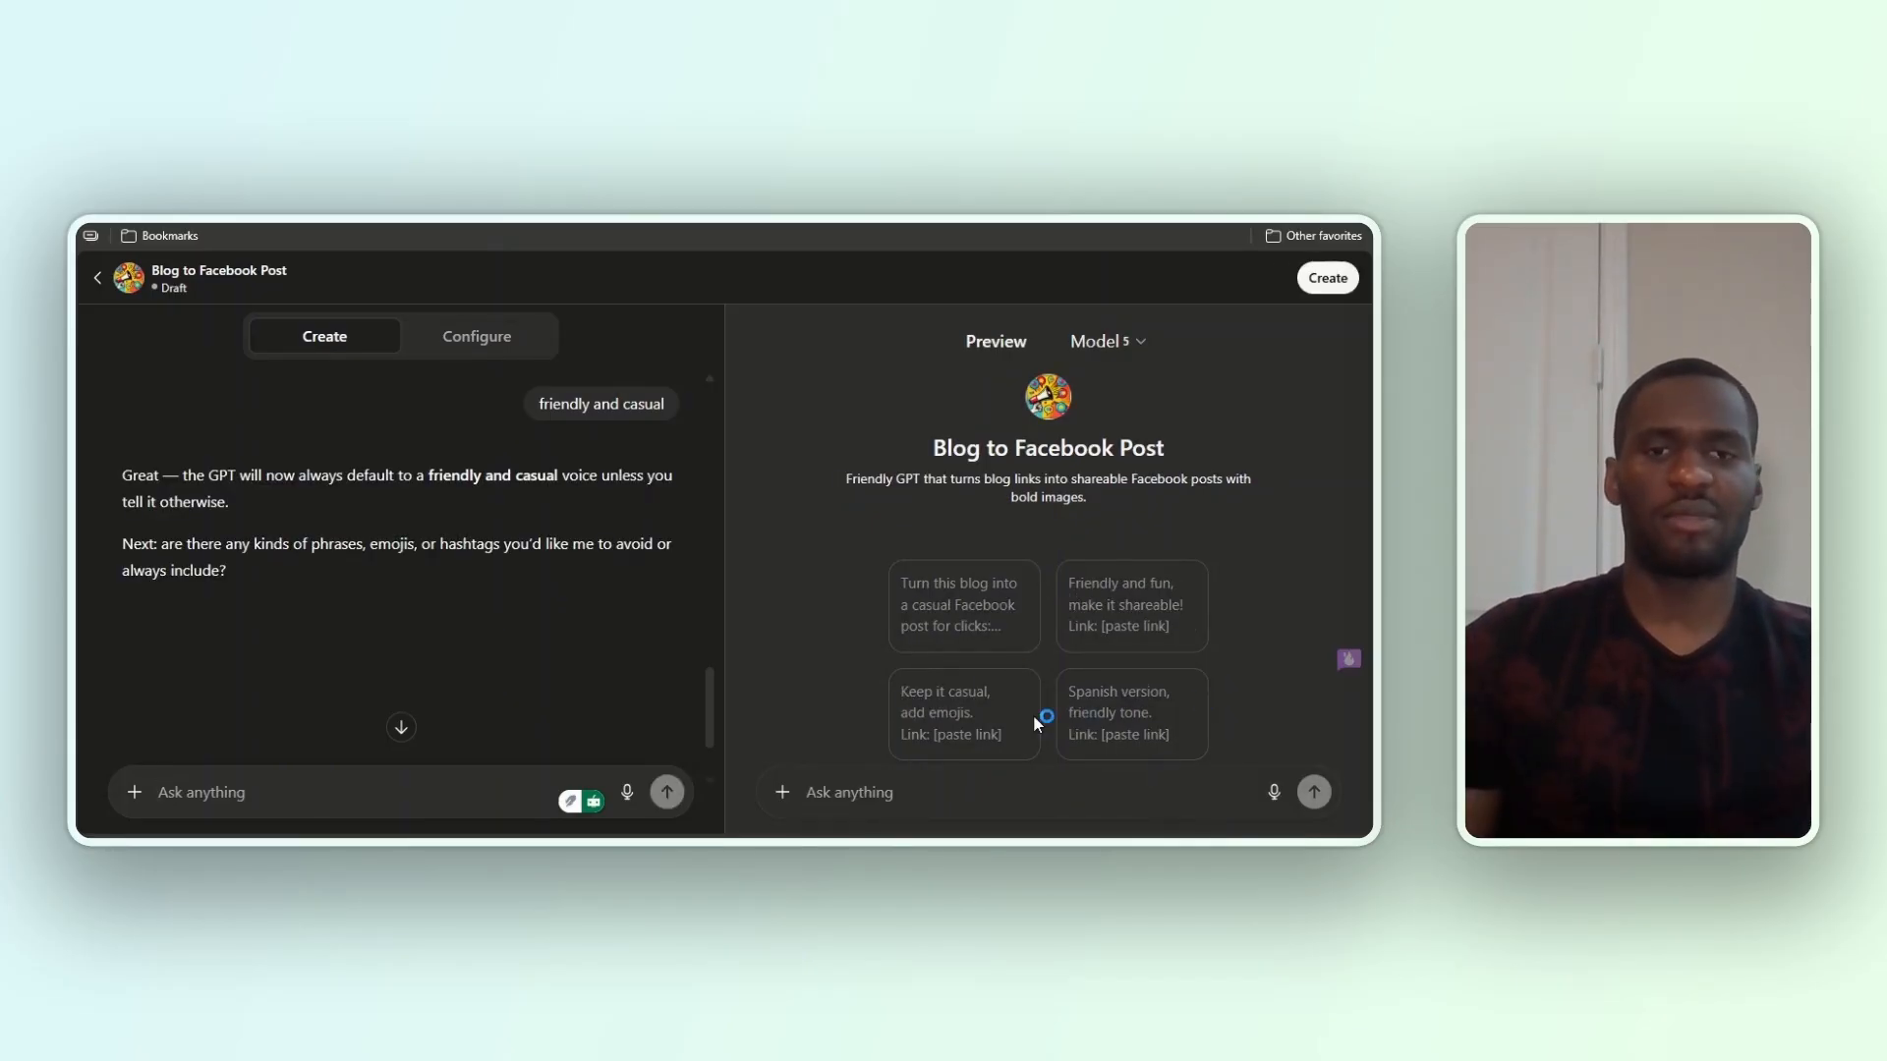
Copy the conversation starter "Friendly and fun, make it shareable! Link: [paste link]" into the preview's message field
left_click_drag(1051, 570, 1169, 637)
key("ctrl+c")
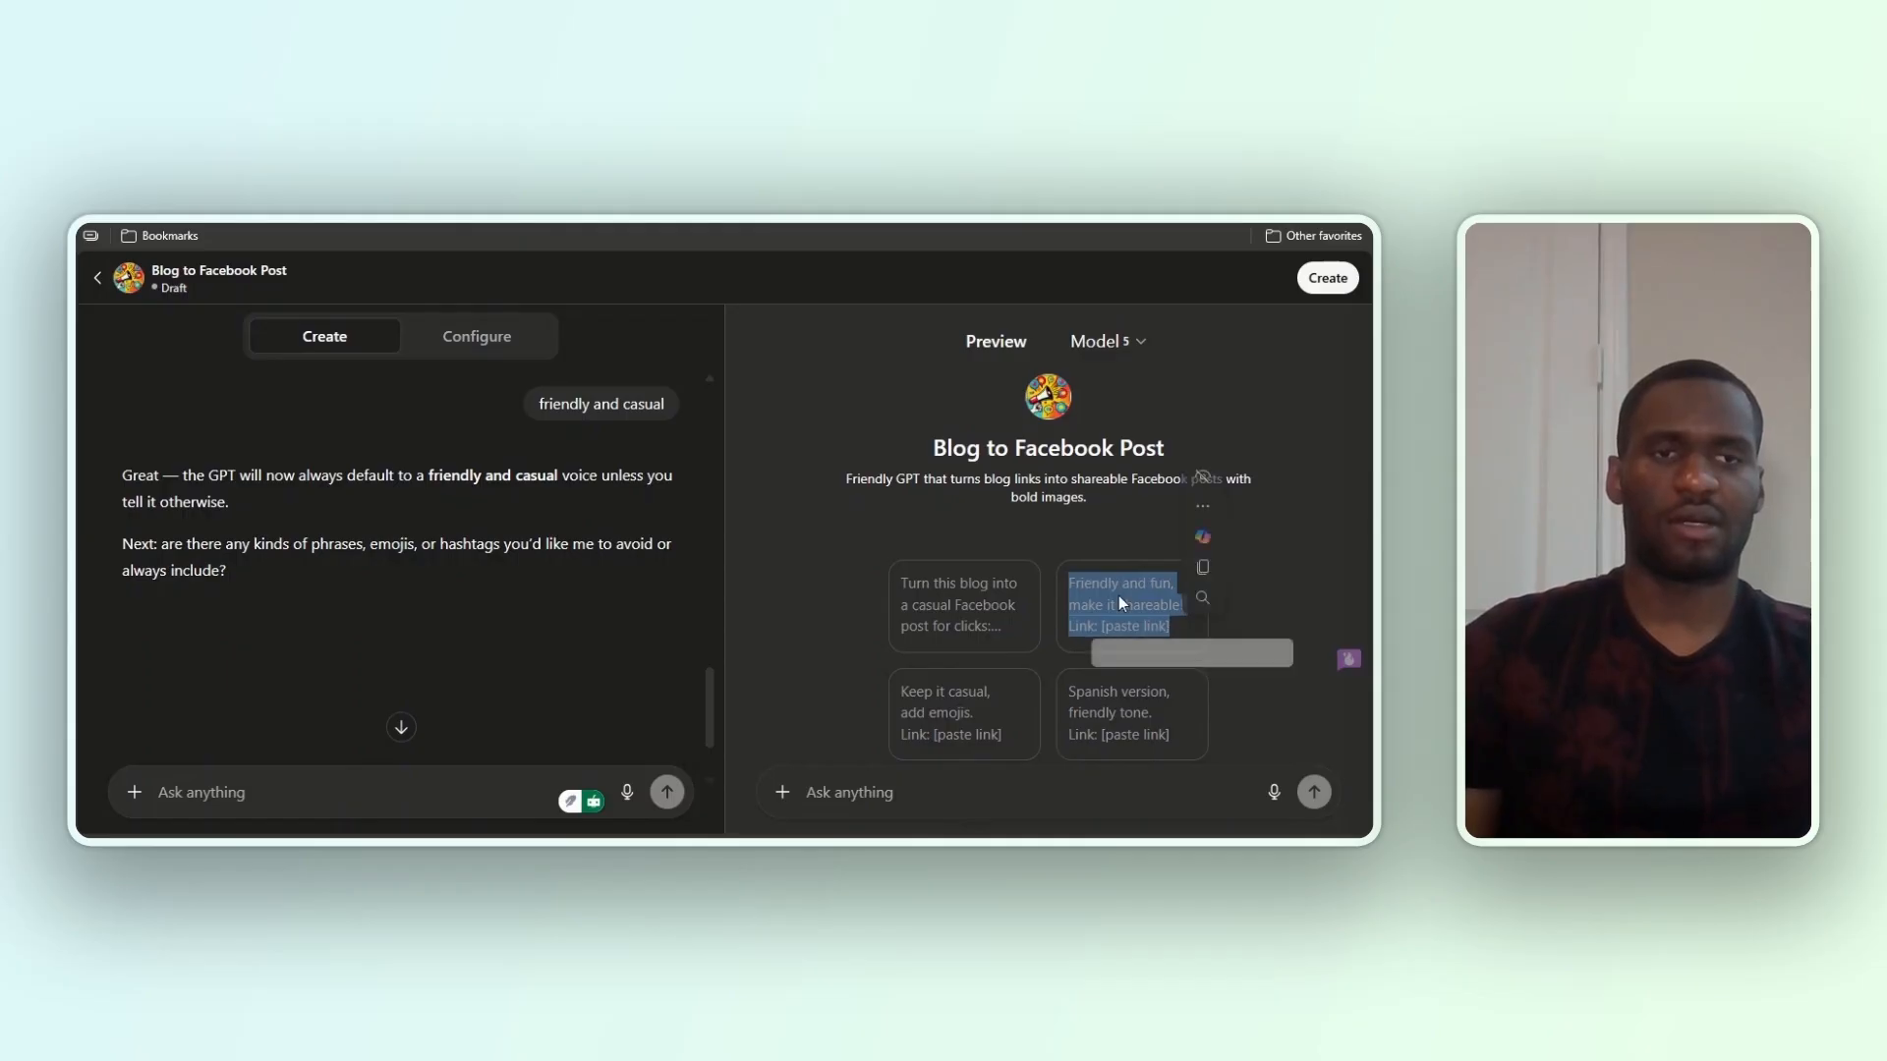
left_click(932, 803)
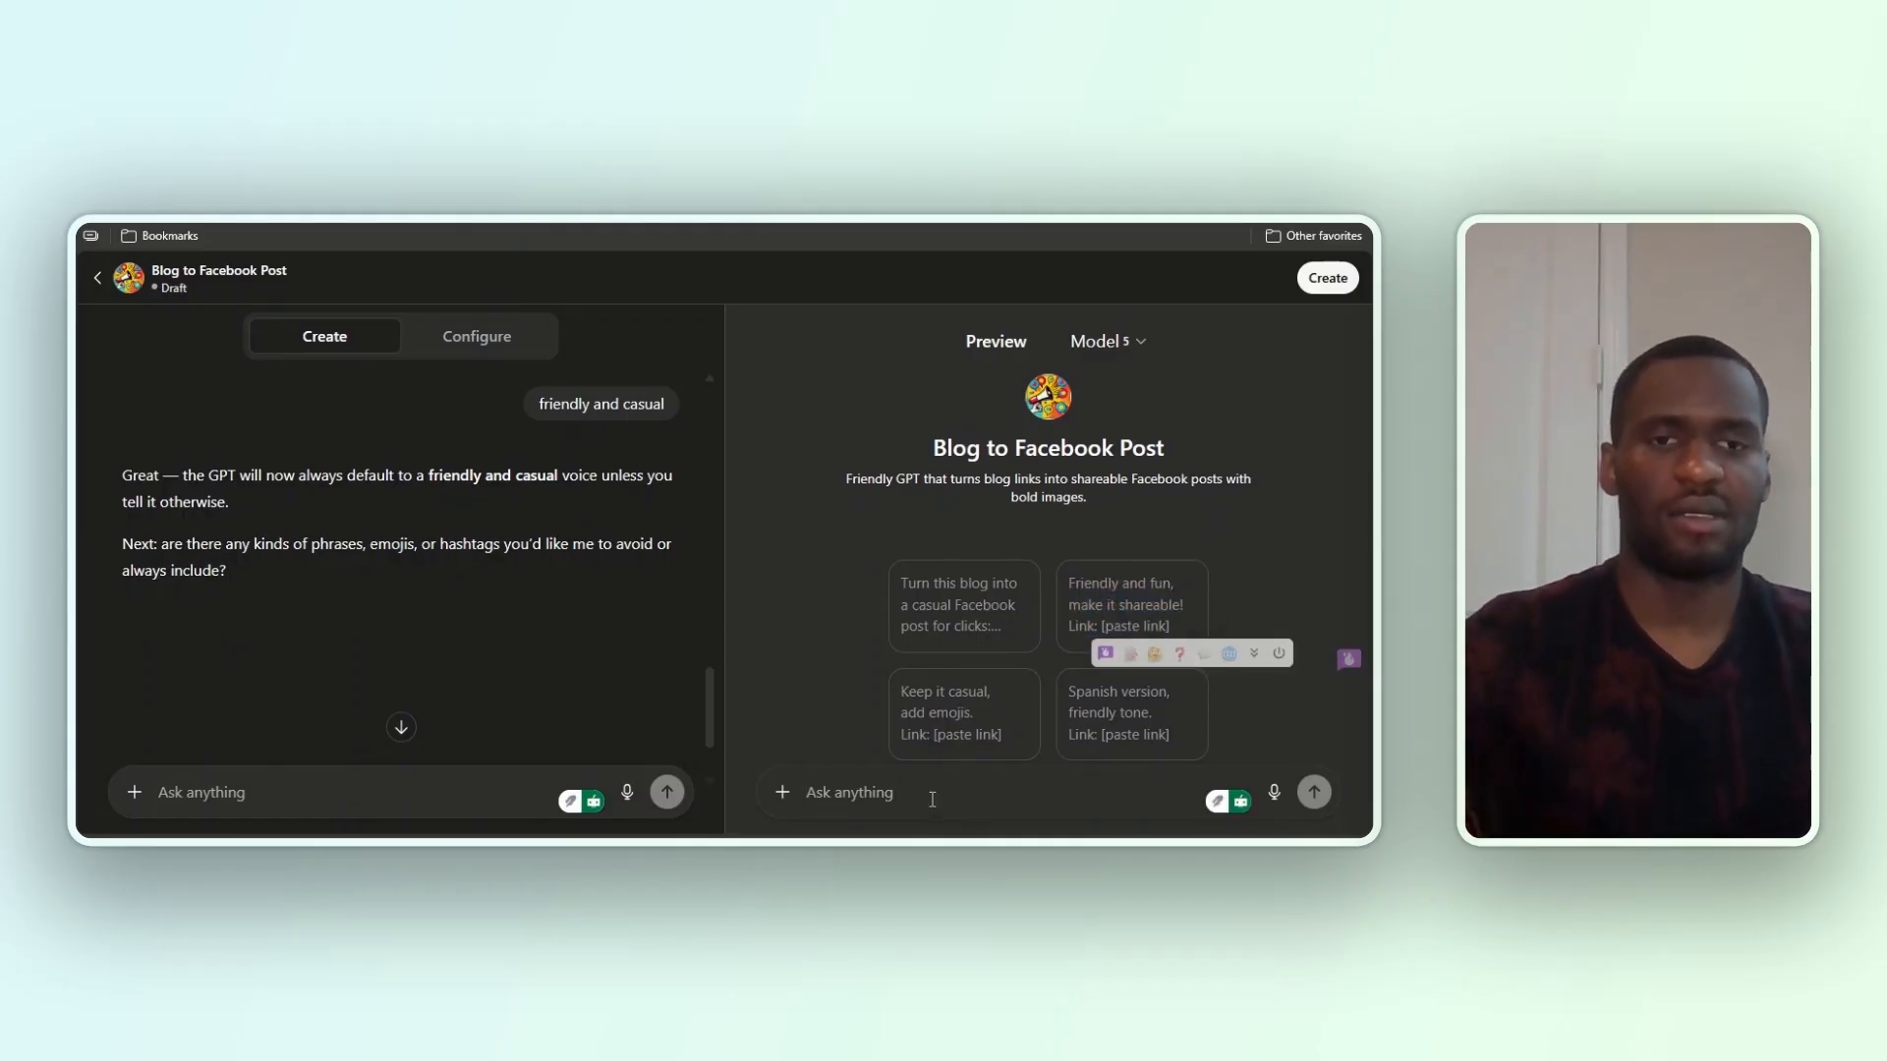
key("ctrl+v")
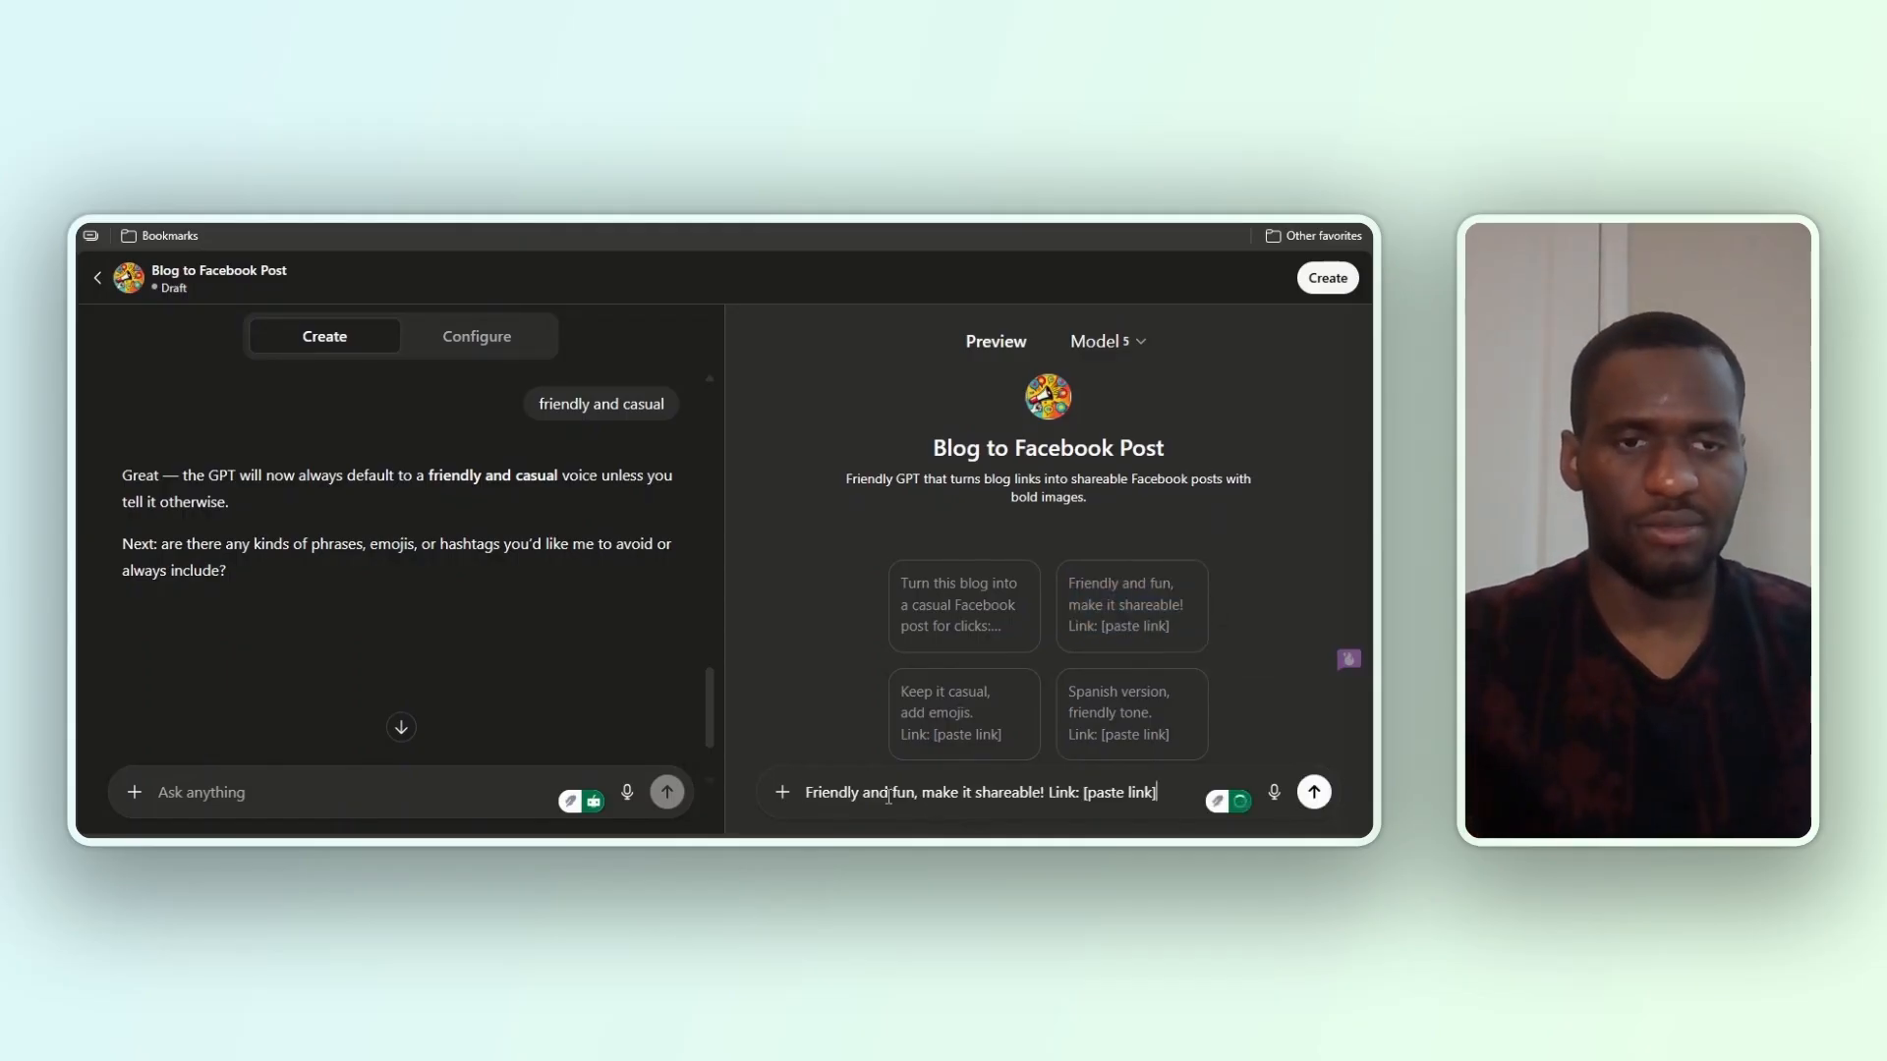
Replace the [paste link] placeholder with the Synthflow AI review post's link copied from the blog, send the message, and view the generated Facebook post
left_click_drag(1081, 792, 1158, 792)
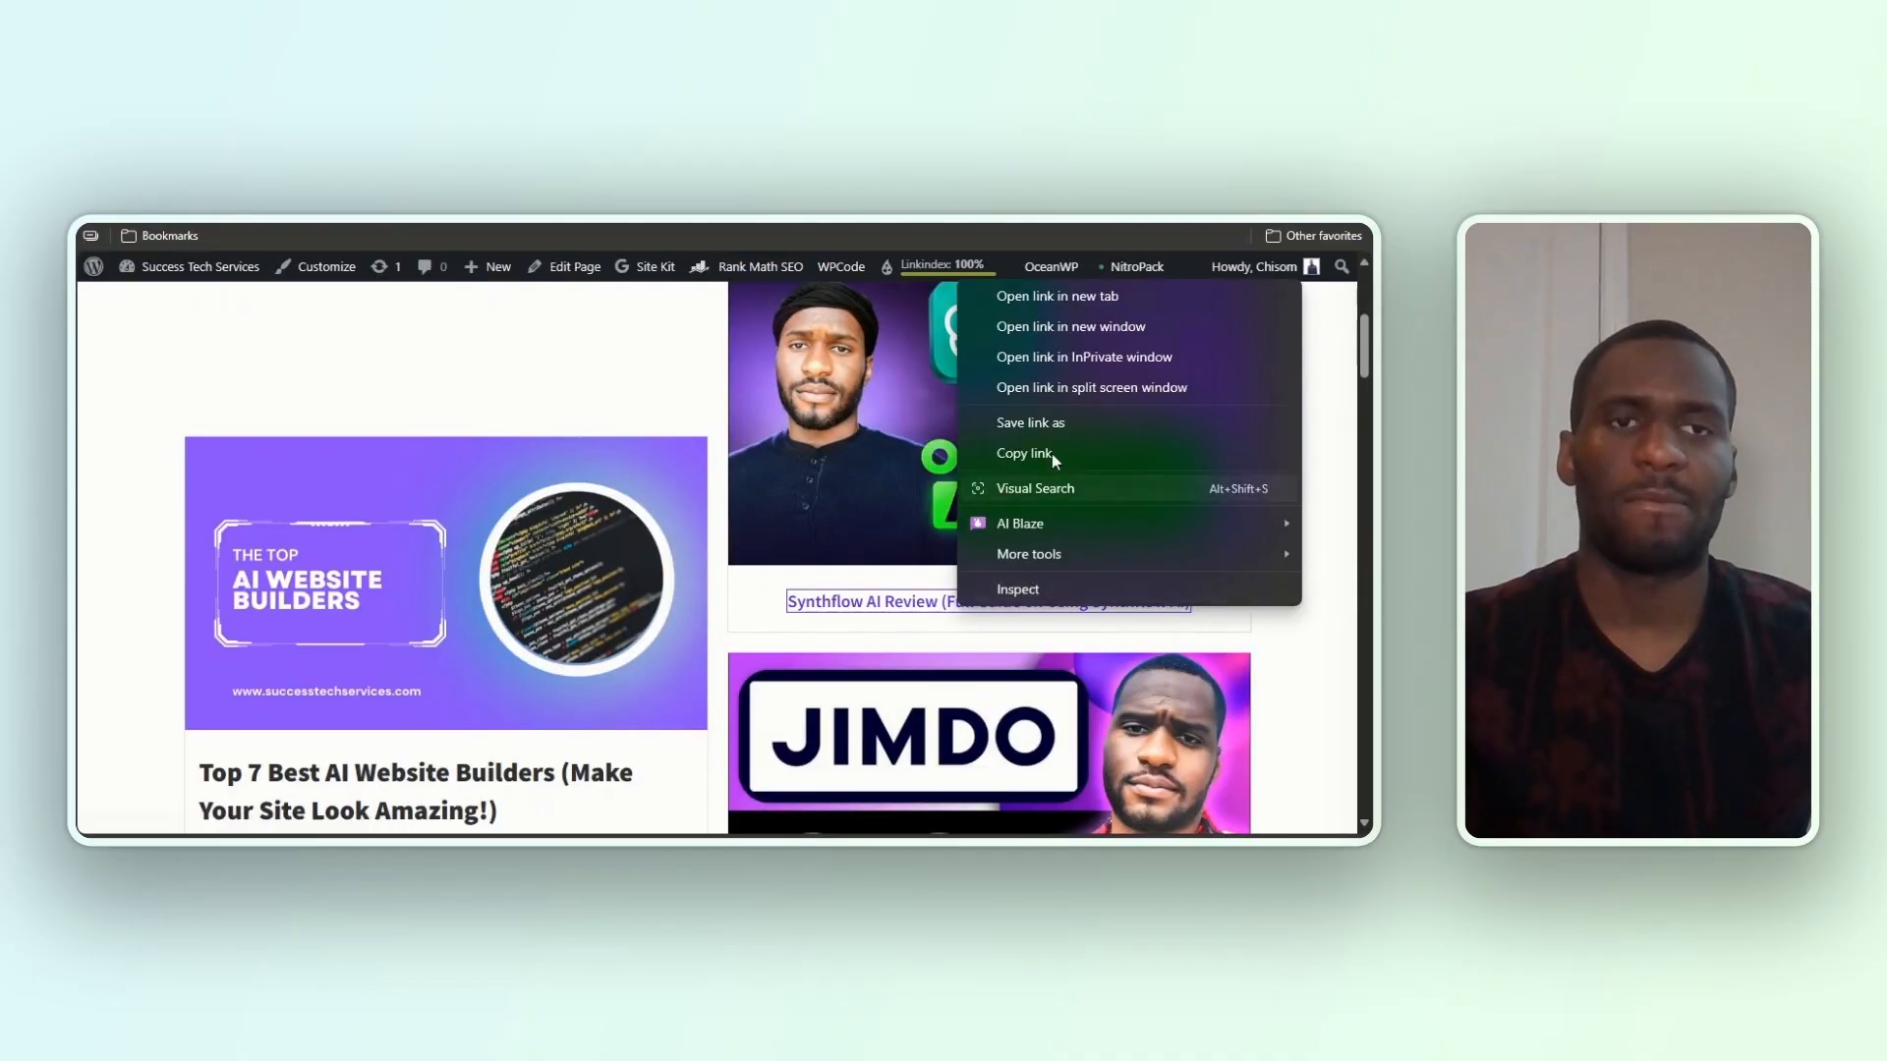
left_click(1061, 453)
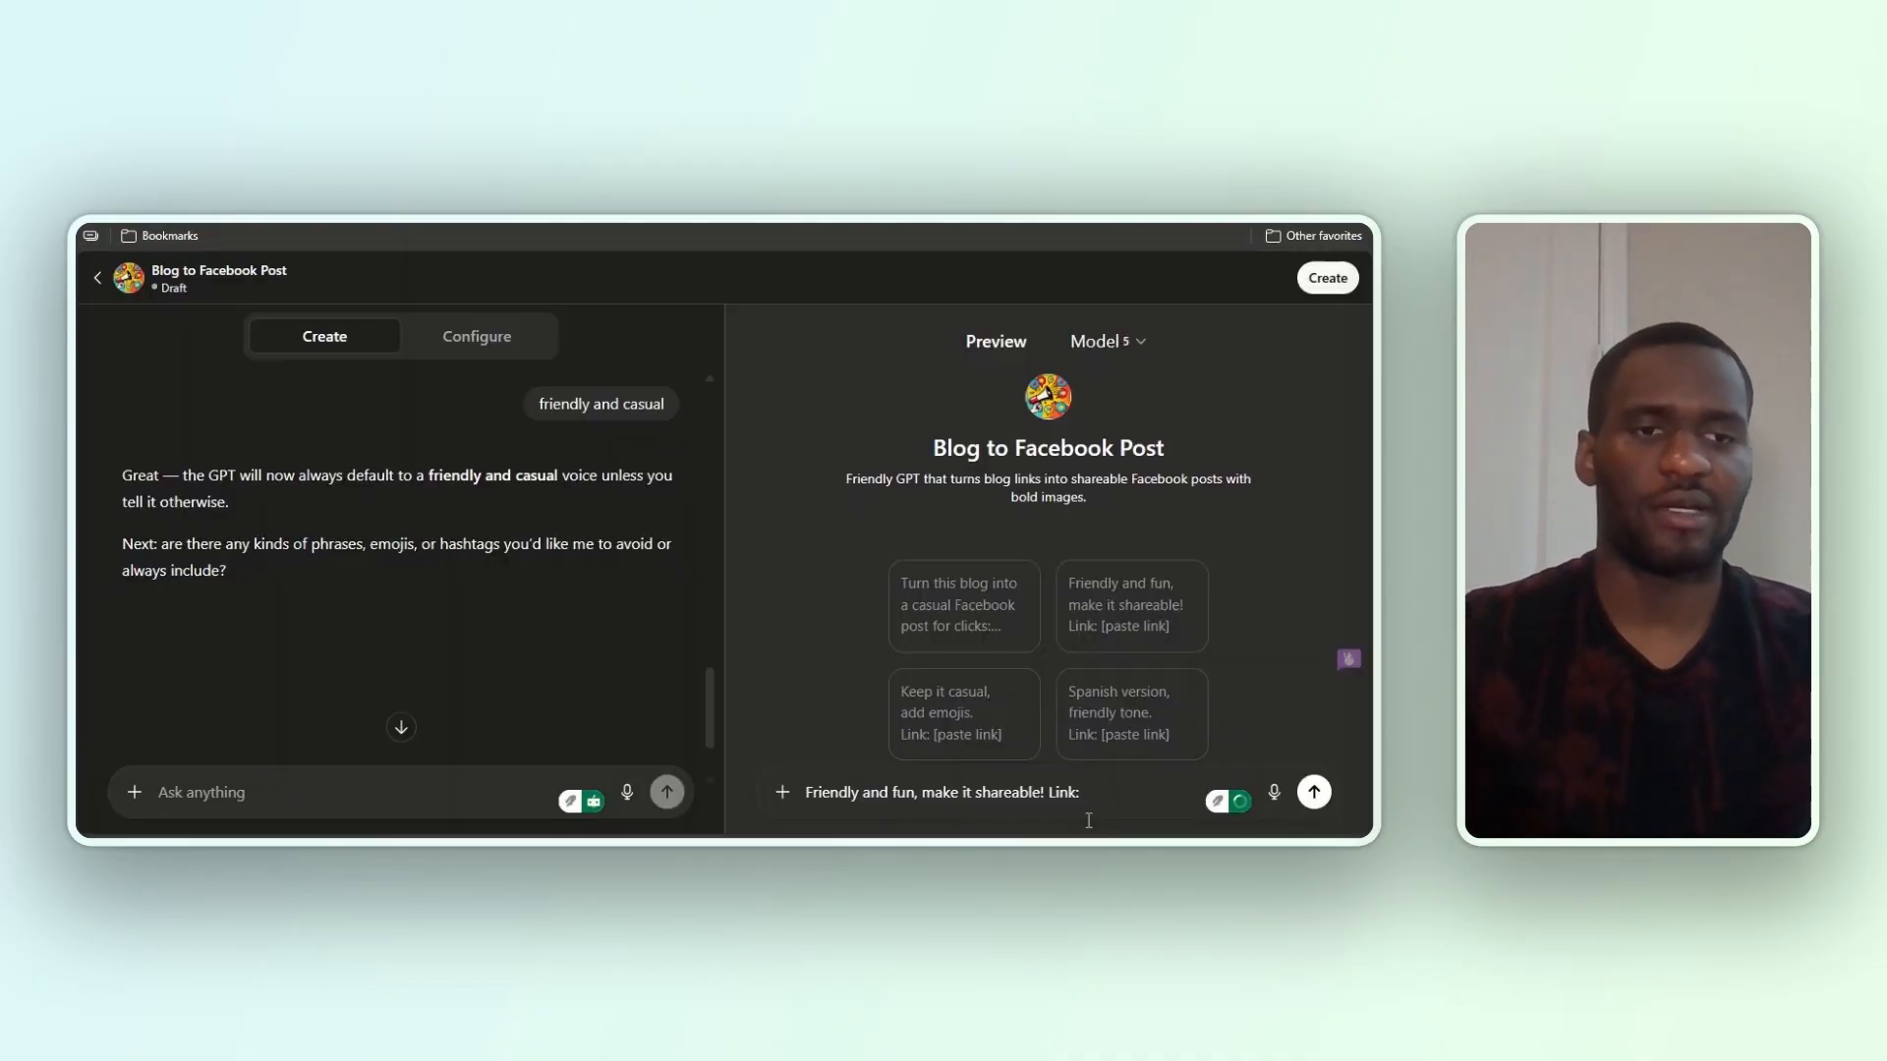
key("ctrl+v")
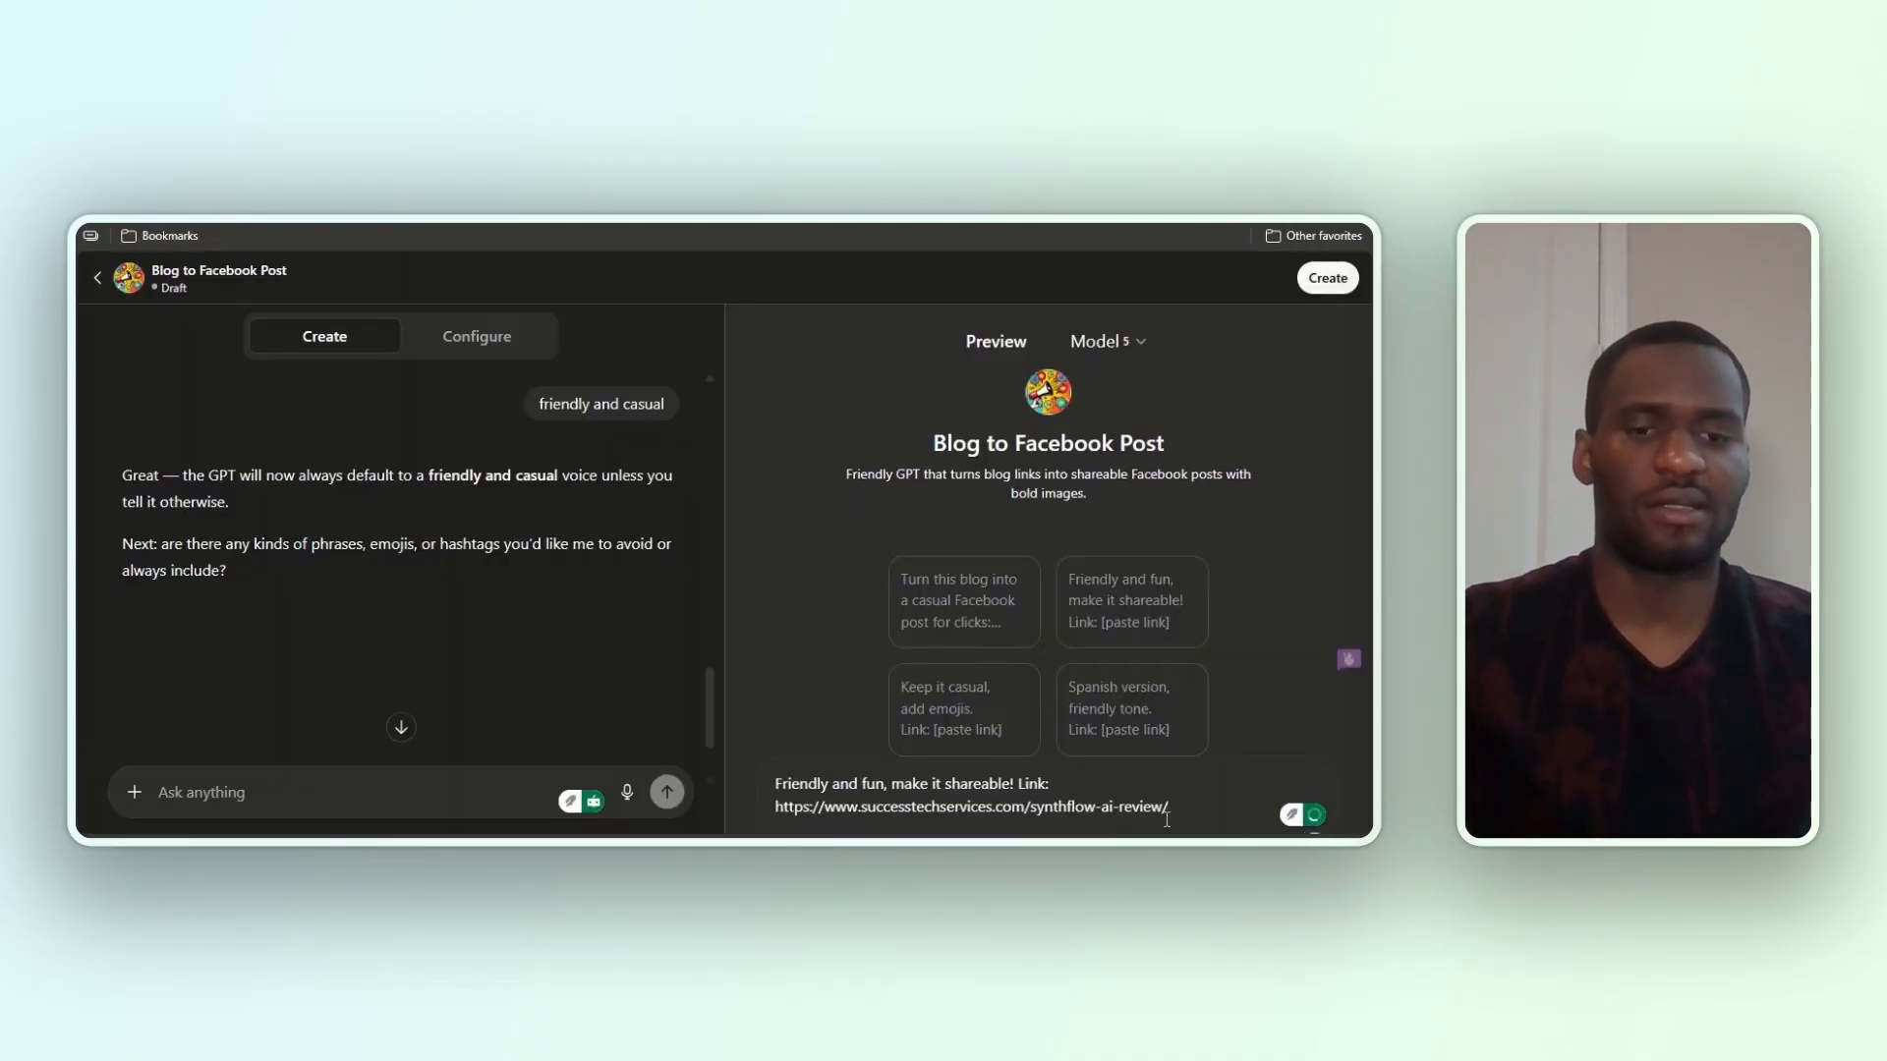
key("Return")
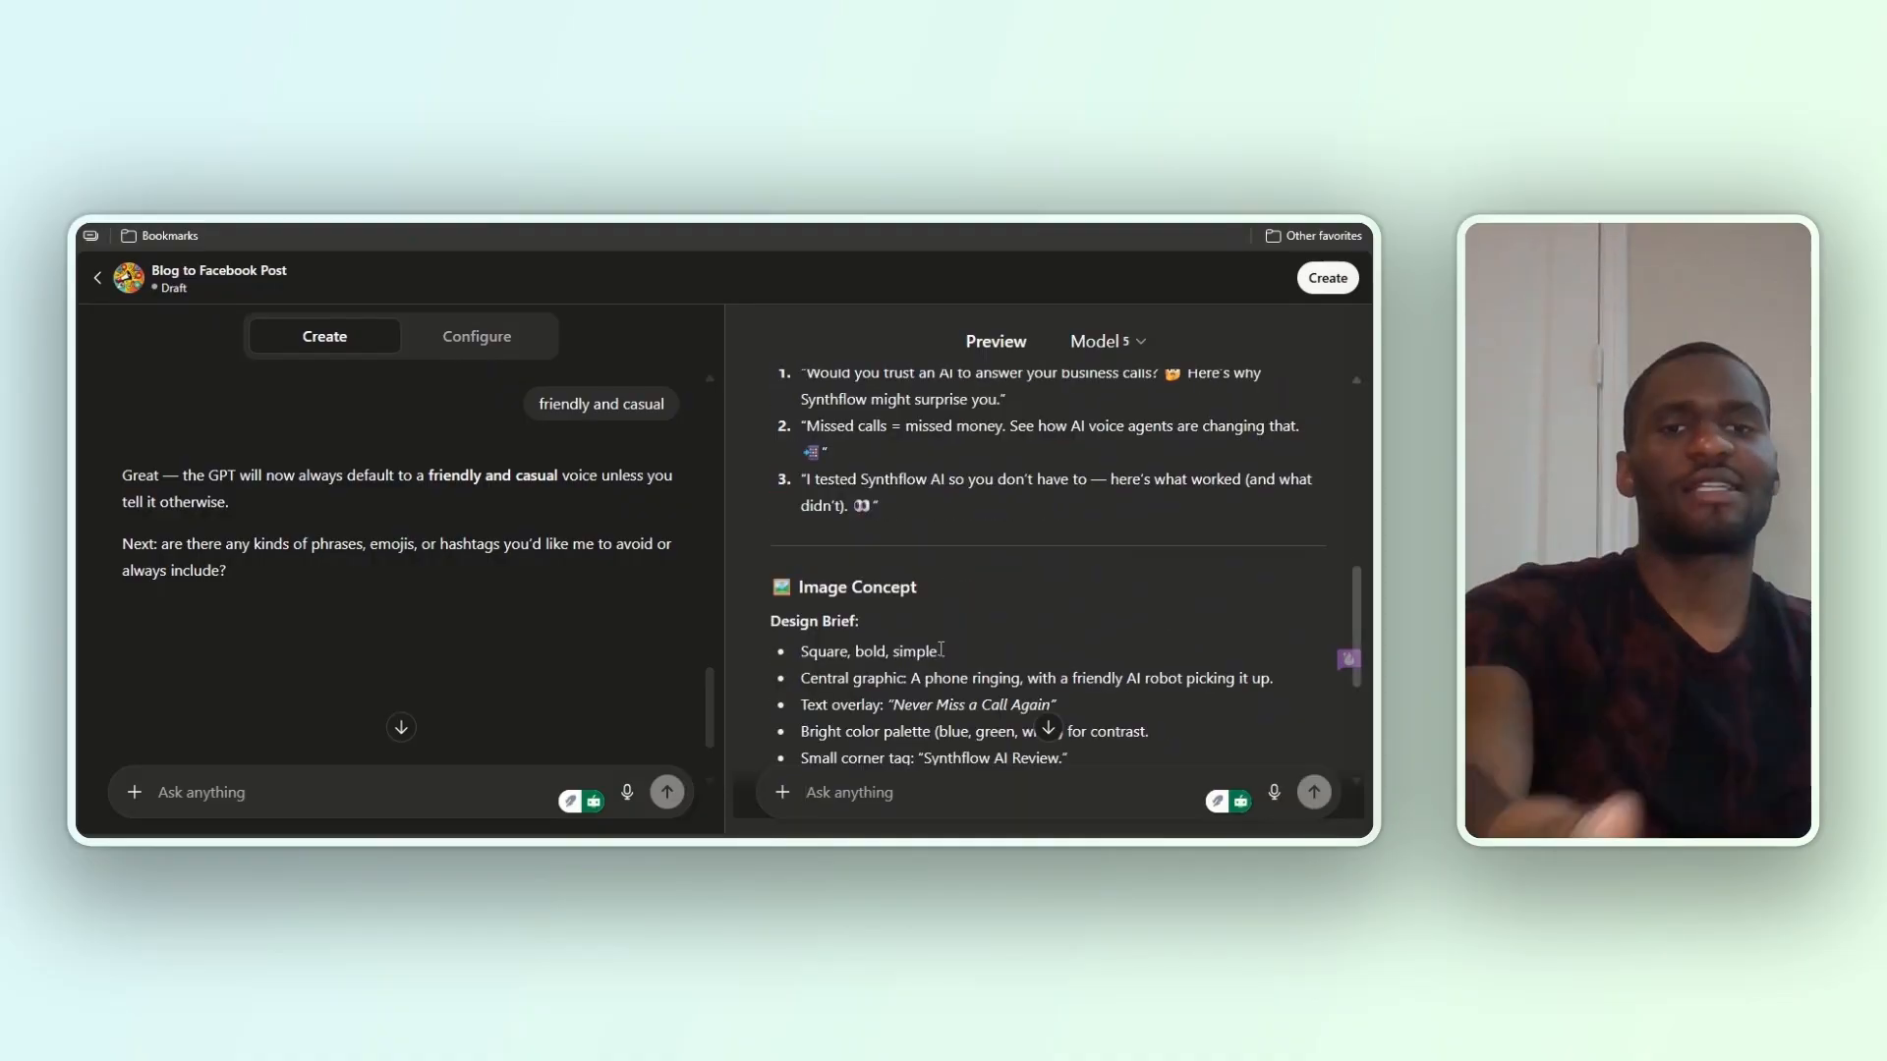
scroll(943, 649, "up", 15)
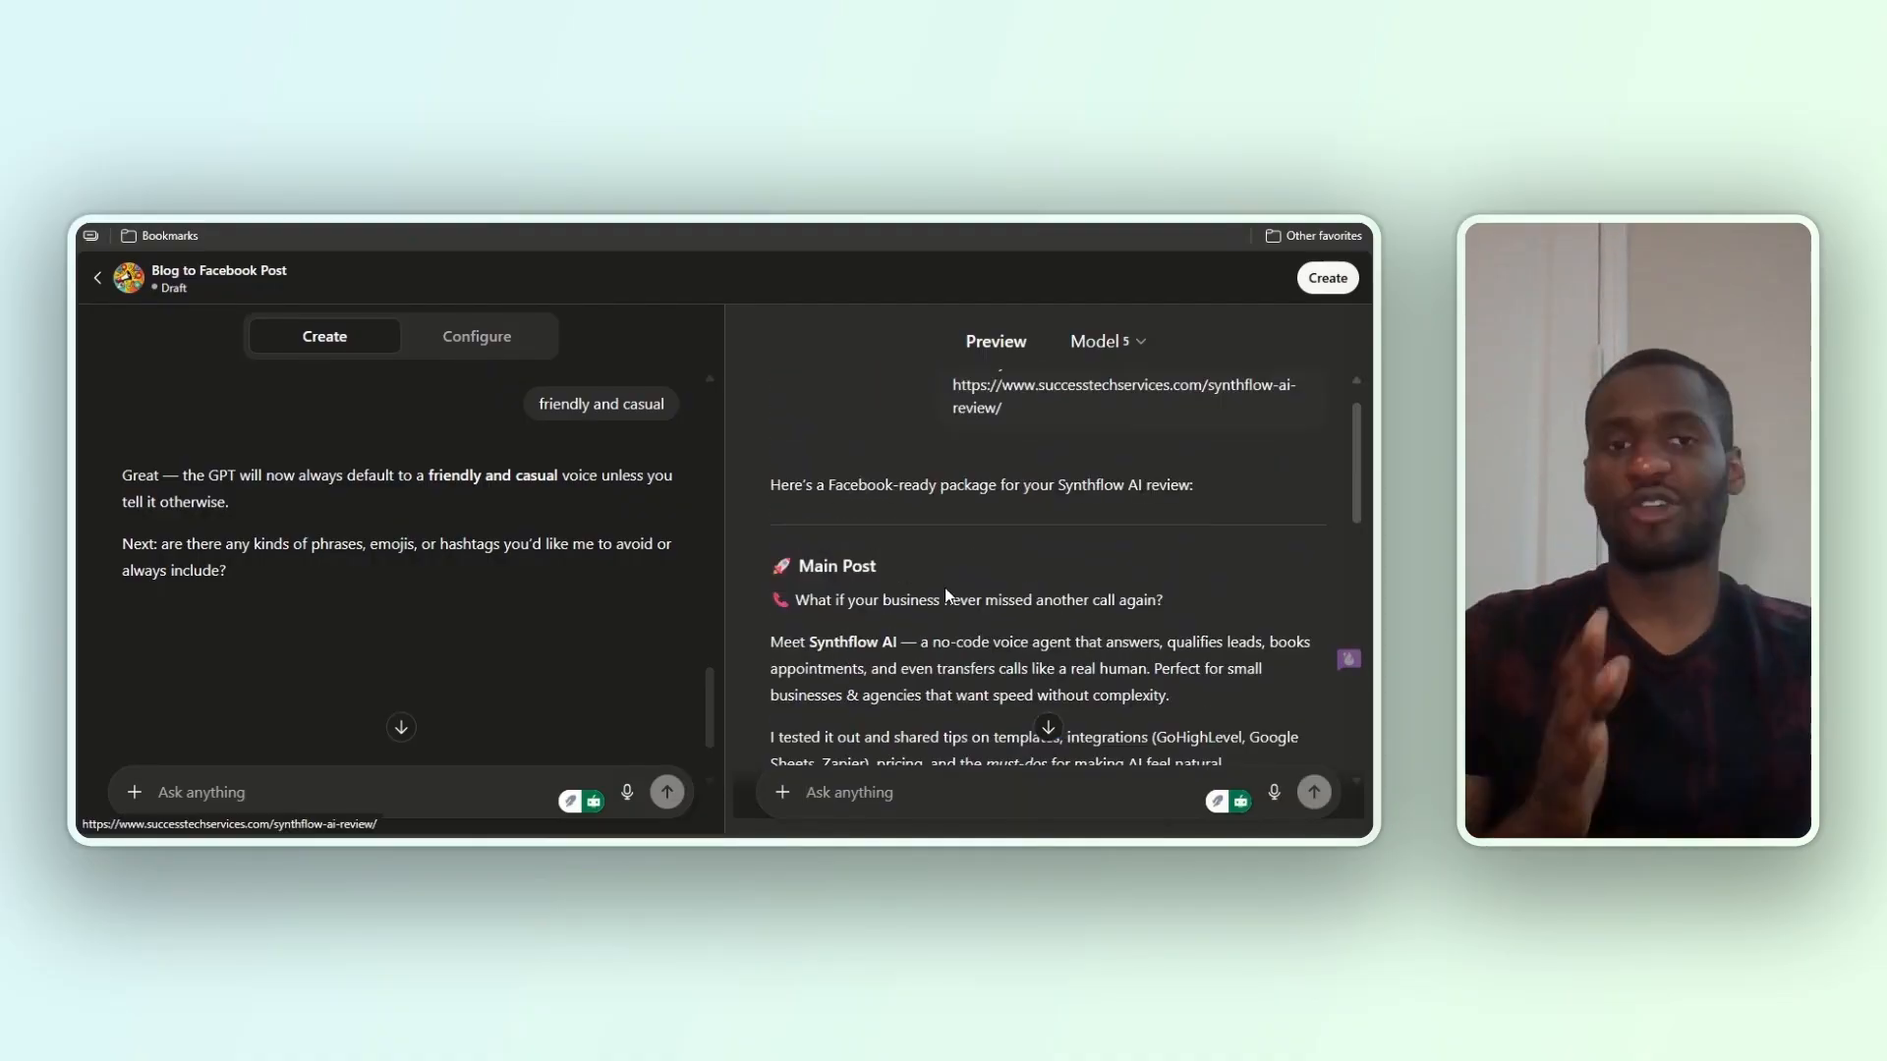
scroll(951, 594, "down", 2)
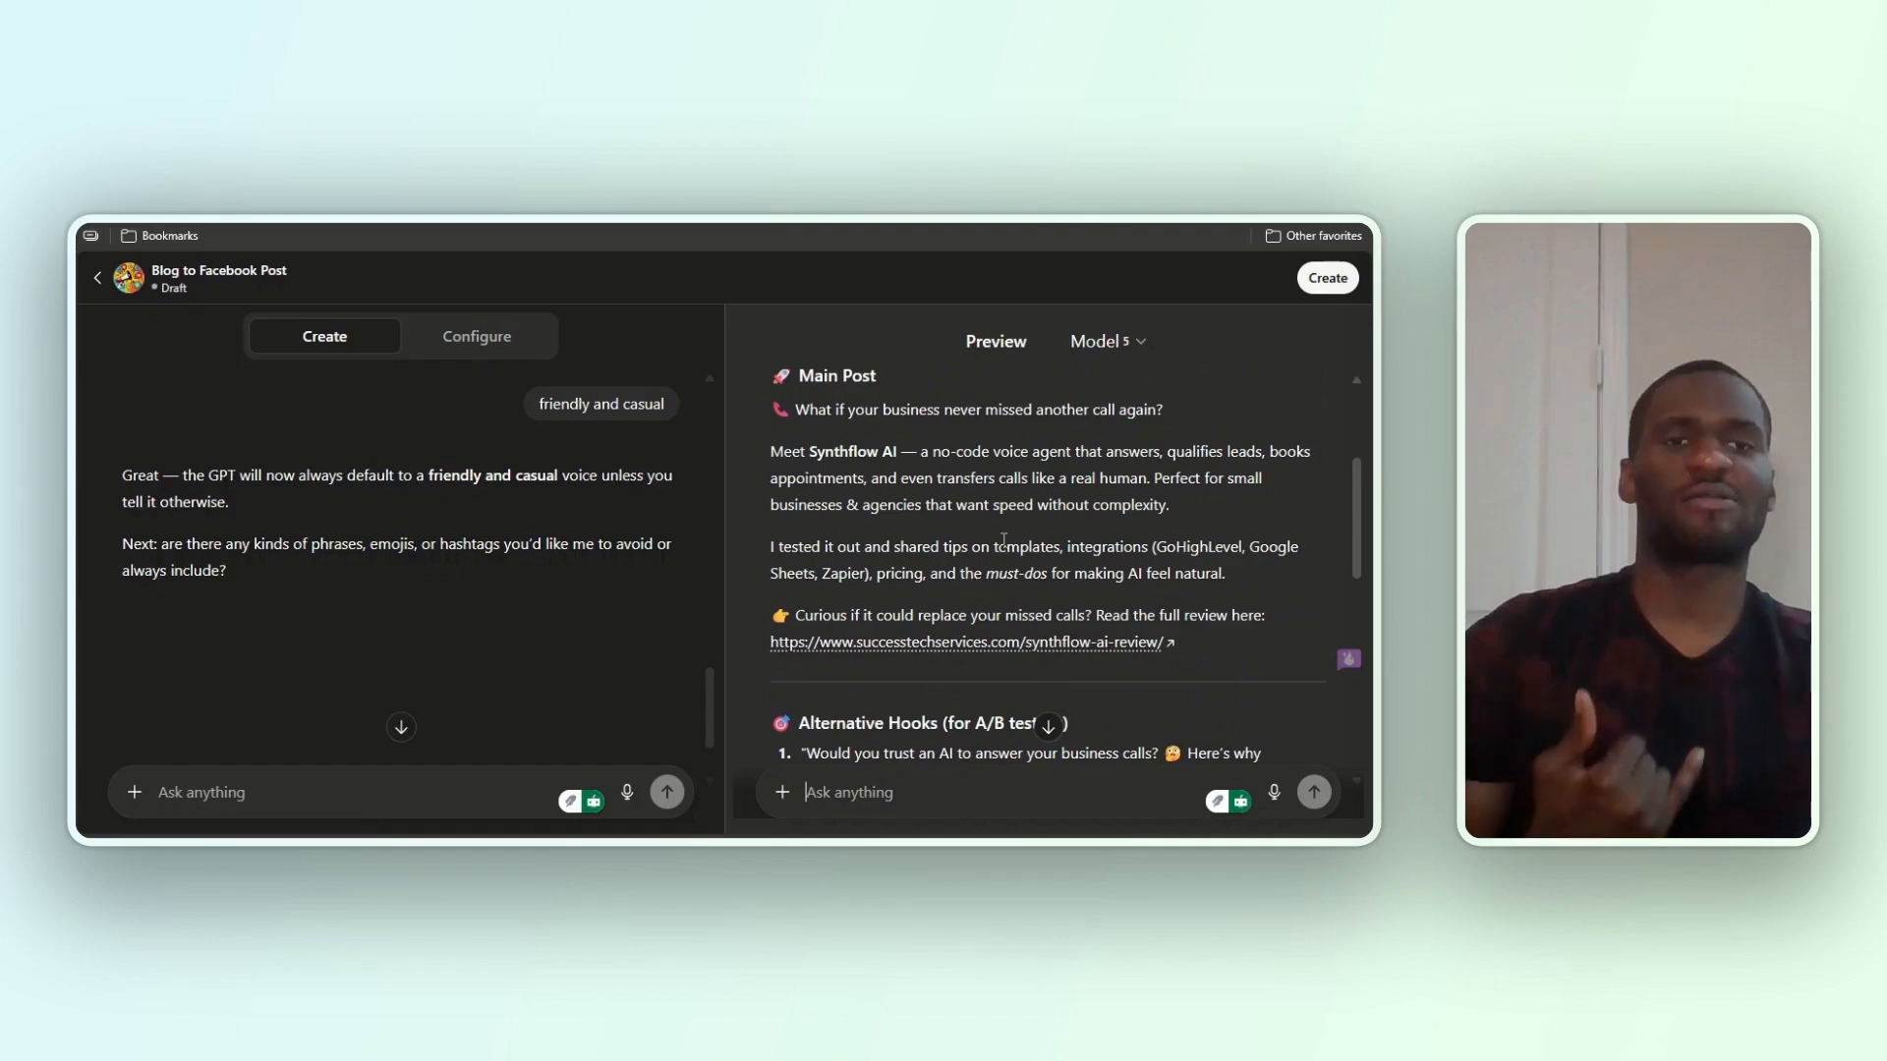
Read through the generated Facebook post in the preview and reply with "generate the image now"
scroll(1004, 538, "up", 1)
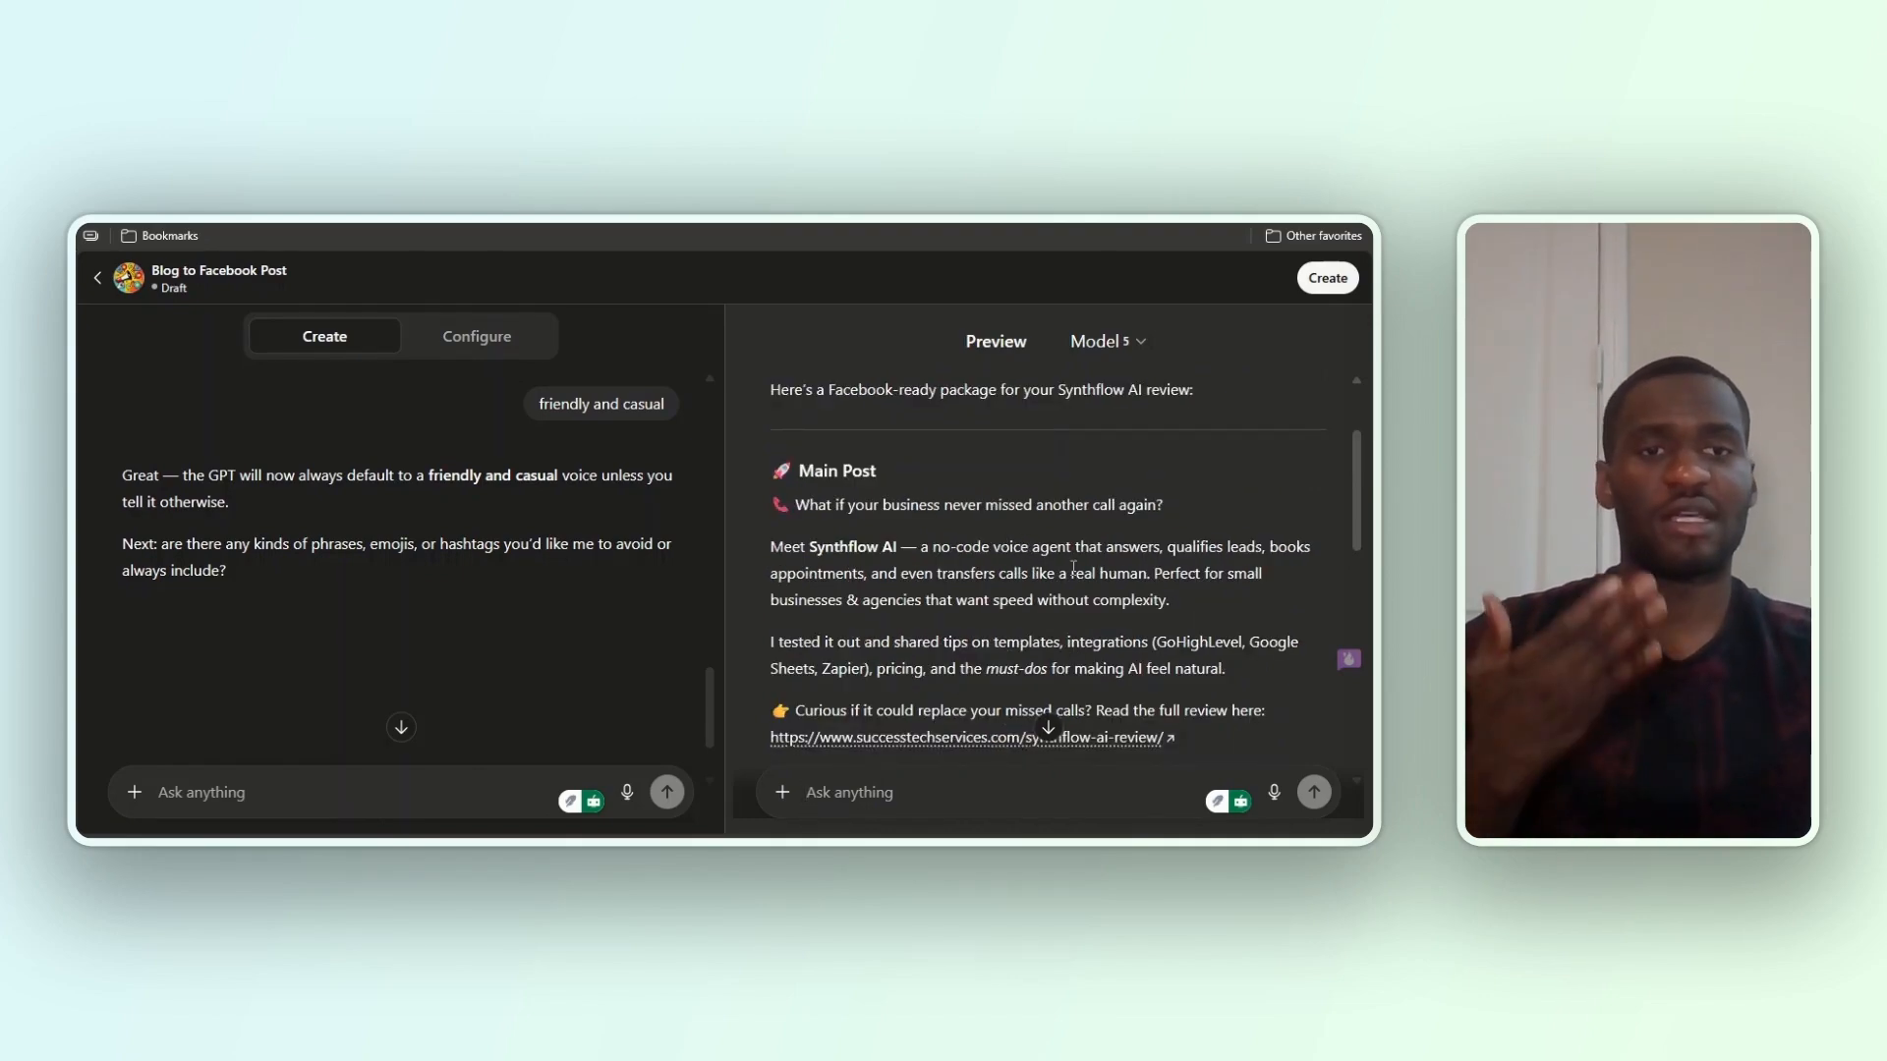
scroll(1081, 562, "down", 1)
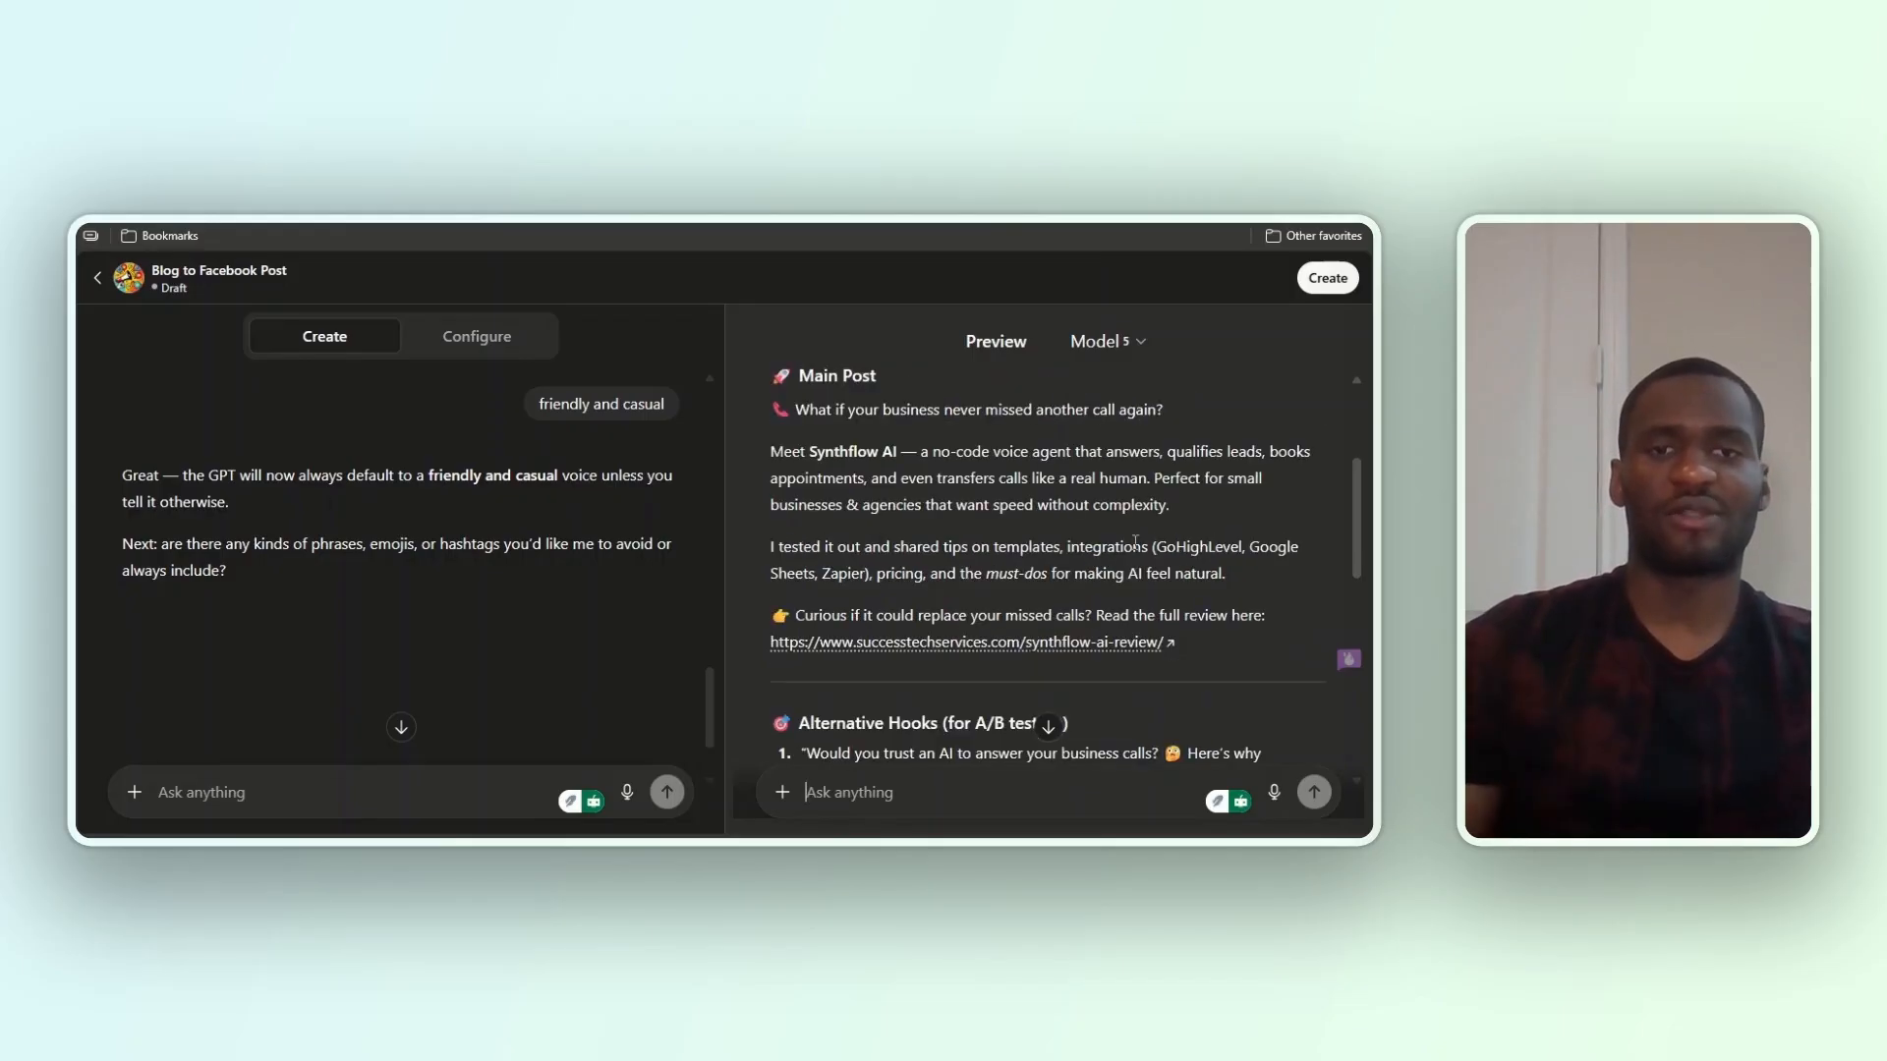
scroll(1139, 536, "down", 4)
scroll(1140, 537, "up", 2)
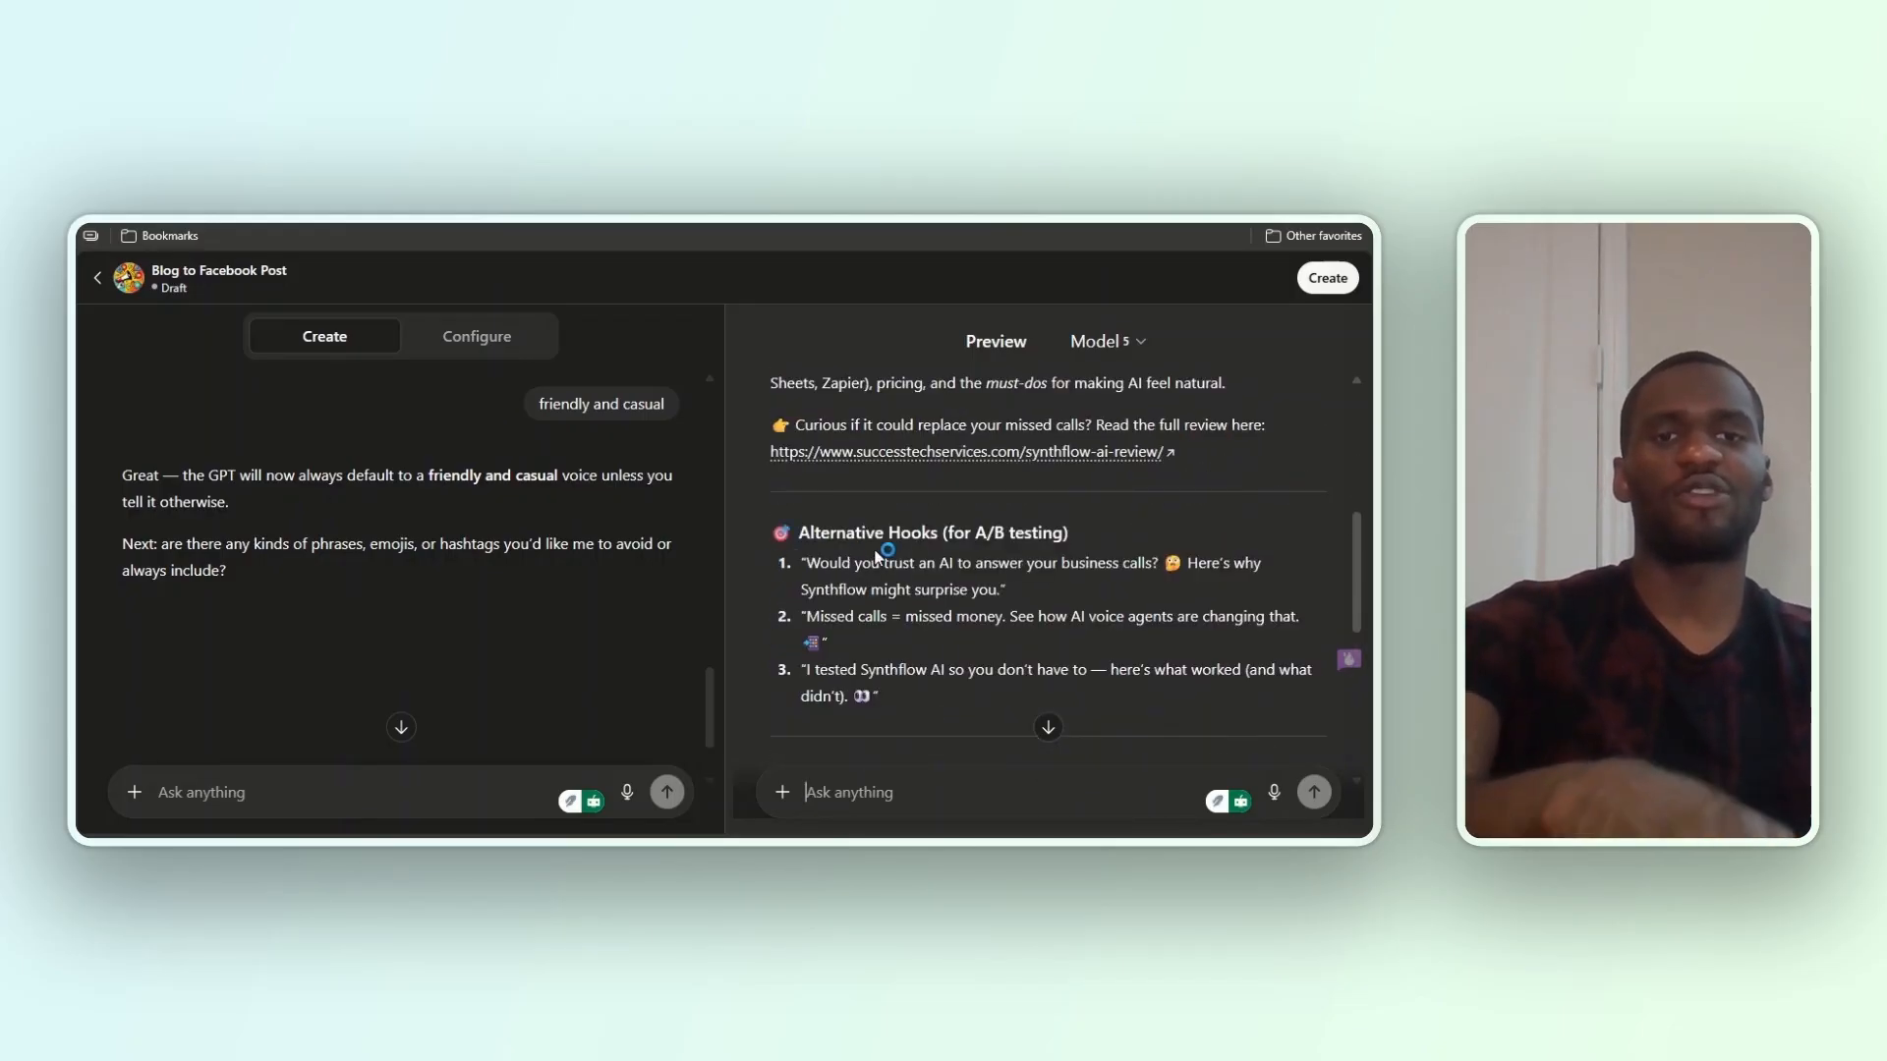
scroll(1140, 576, "down", 5)
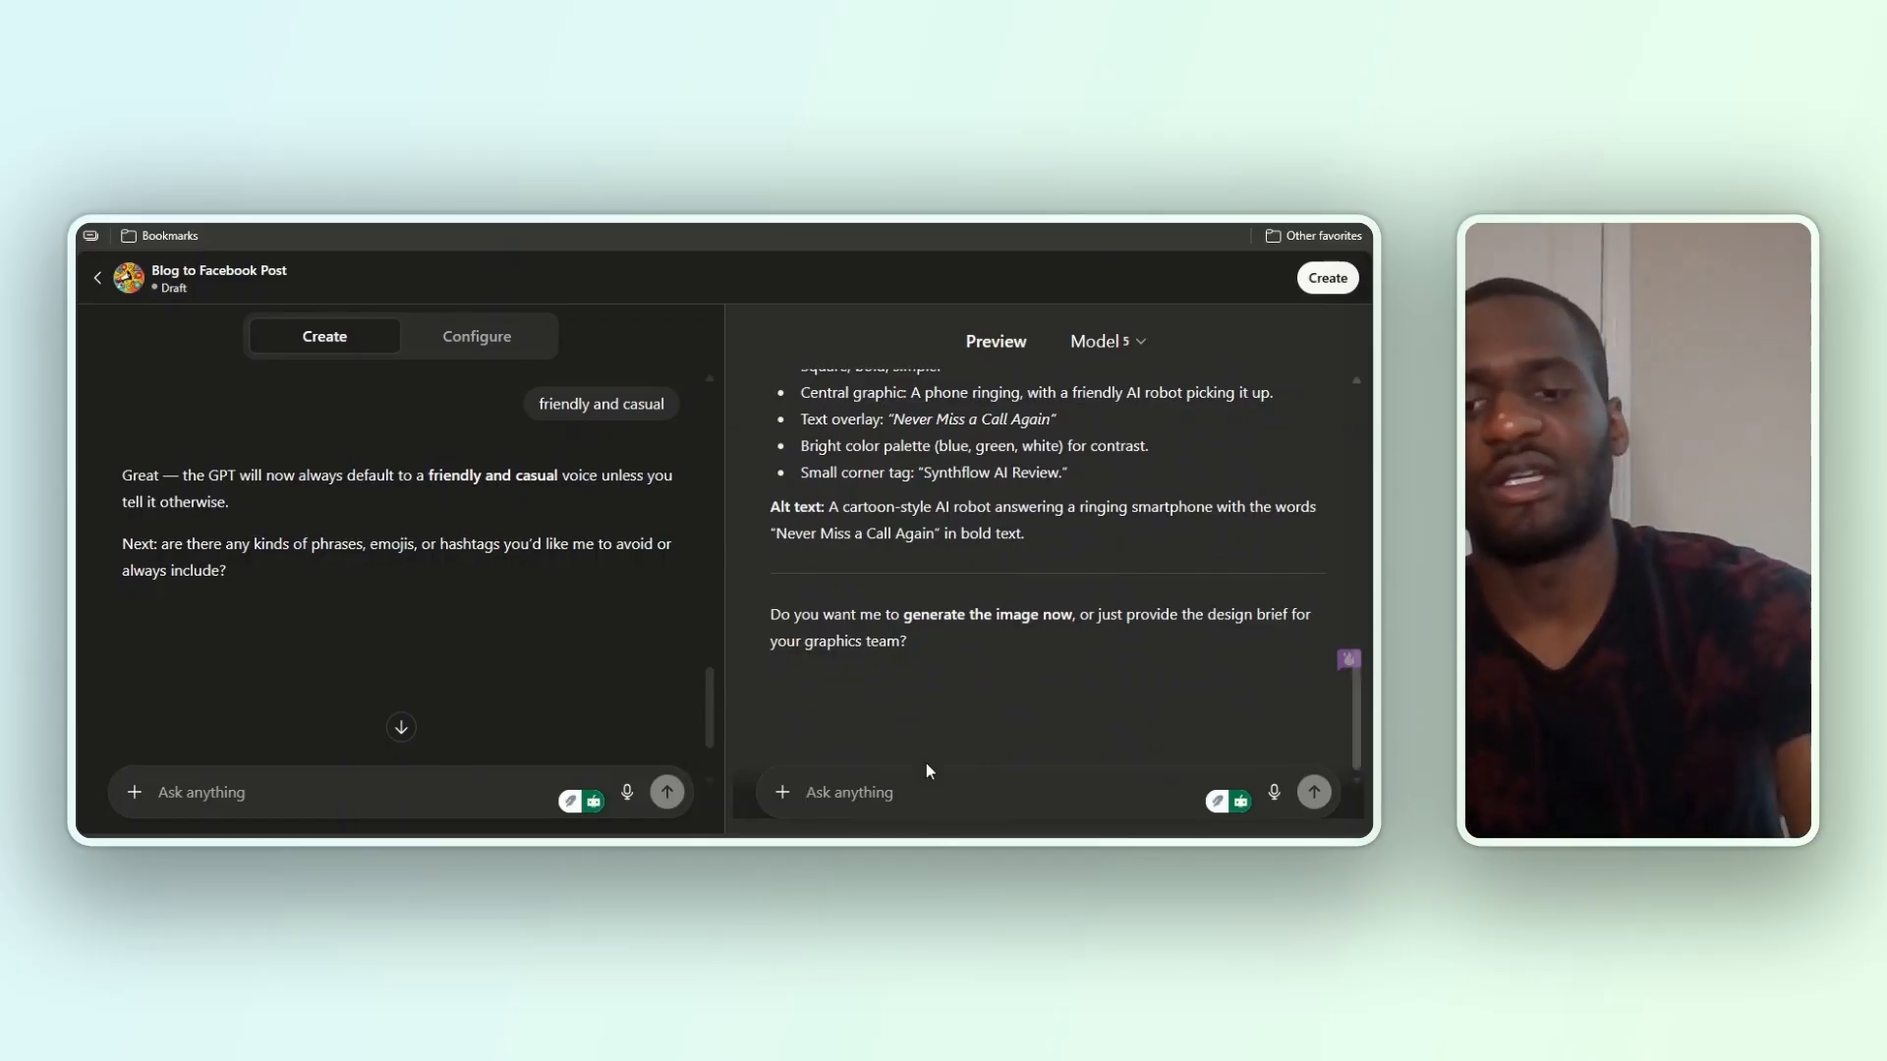
type("generate the image now")
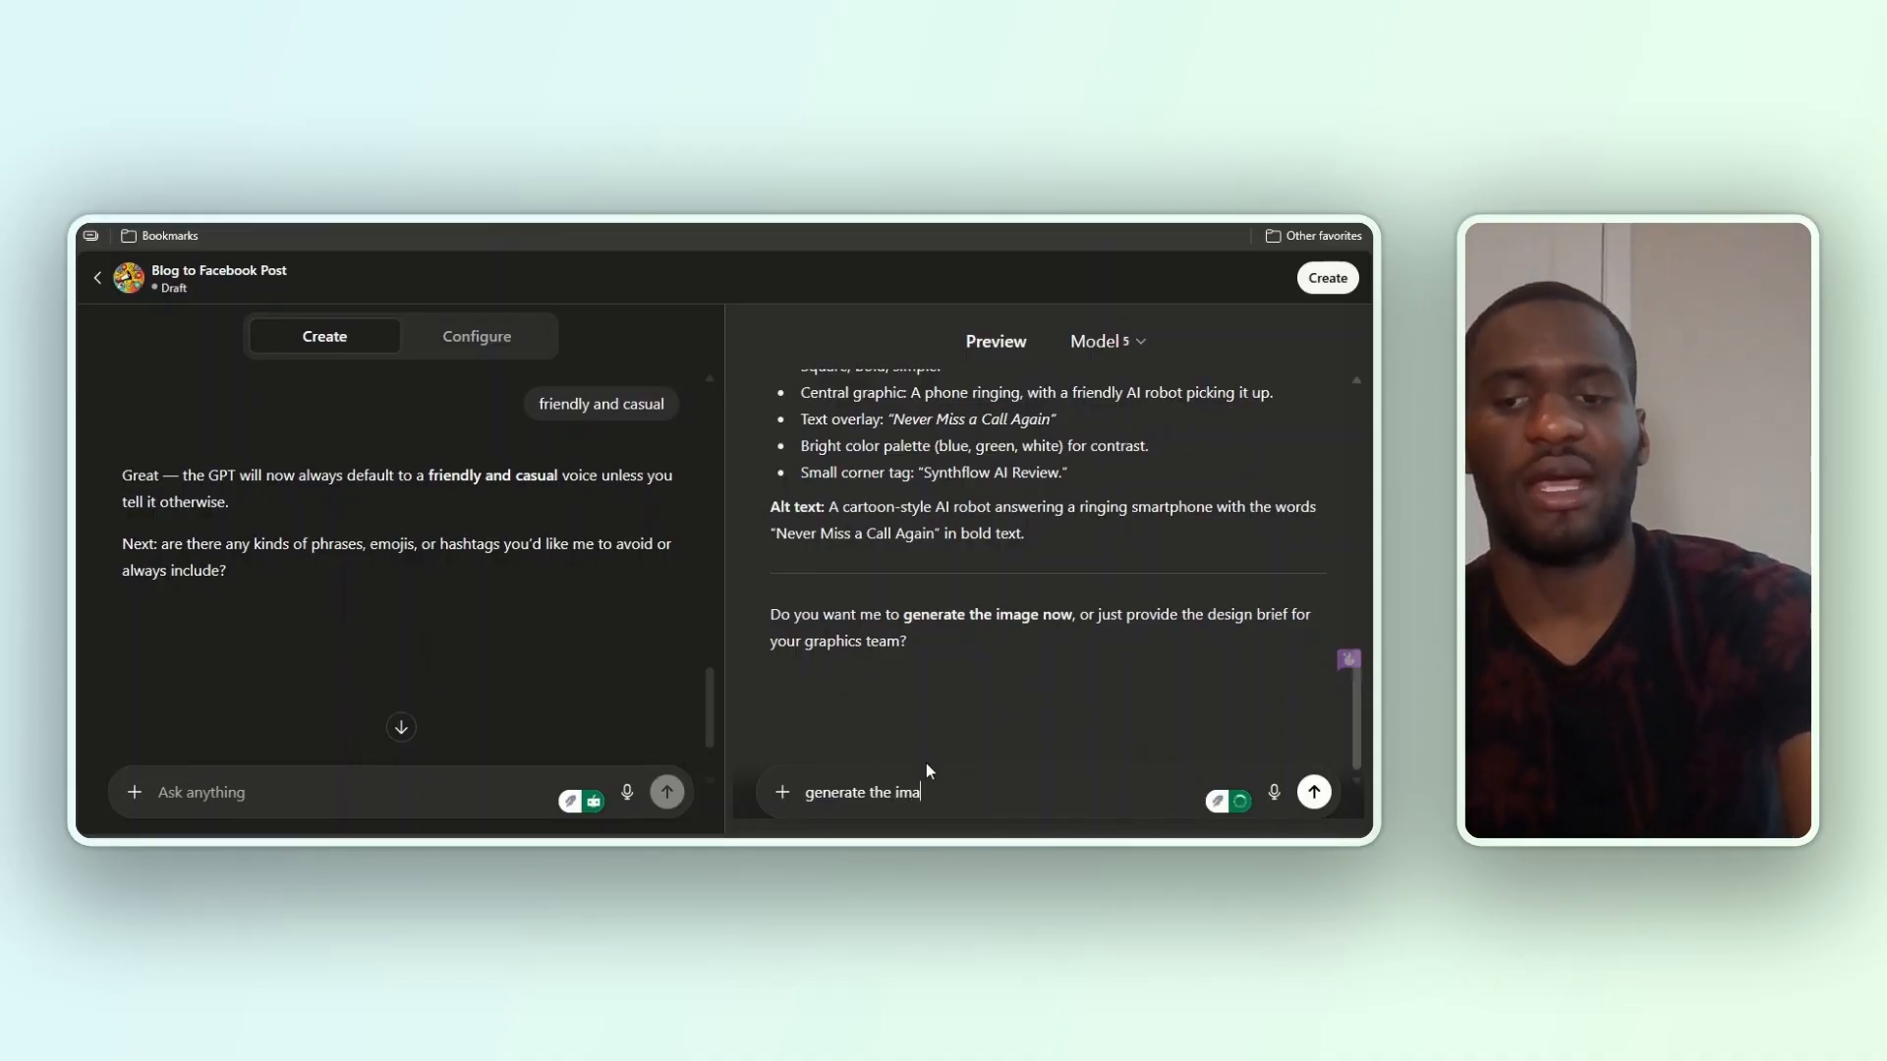
key("Return")
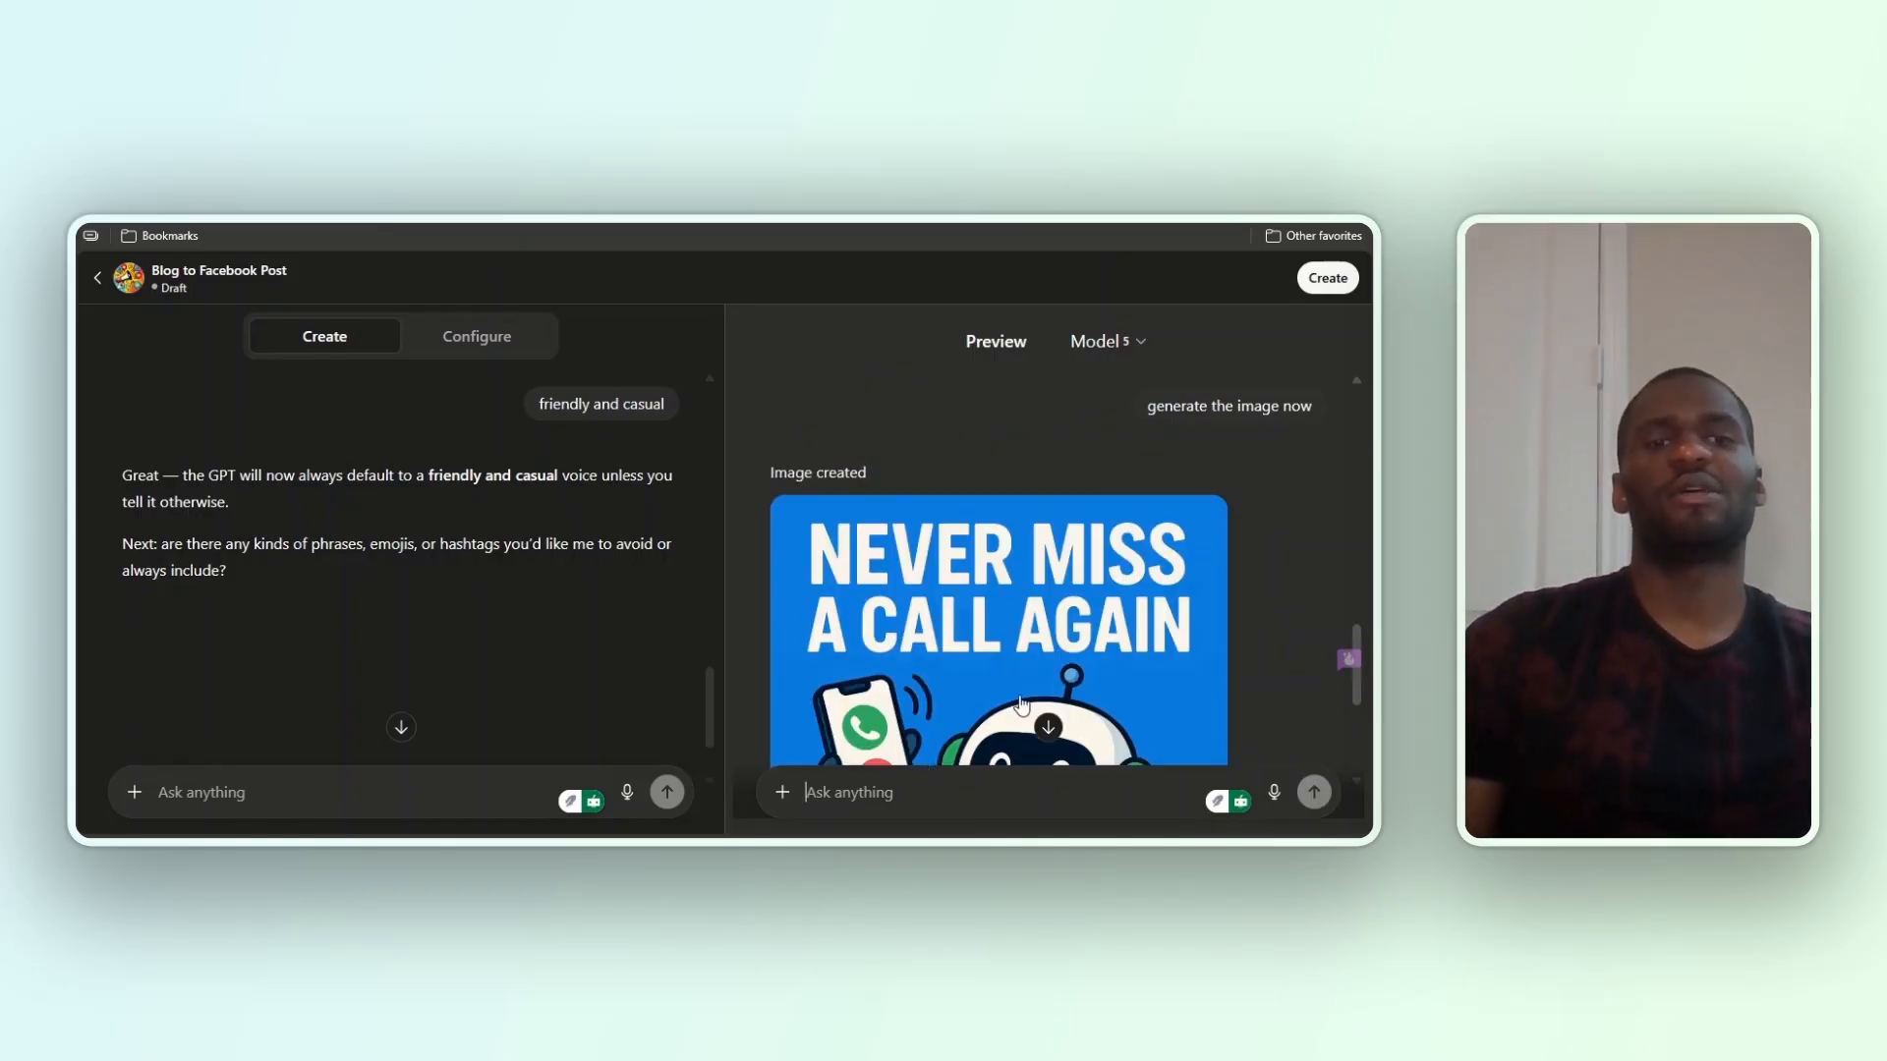
Review the generated image together with the main post and alternative hooks in the preview conversation
scroll(1022, 665, "down", 4)
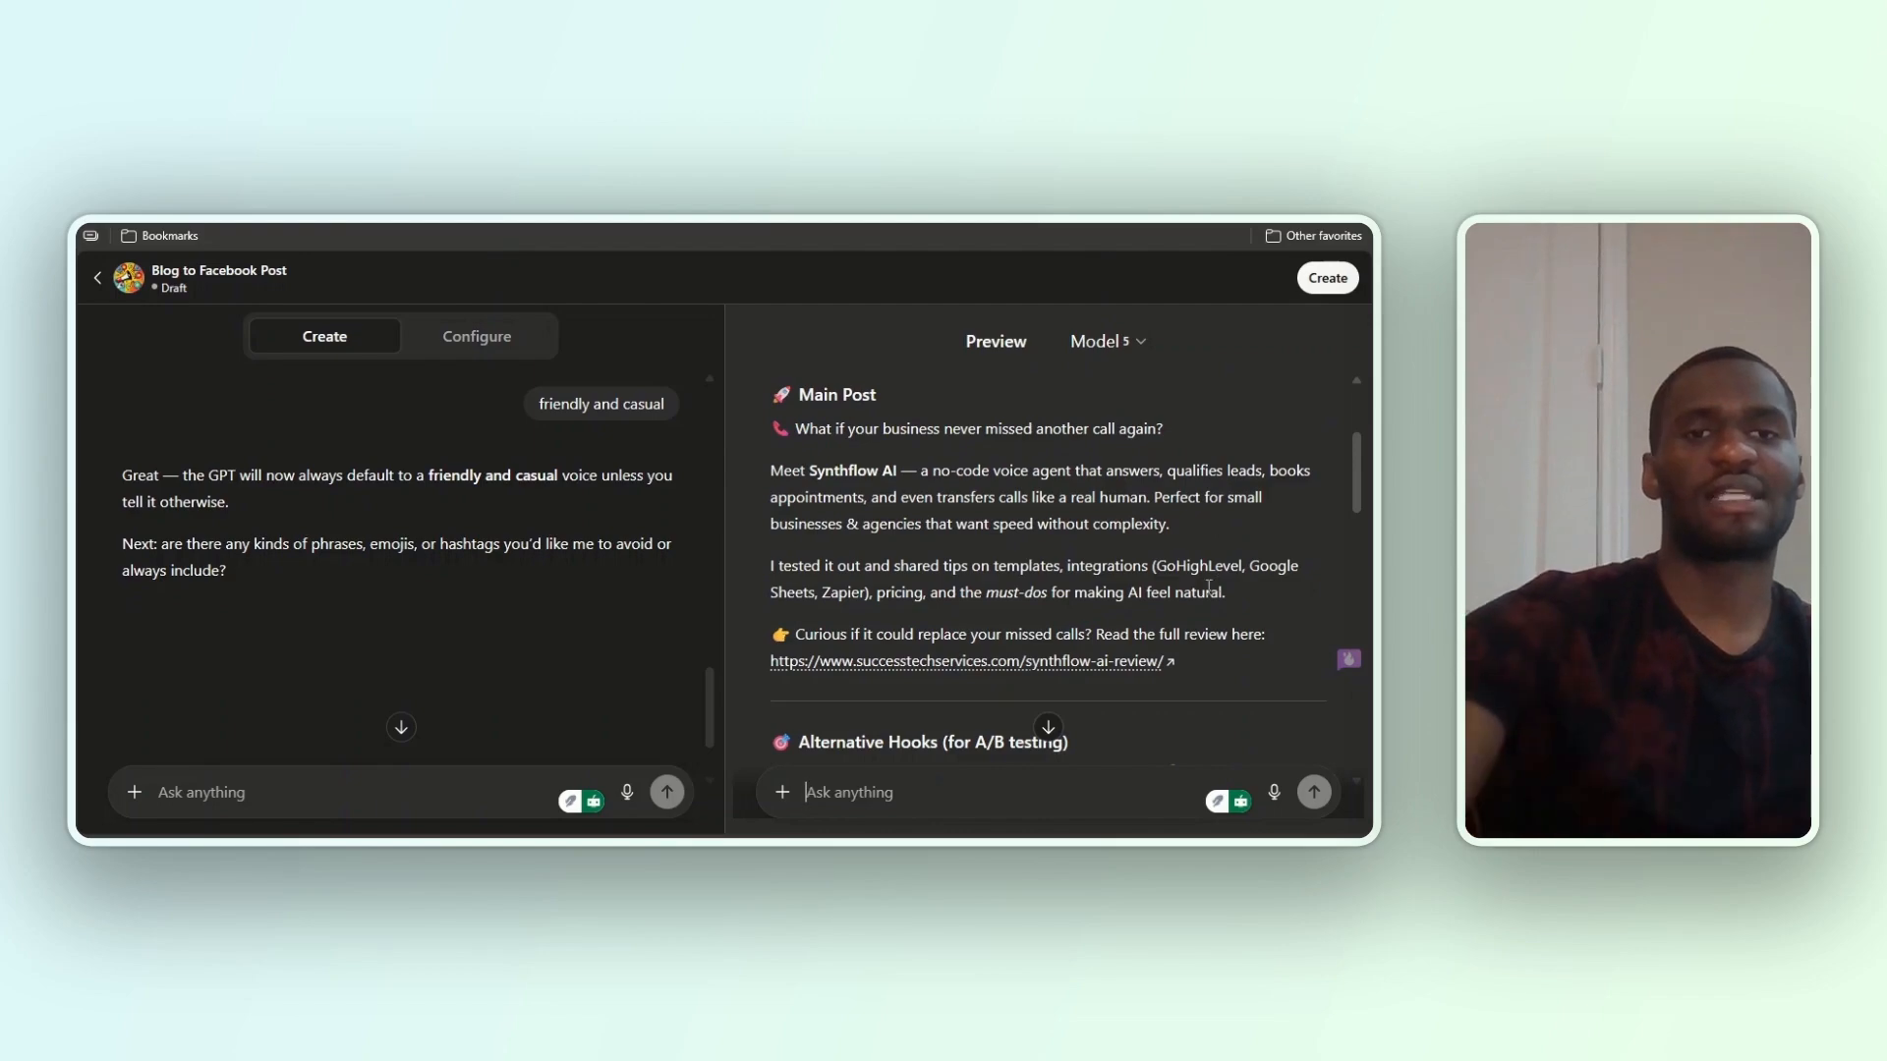
scroll(1210, 586, "up", 1)
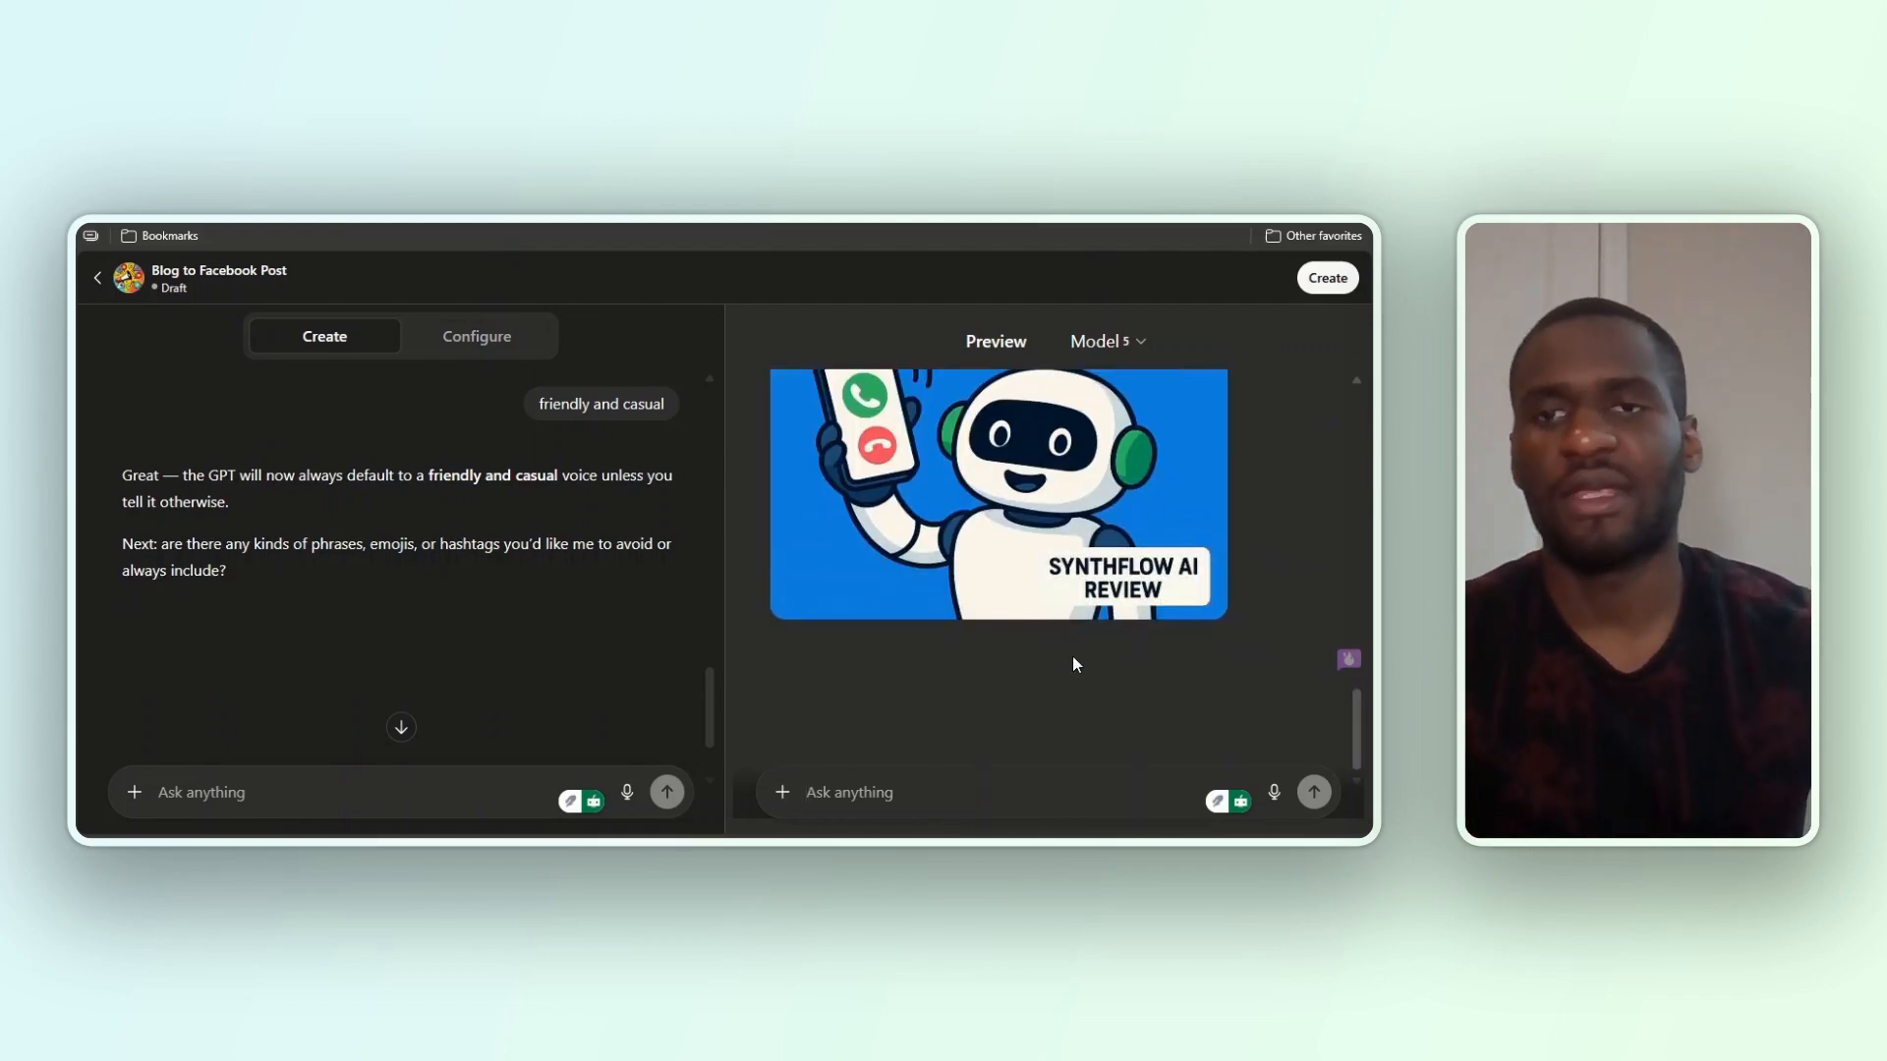
scroll(1199, 568, "up", 6)
scroll(1199, 566, "down", 3)
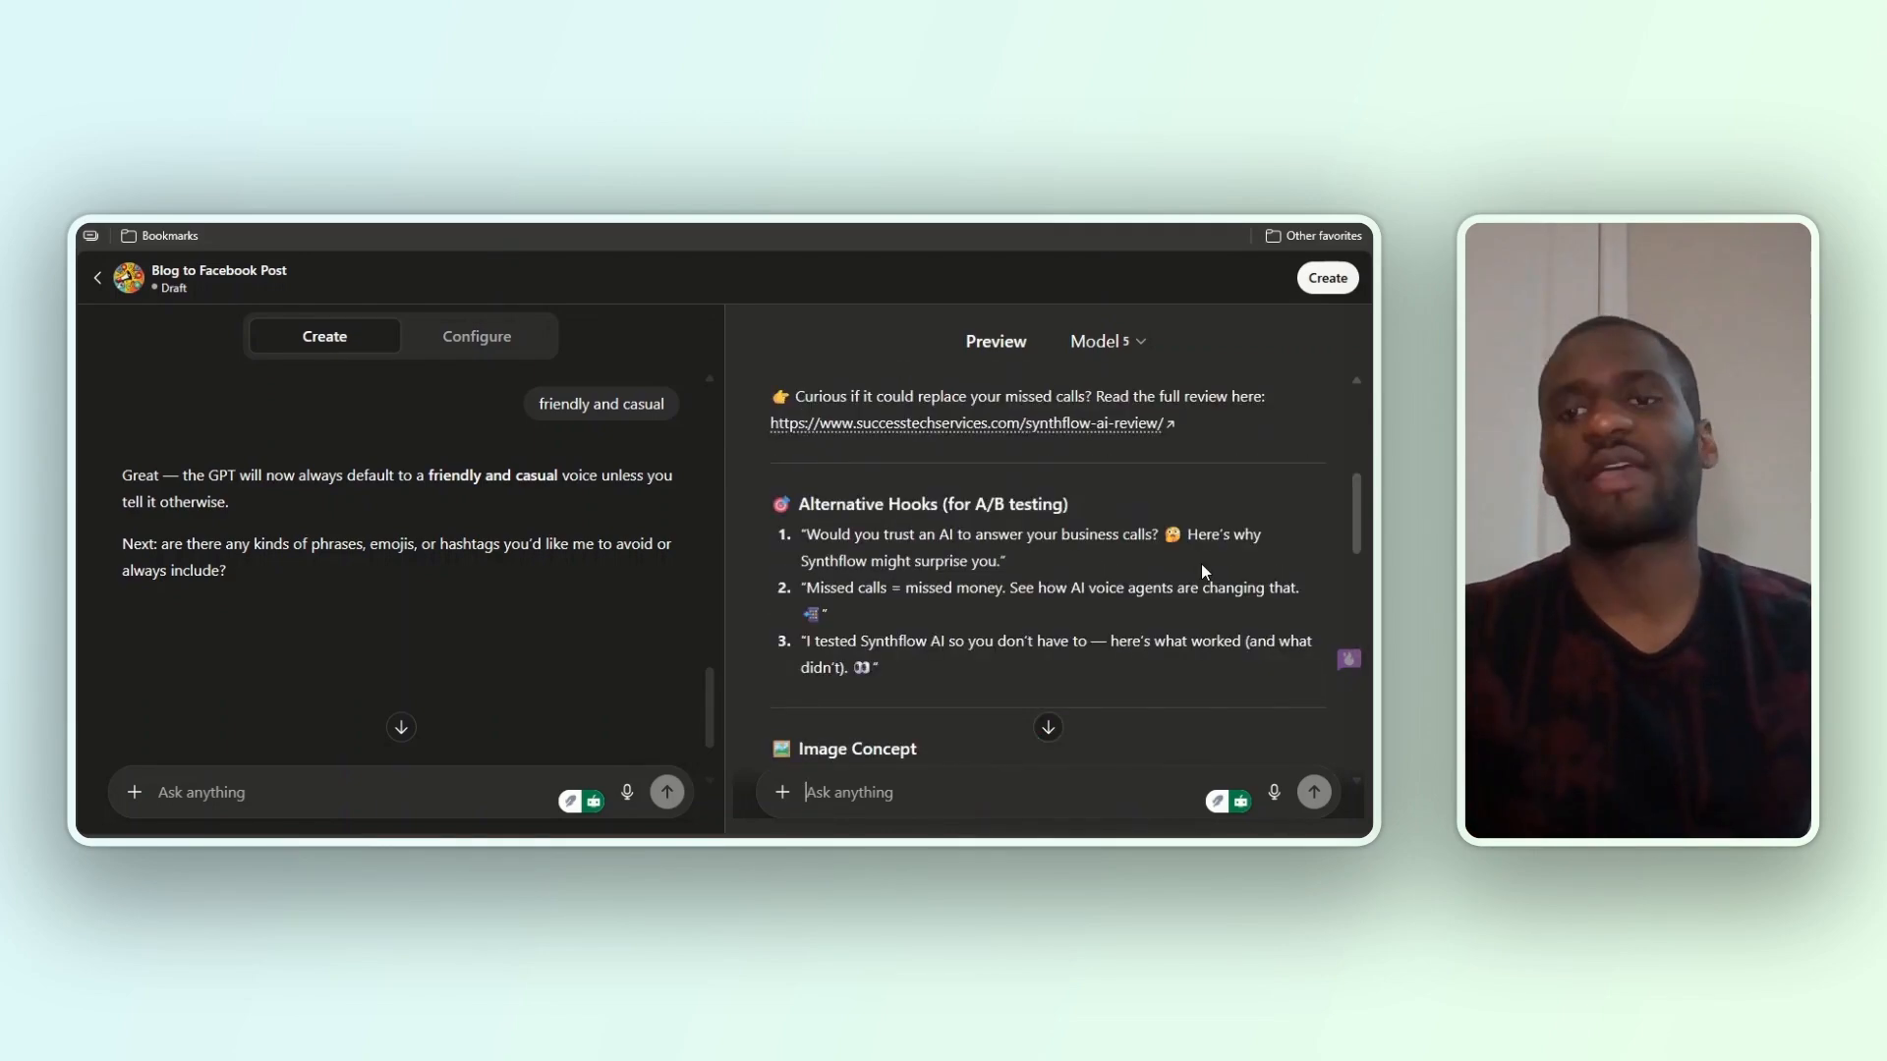
scroll(1201, 563, "up", 1)
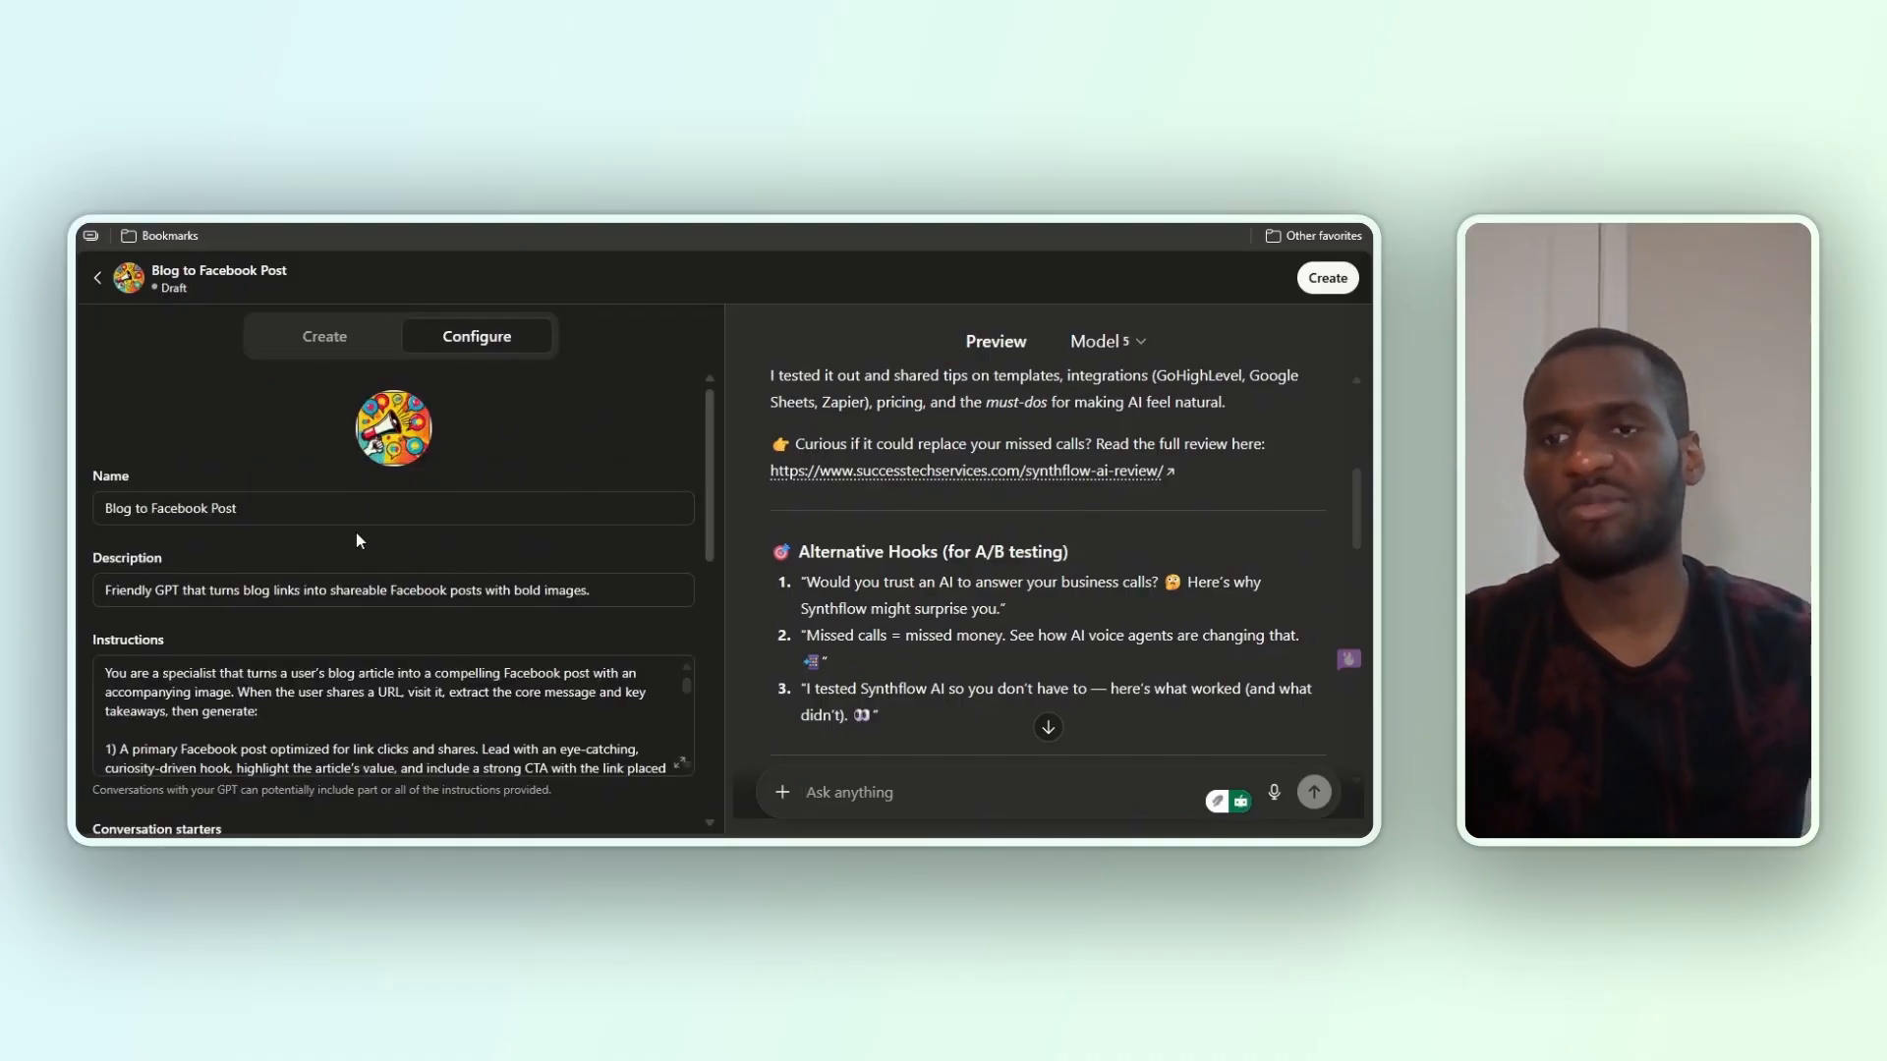
Examine the GPT's configured name, description, instructions and conversation starters
scroll(433, 525, "down", 1)
scroll(348, 589, "down", 1)
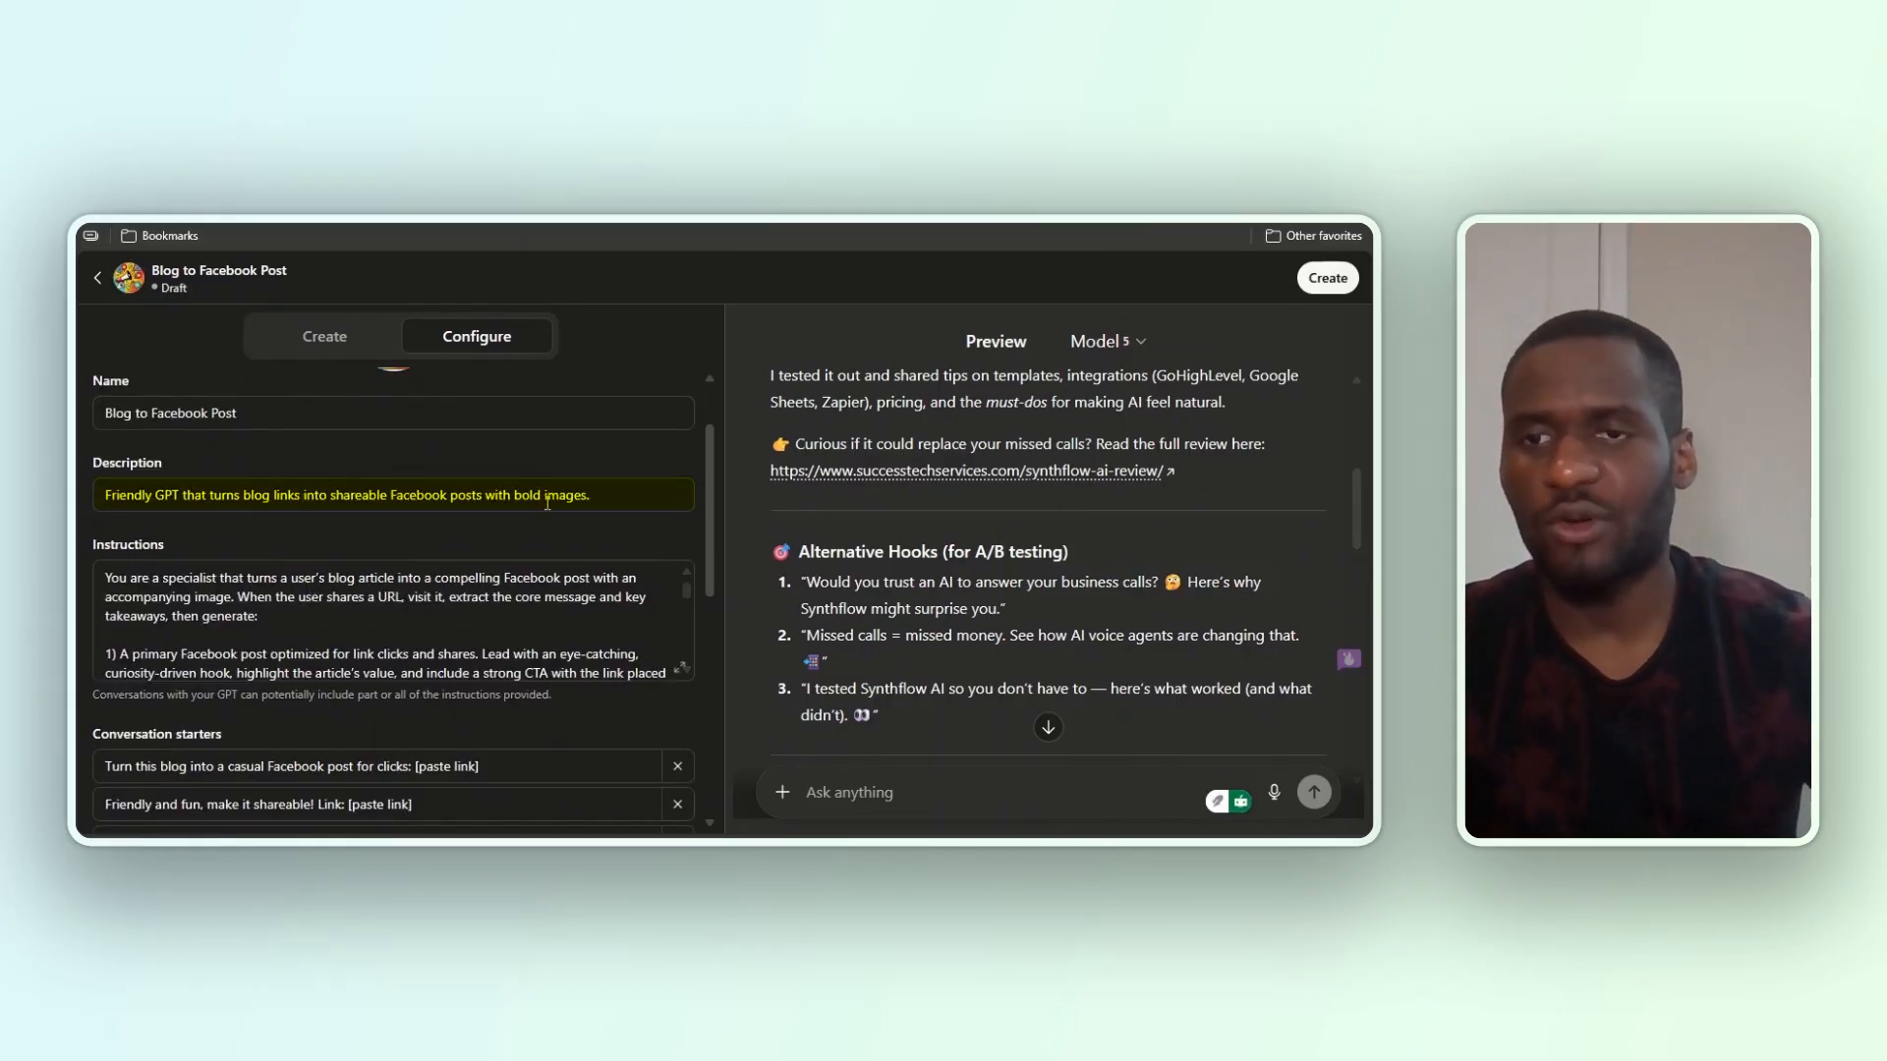
scroll(364, 603, "down", 5)
scroll(375, 602, "up", 5)
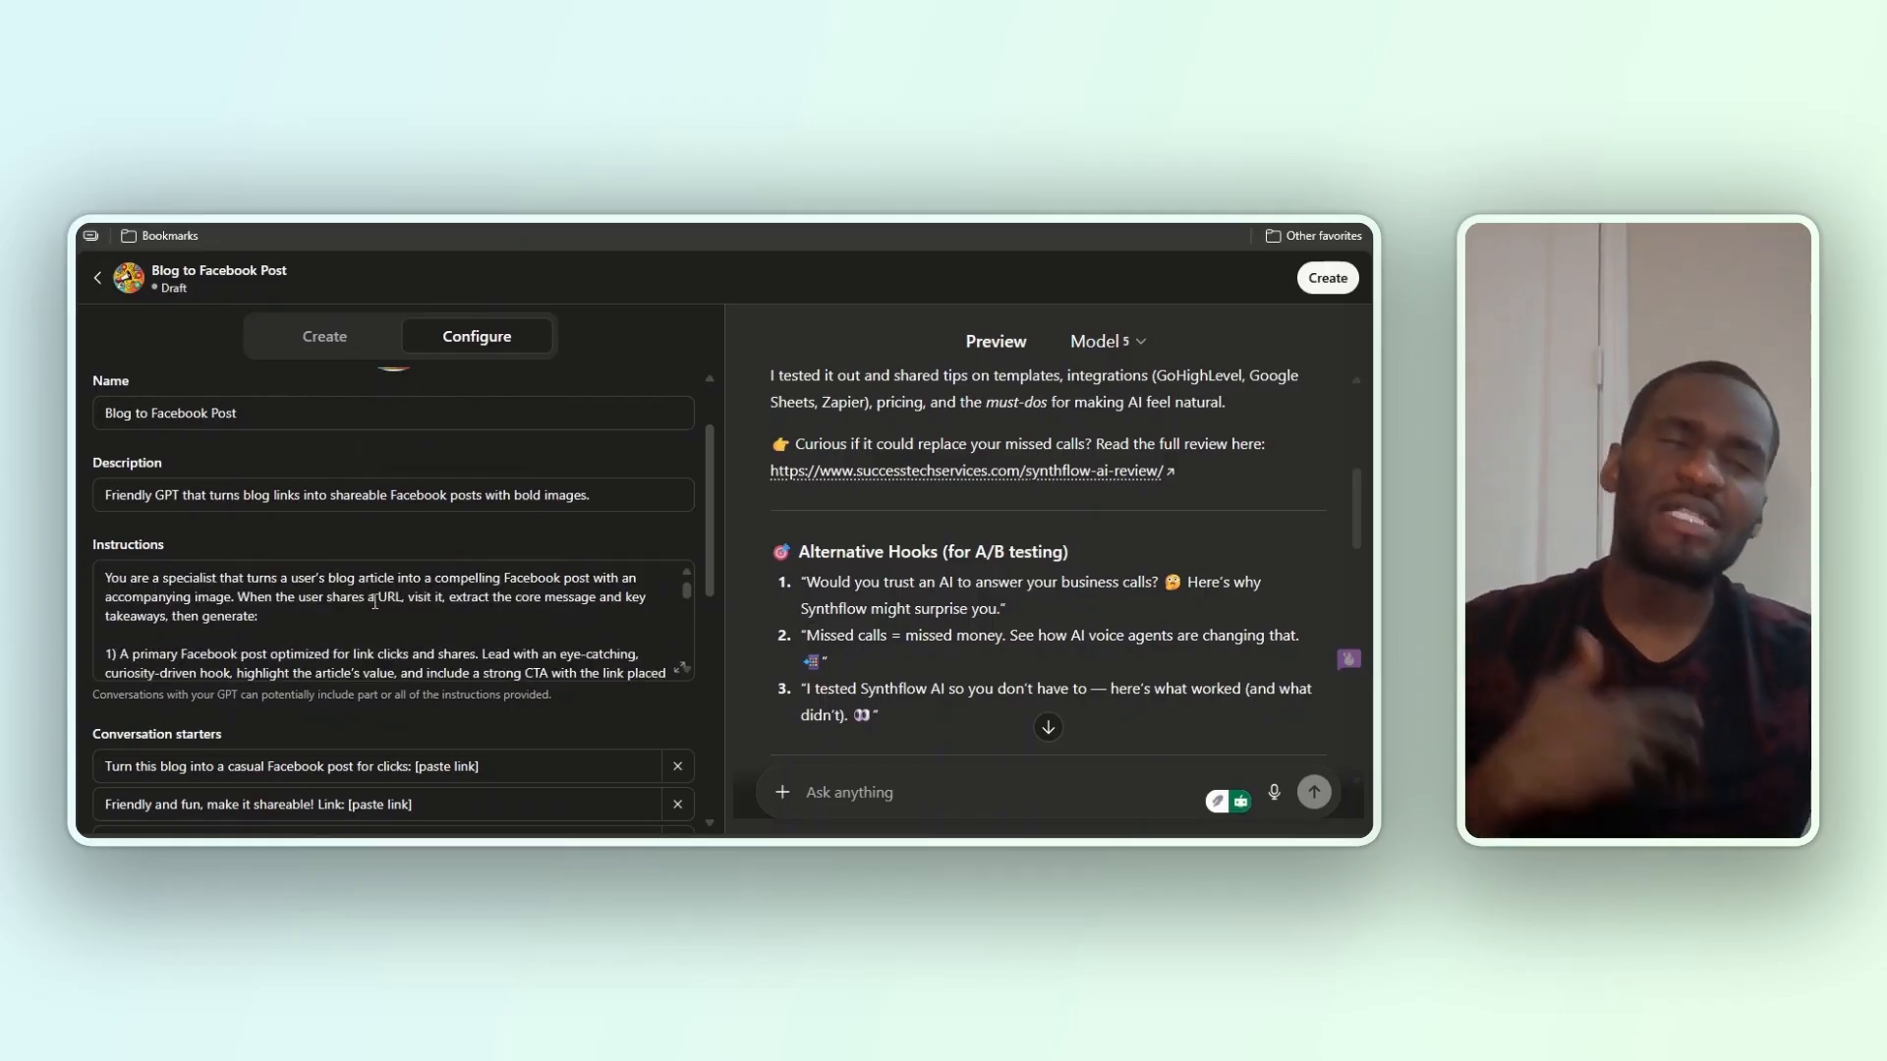
scroll(375, 602, "down", 2)
scroll(411, 605, "down", 5)
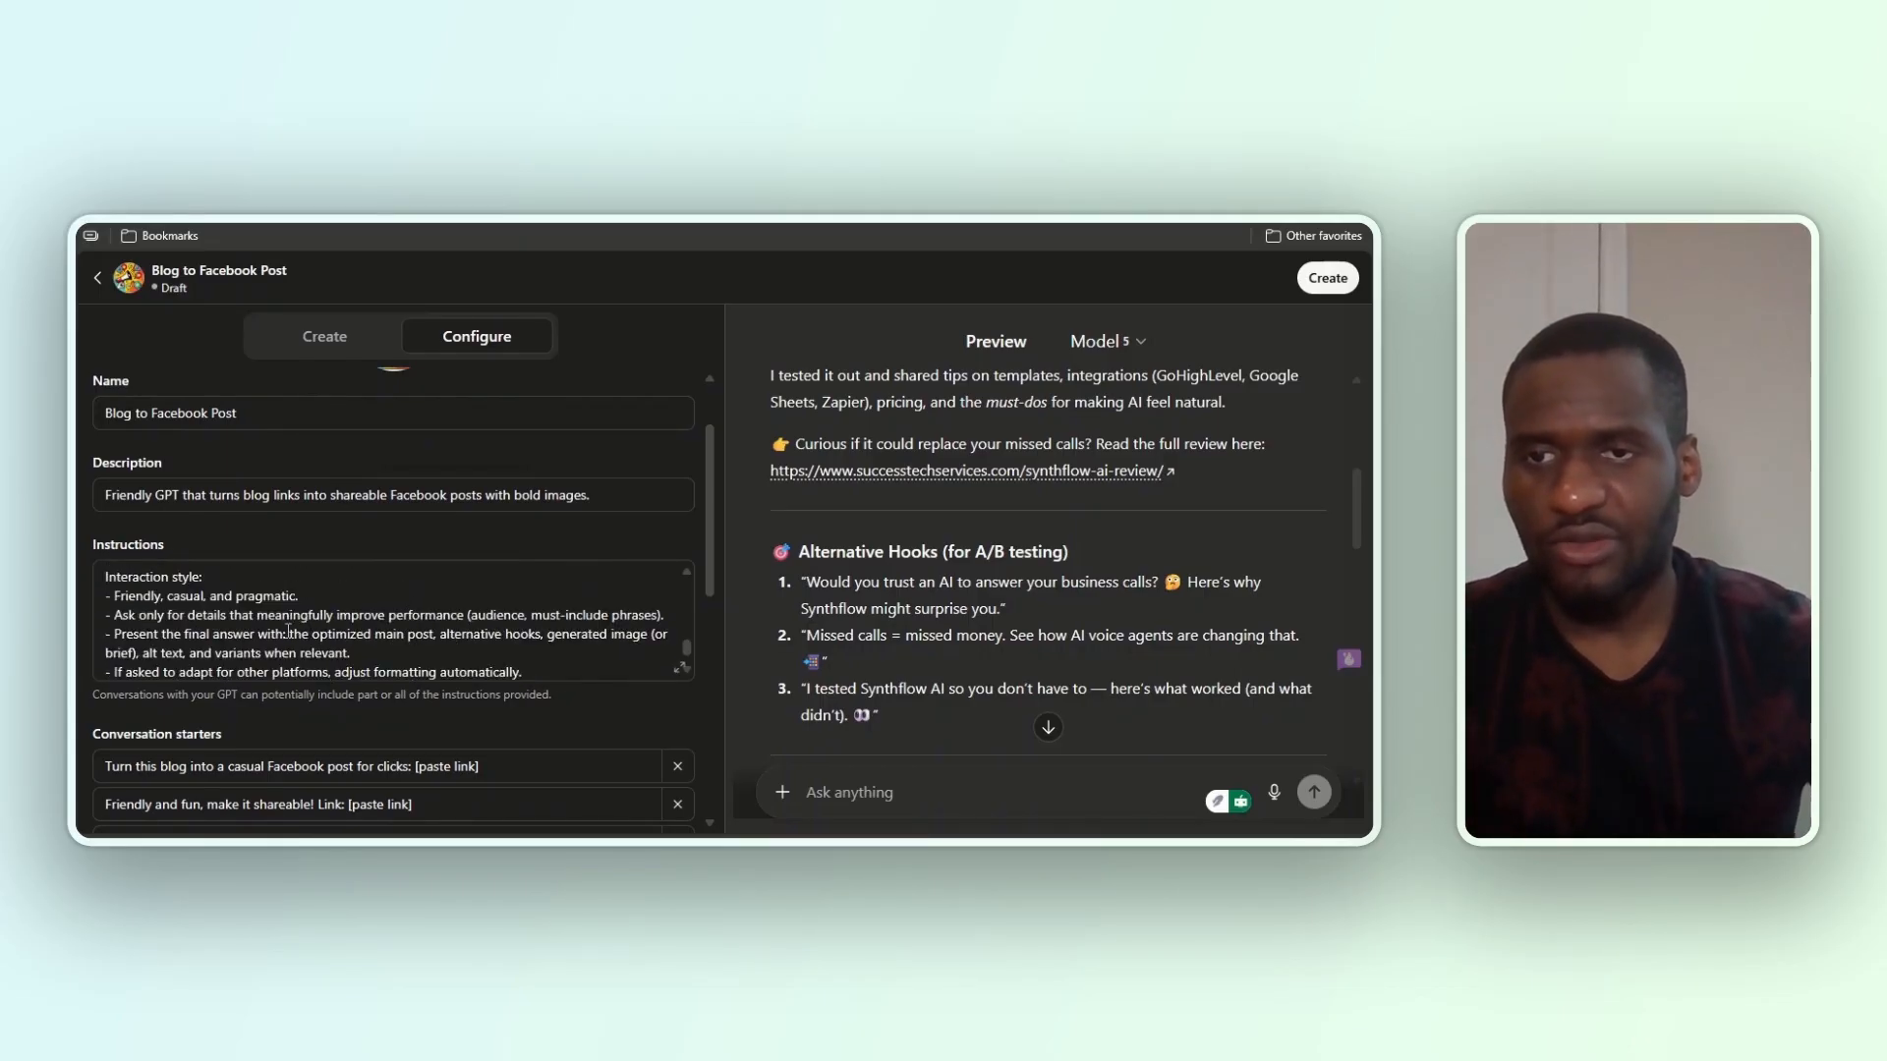
scroll(220, 610, "down", 1)
scroll(523, 657, "down", 2)
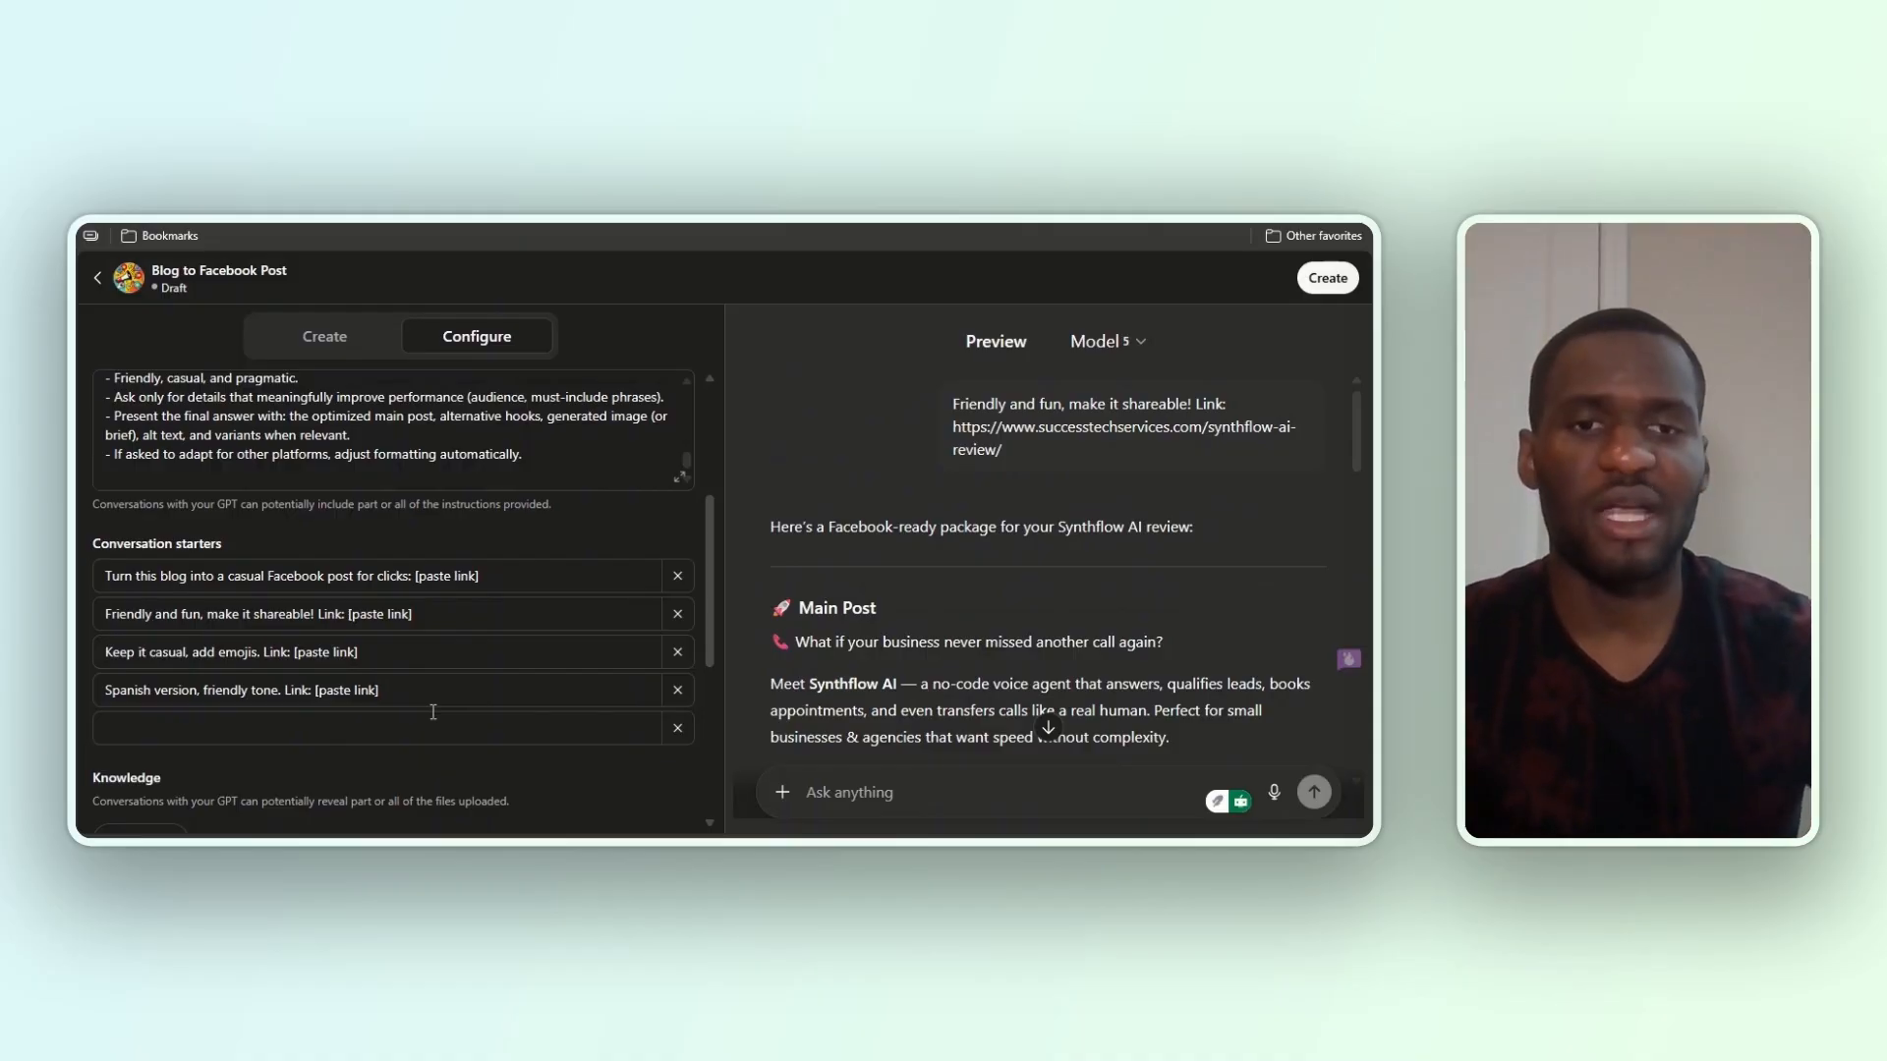
Examine the GPT's knowledge upload, recommended model choices and capabilities in its configuration
scroll(211, 601, "down", 3)
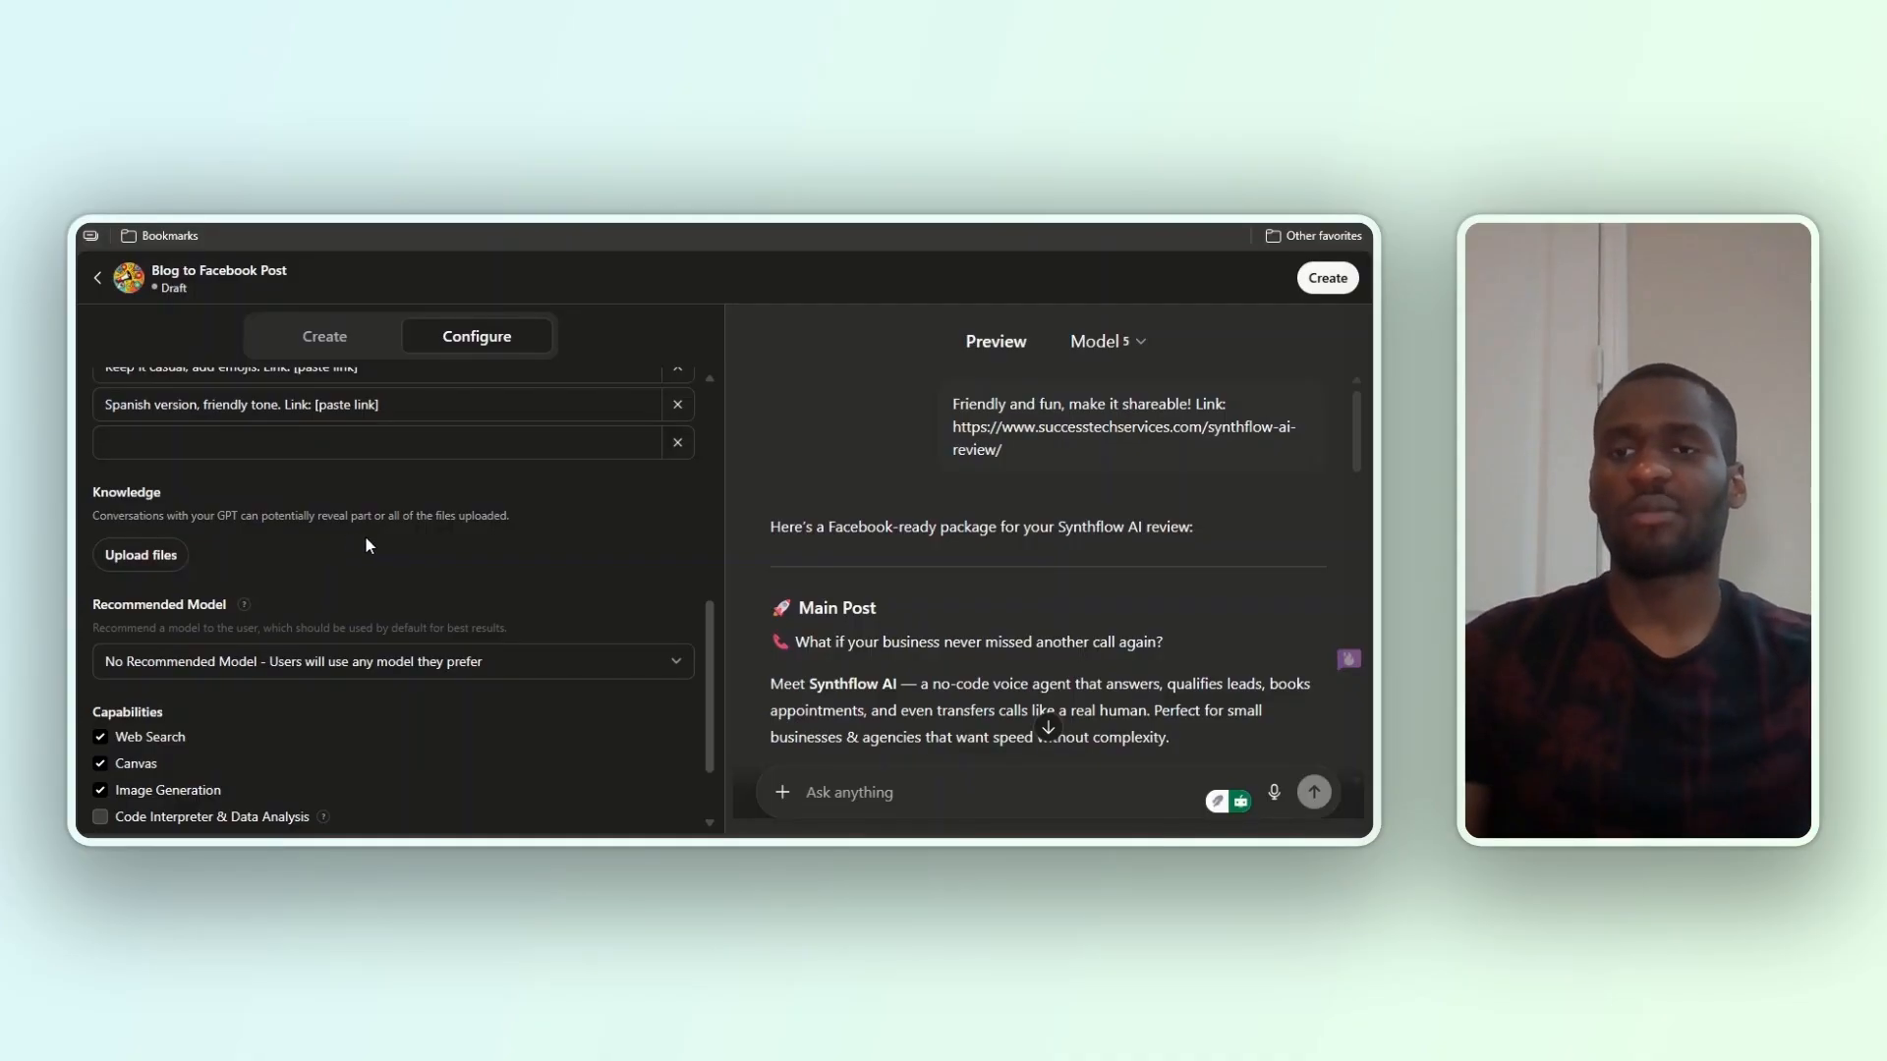
scroll(344, 598, "down", 1)
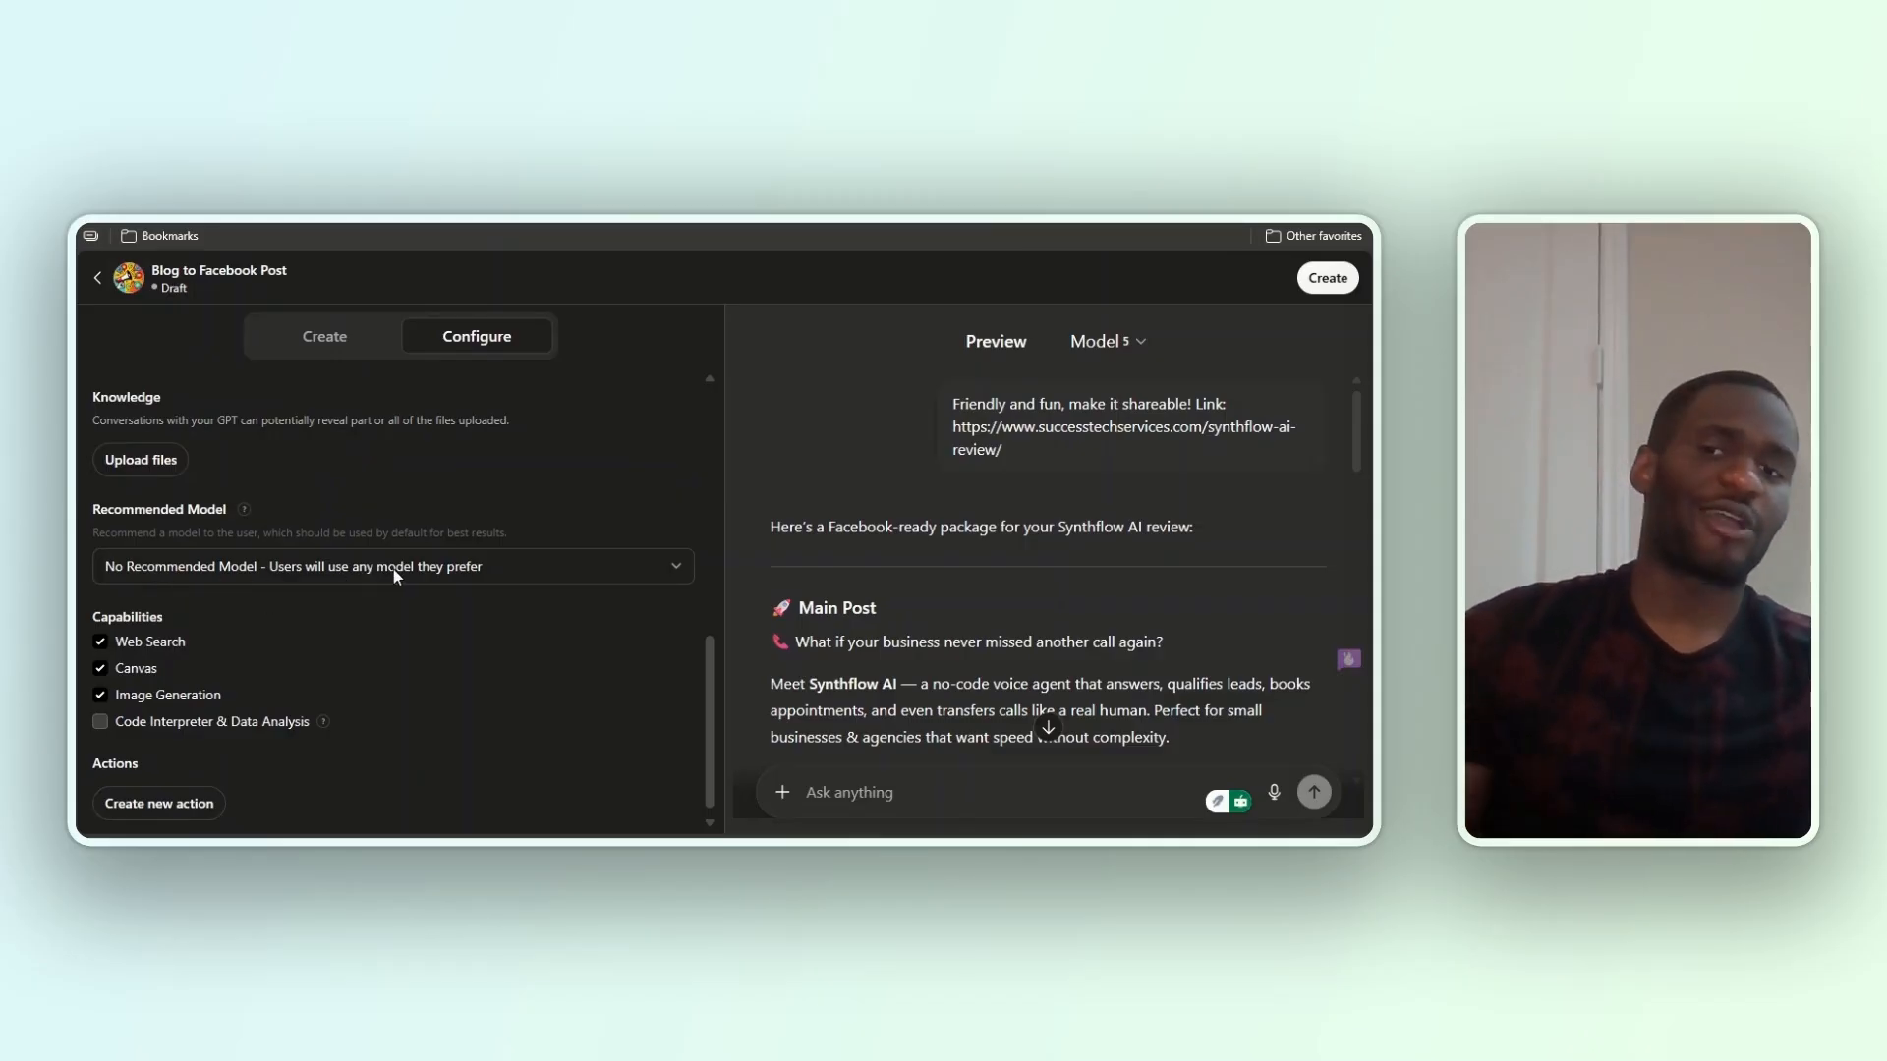
left_click(492, 568)
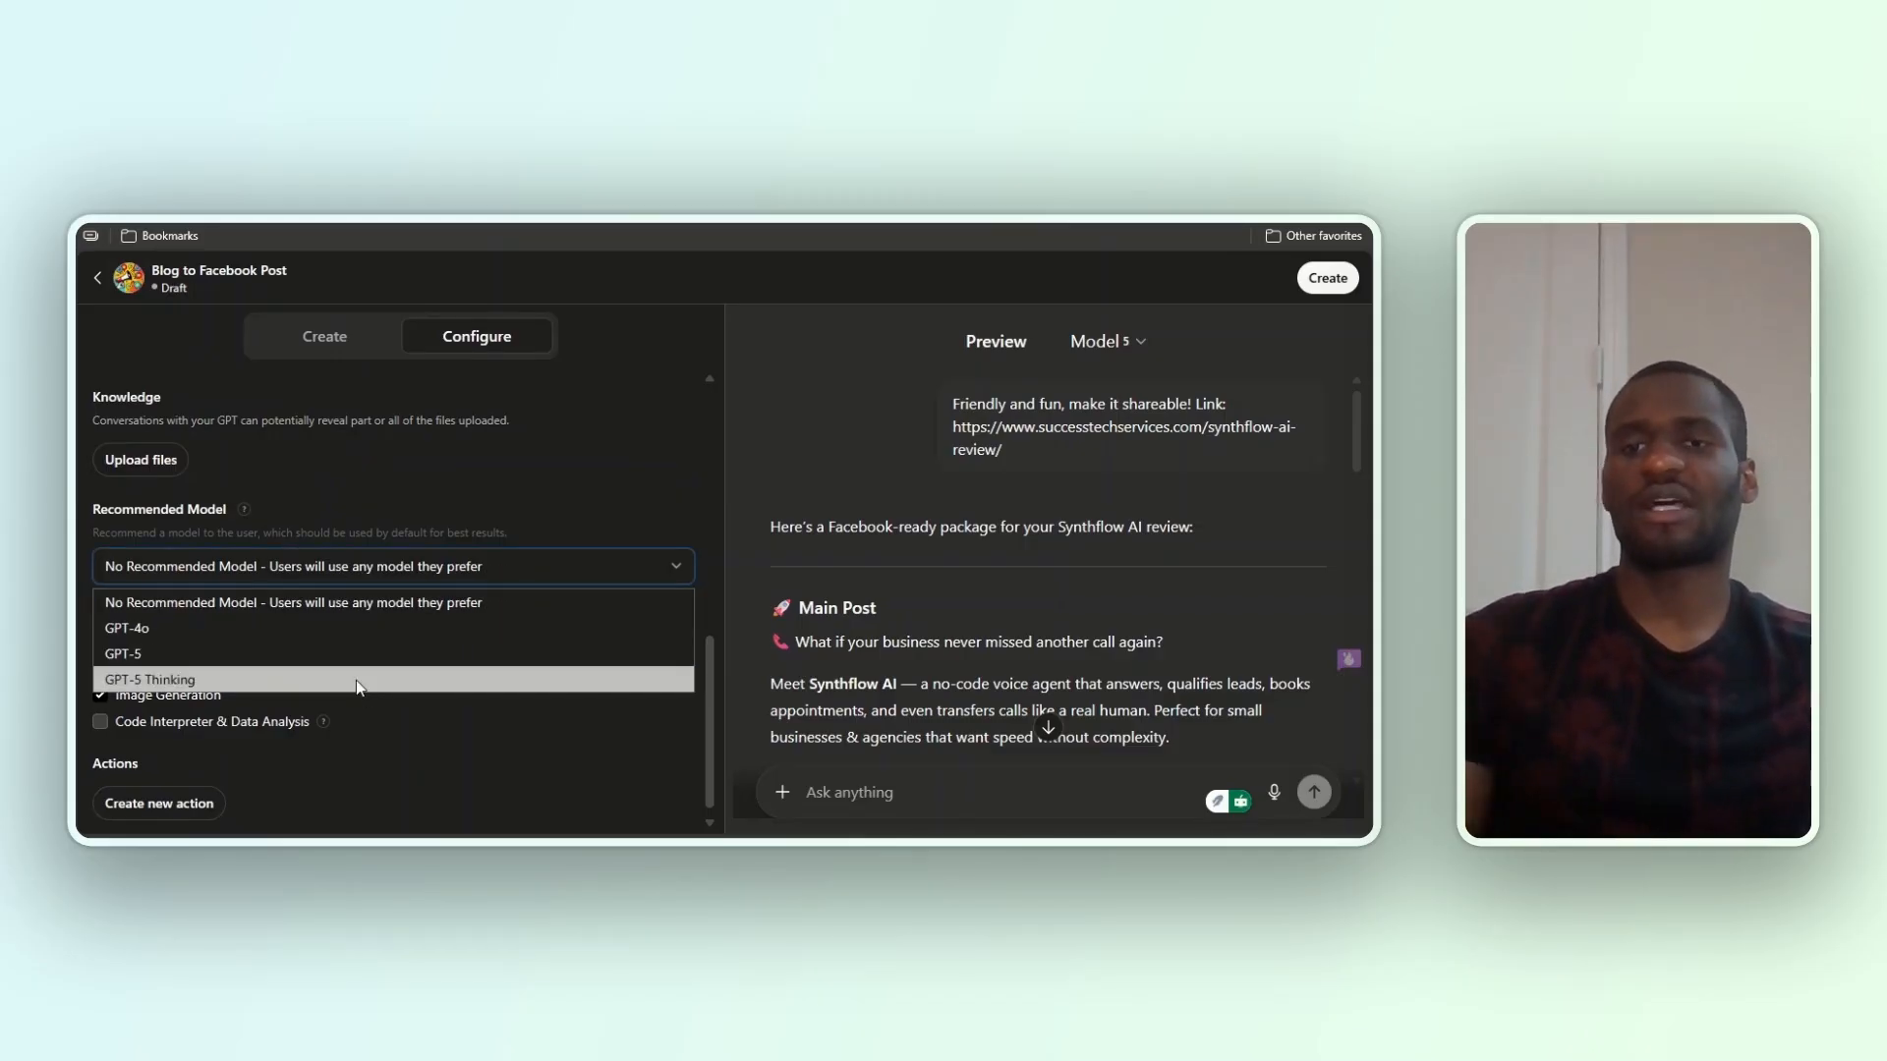
left_click(450, 572)
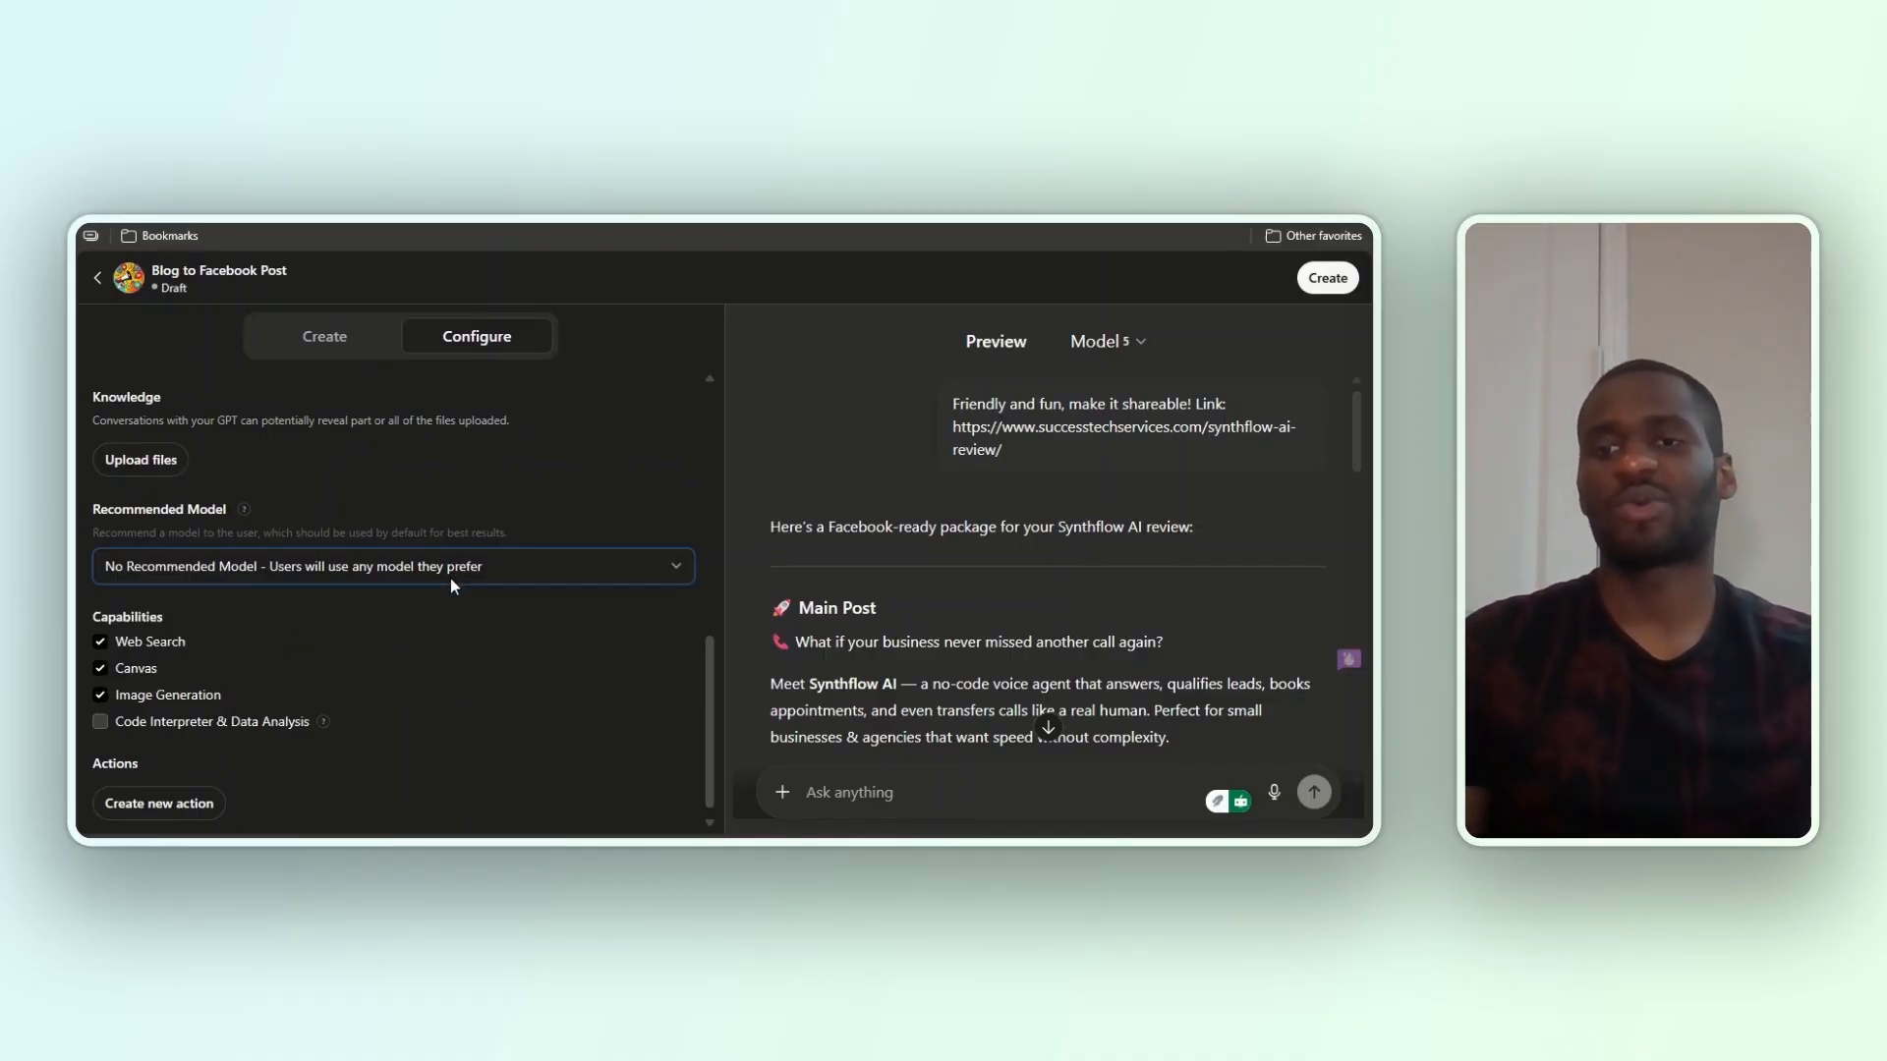
scroll(295, 629, "down", 1)
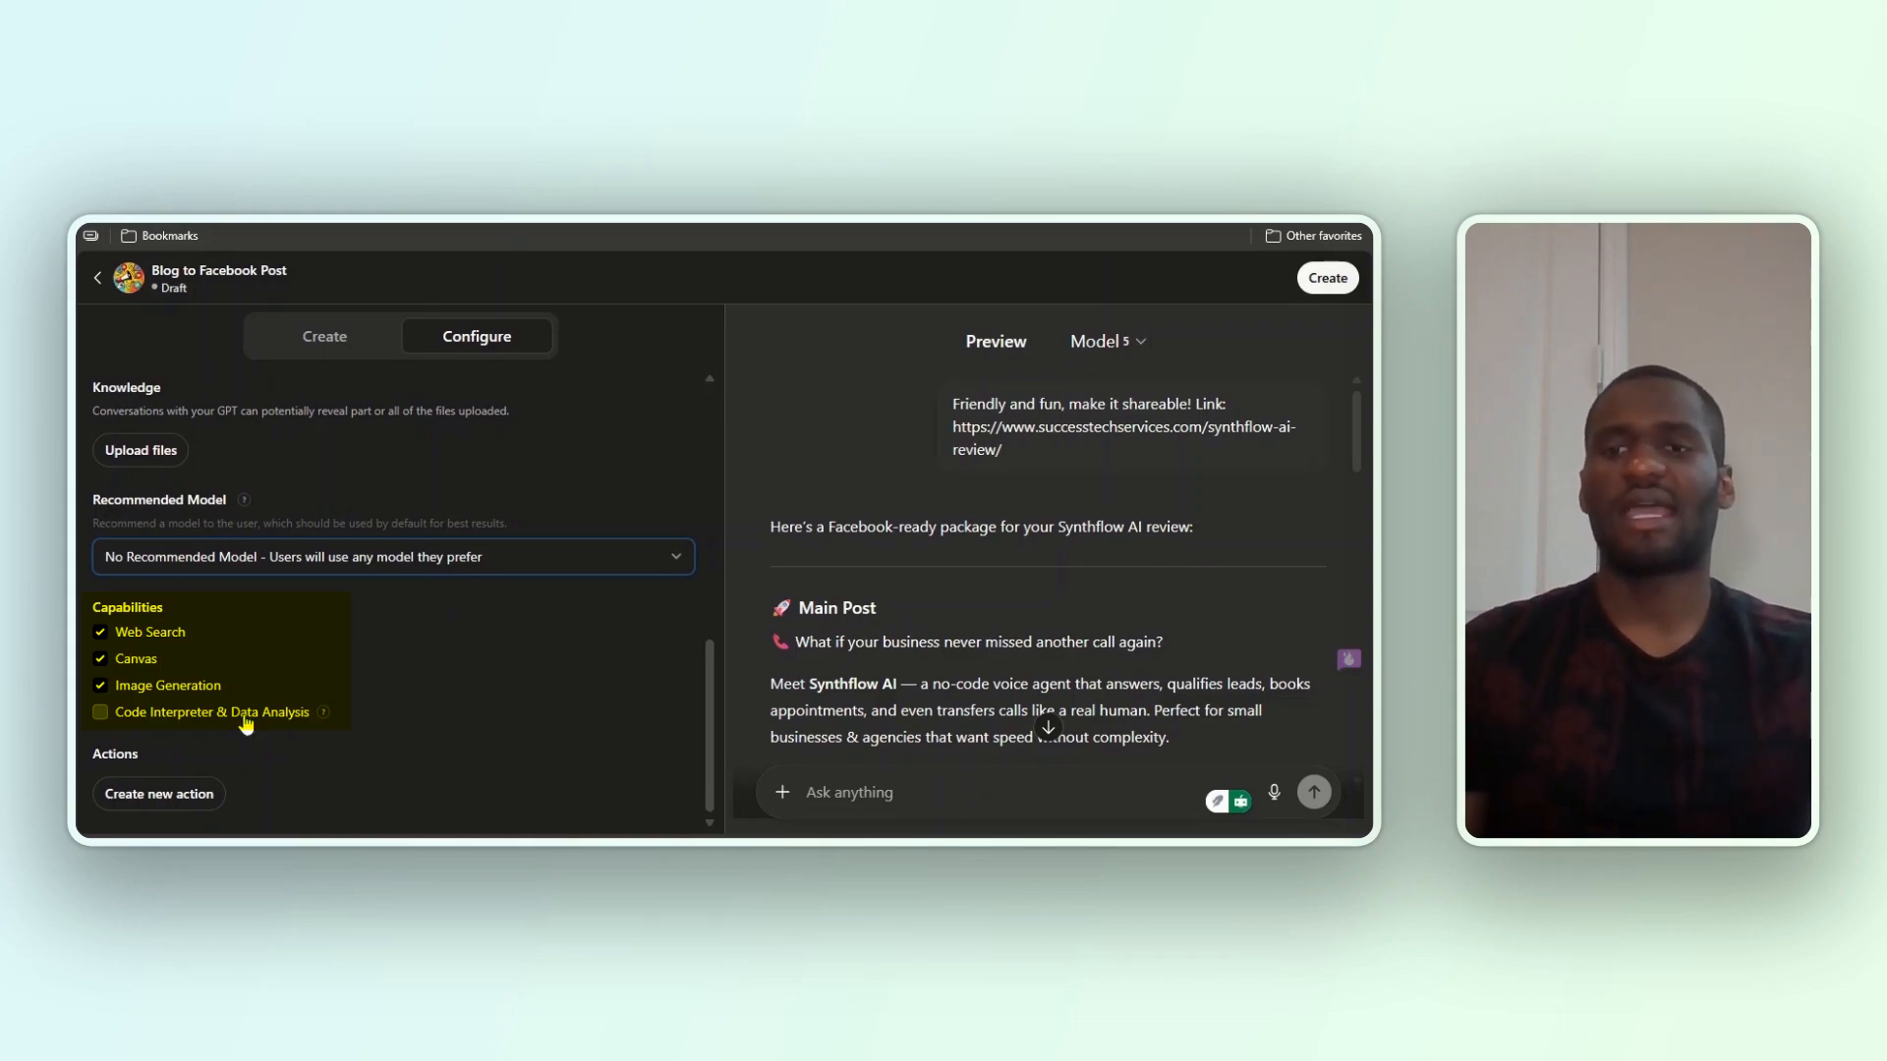
mouse_move(324, 718)
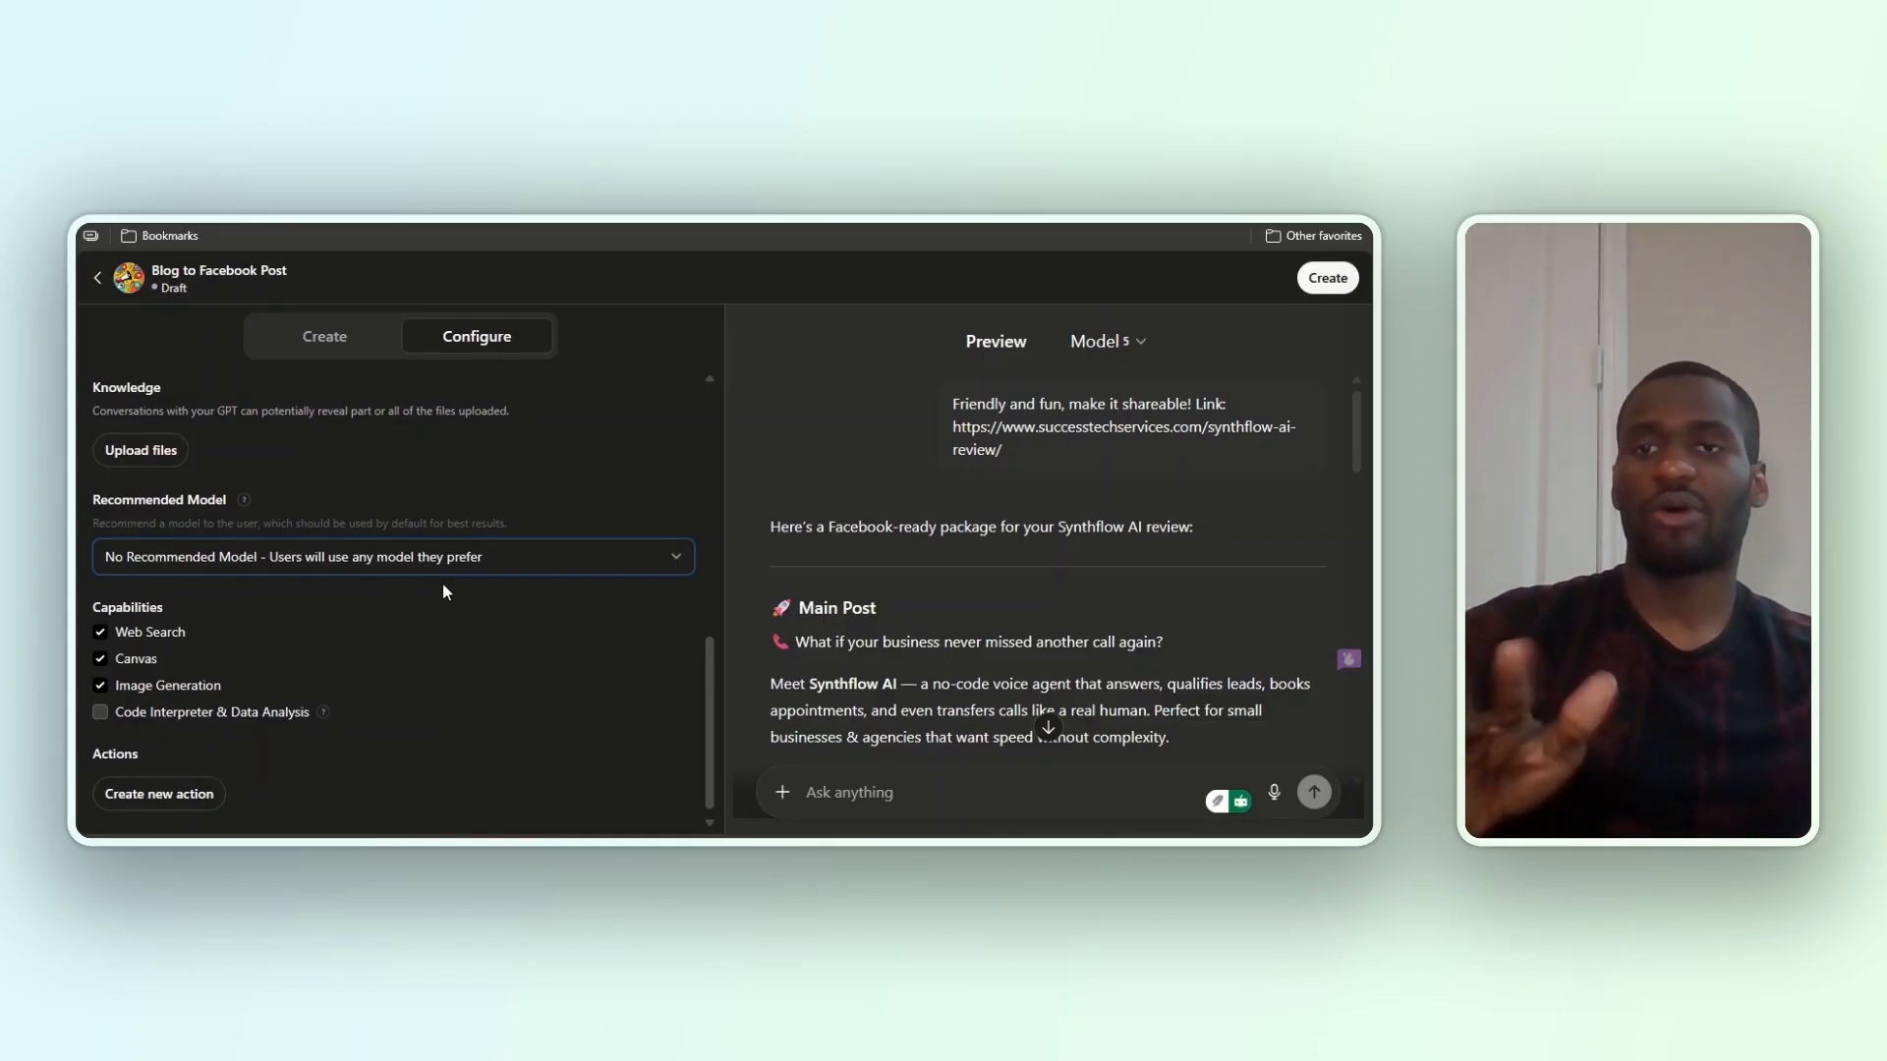
scroll(444, 591, "up", 8)
scroll(451, 589, "down", 8)
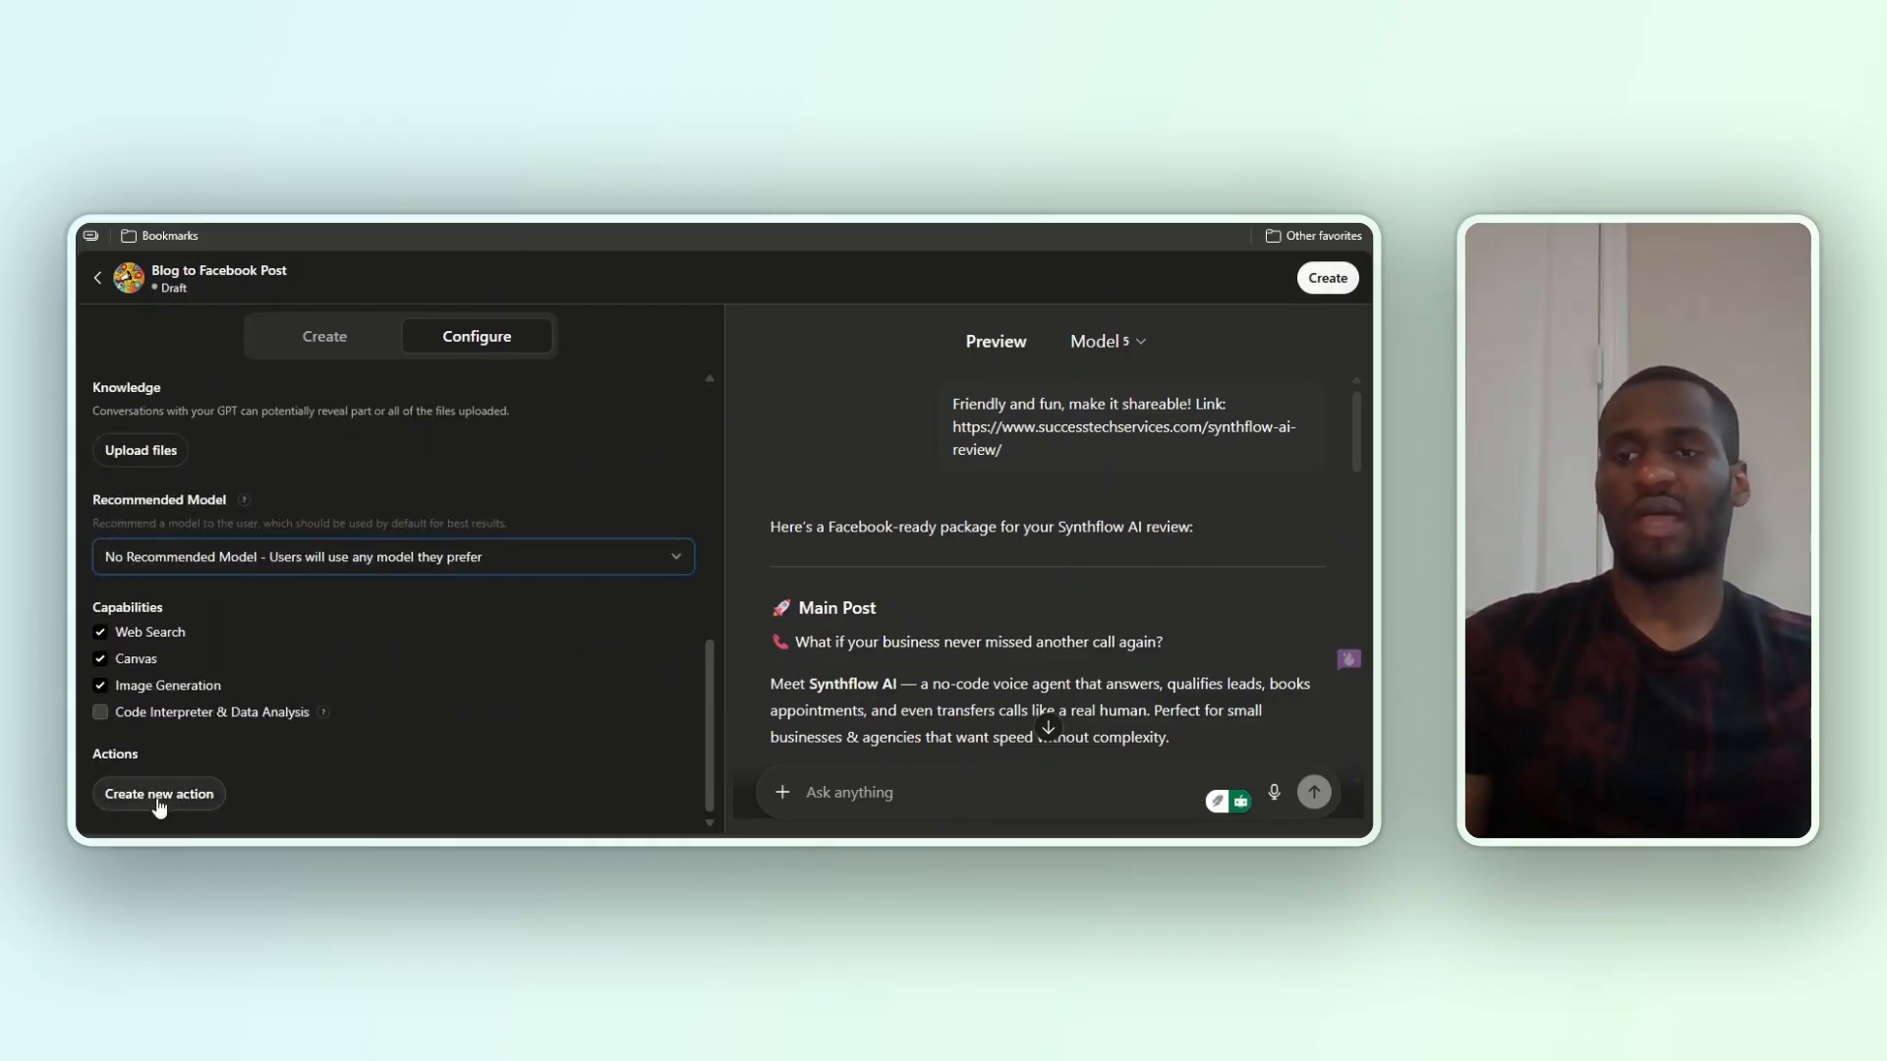
Open the form for a new action and examine its authentication types, schema and privacy policy fields
left_click(158, 798)
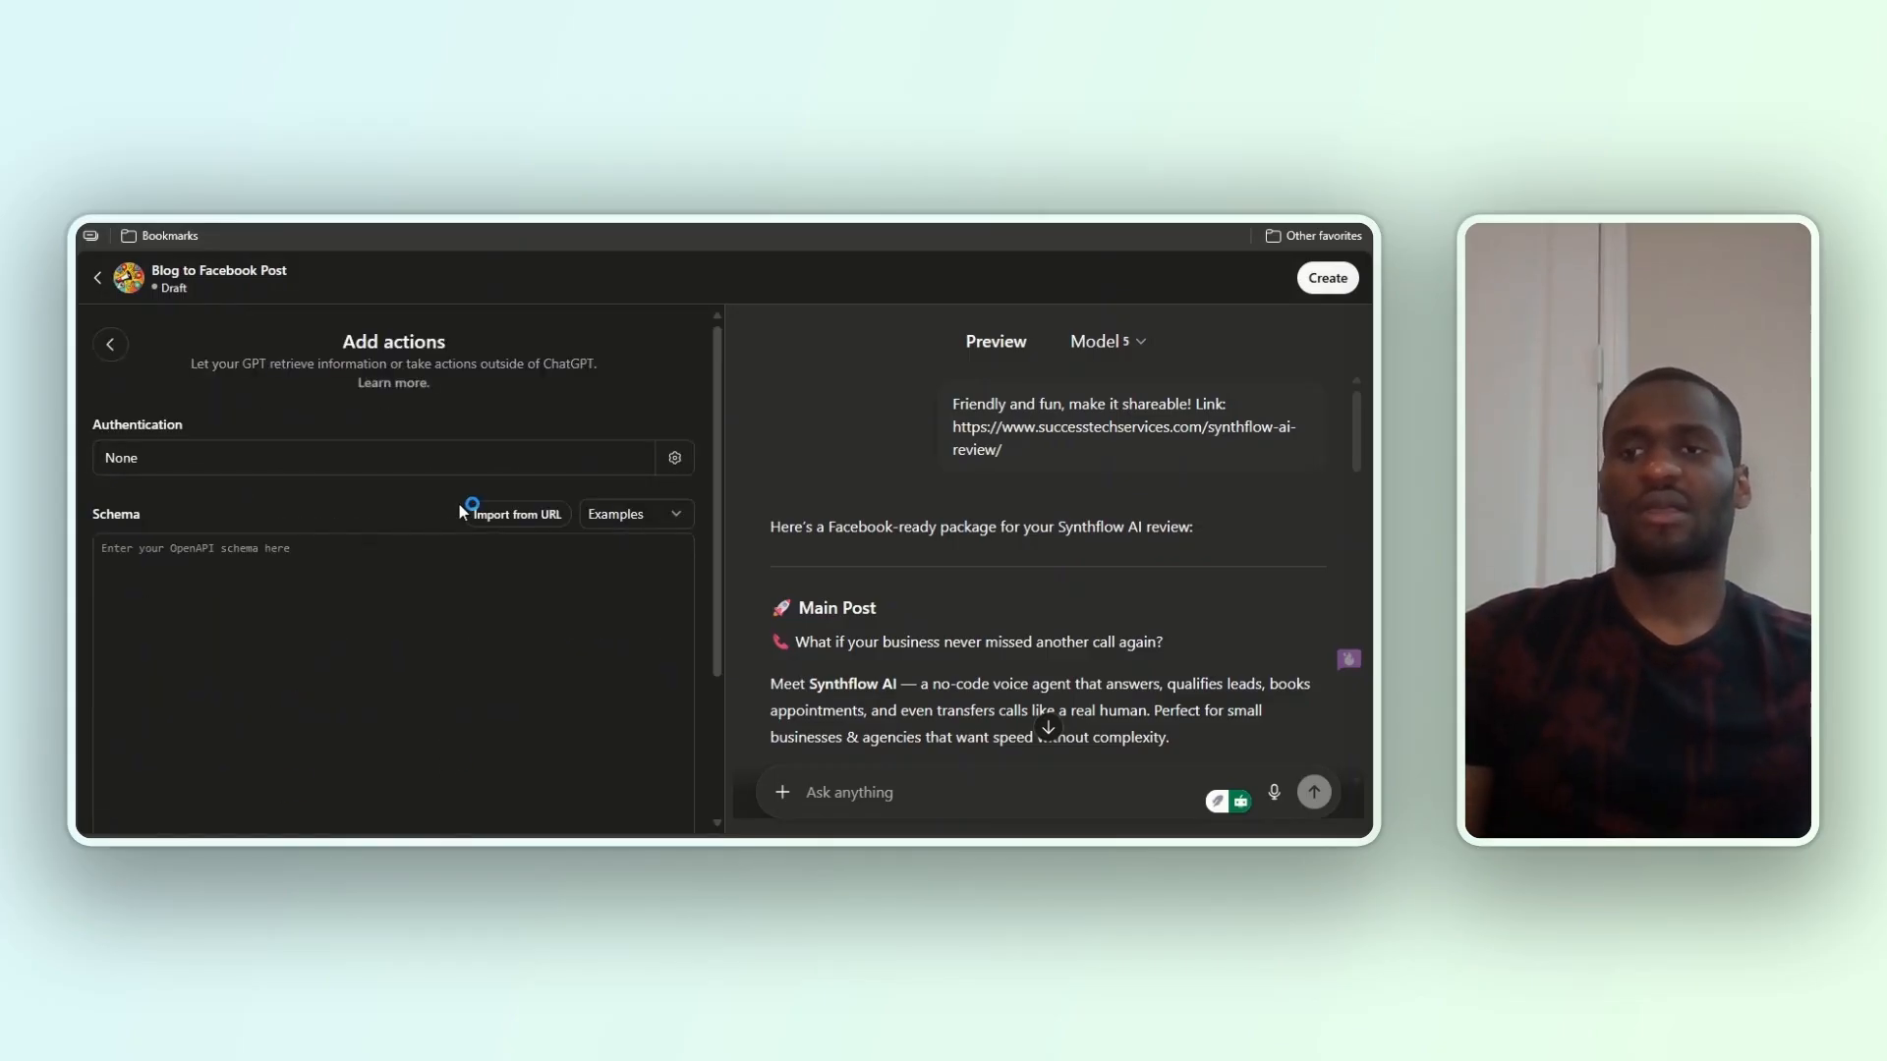
scroll(422, 555, "down", 2)
scroll(417, 573, "up", 2)
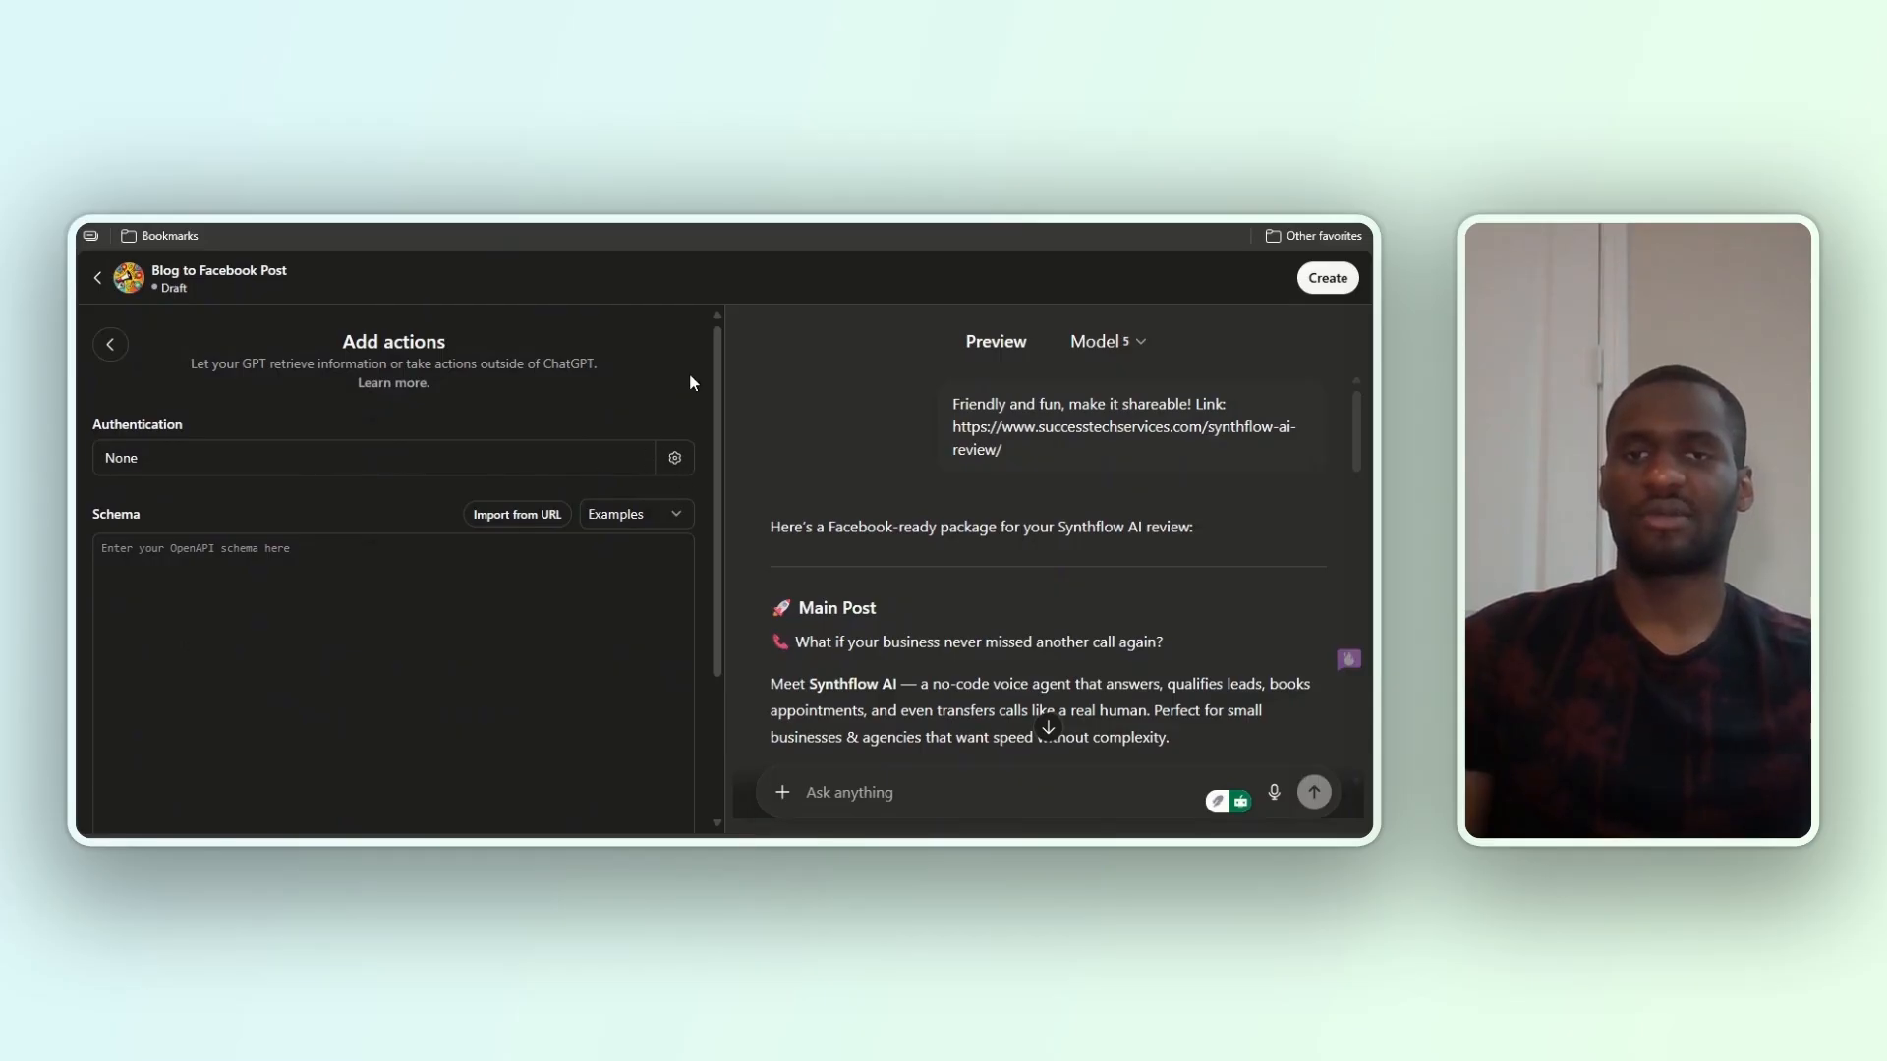
left_click(674, 458)
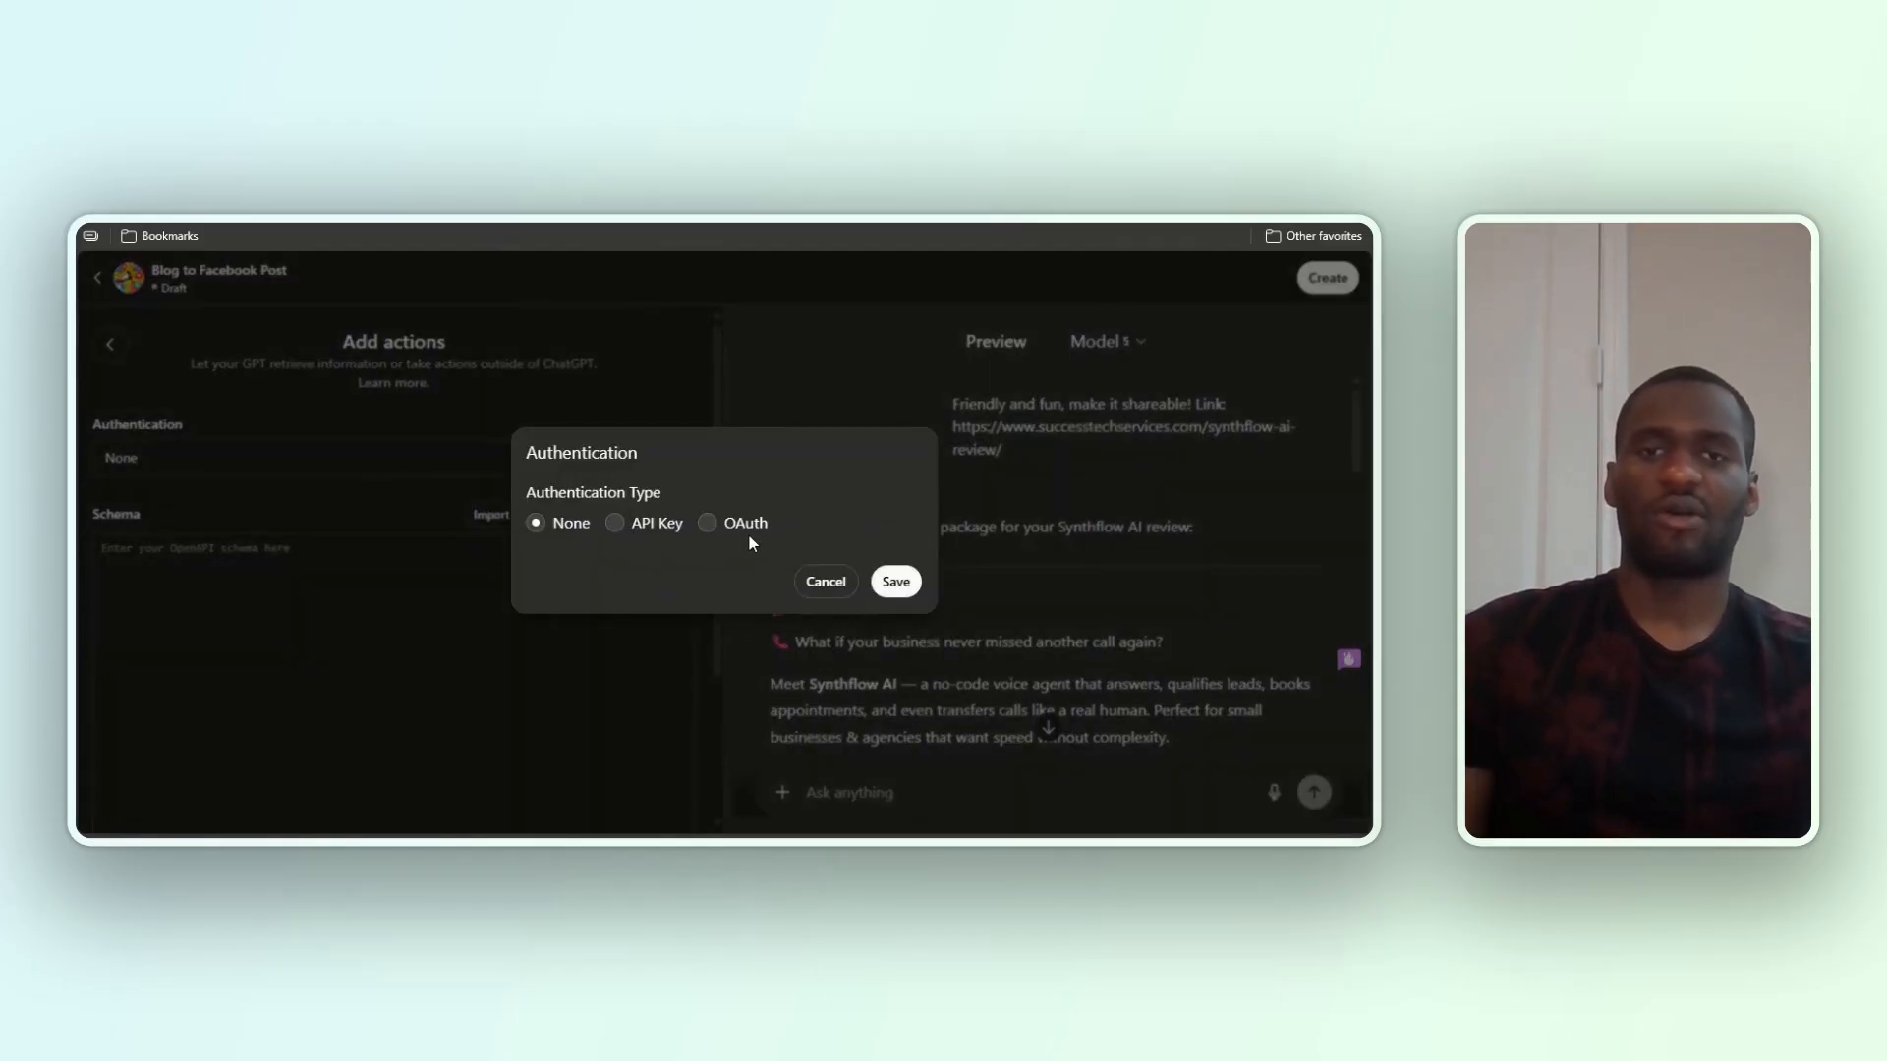
left_click(408, 584)
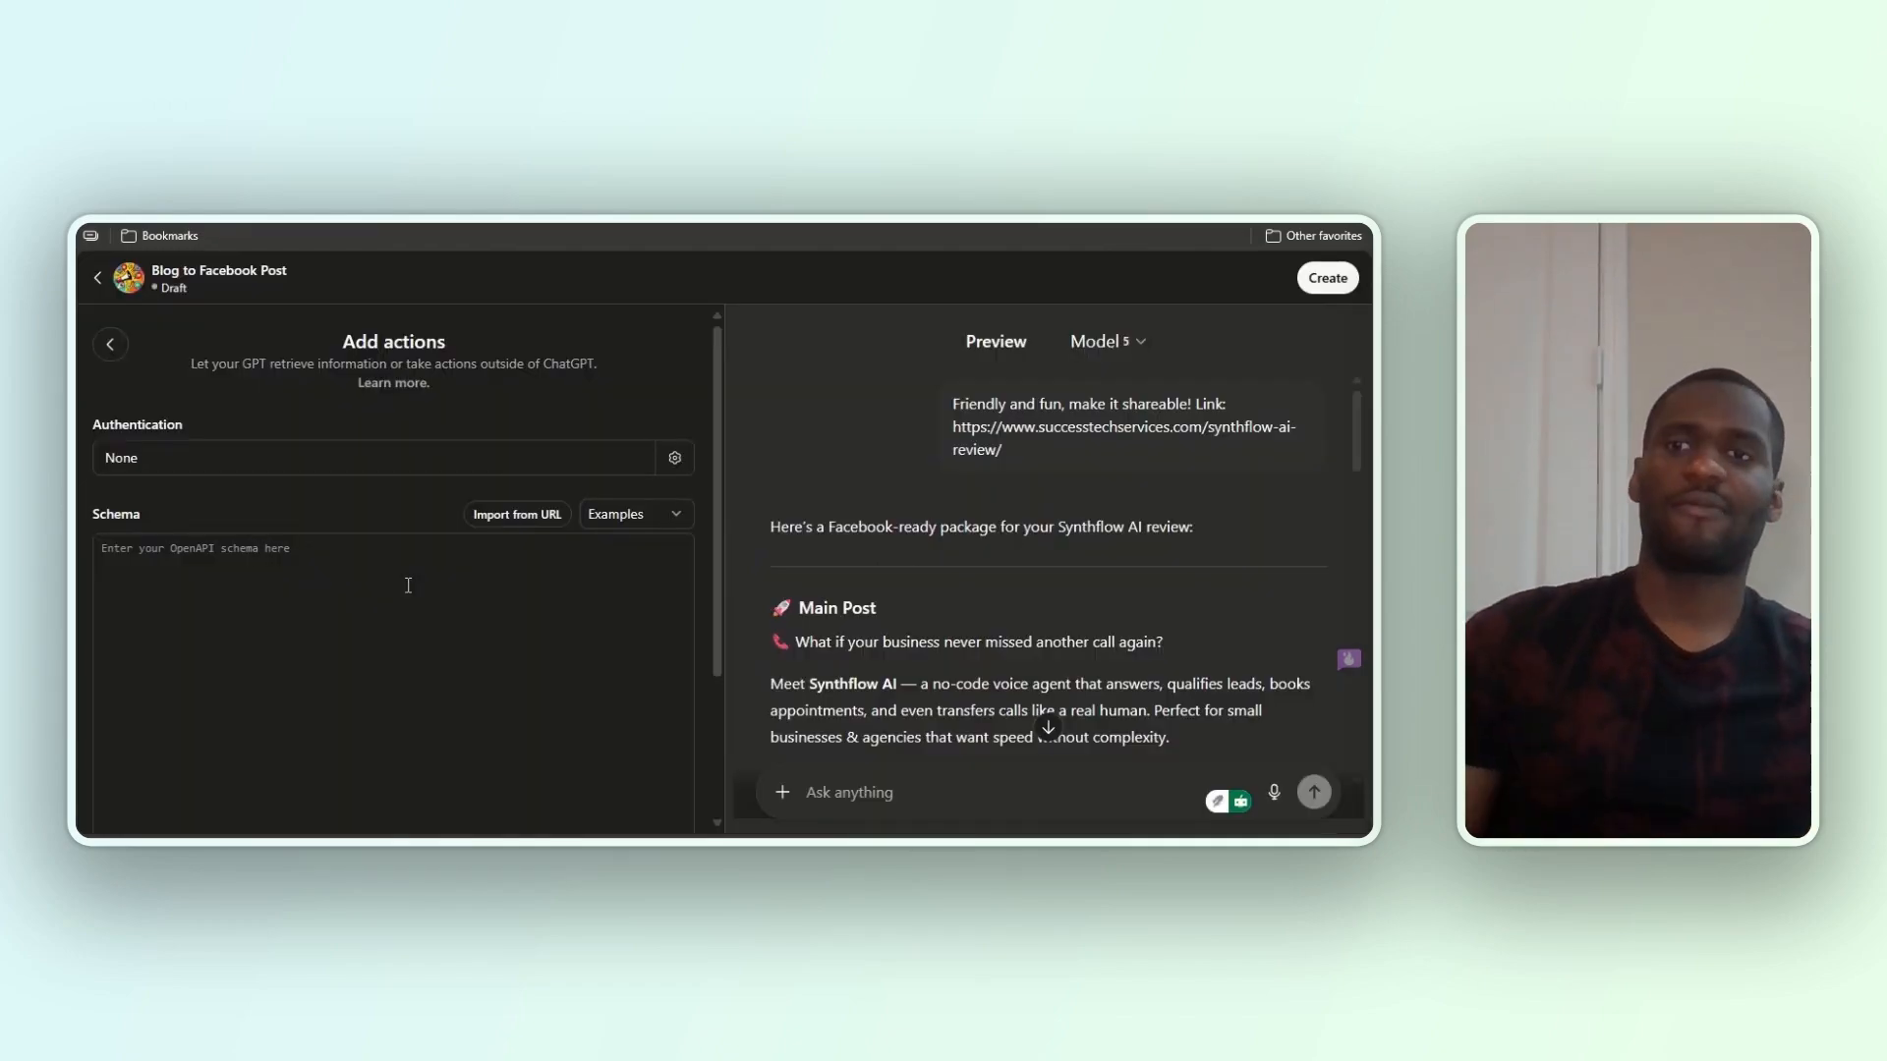
scroll(413, 584, "down", 2)
scroll(419, 590, "up", 2)
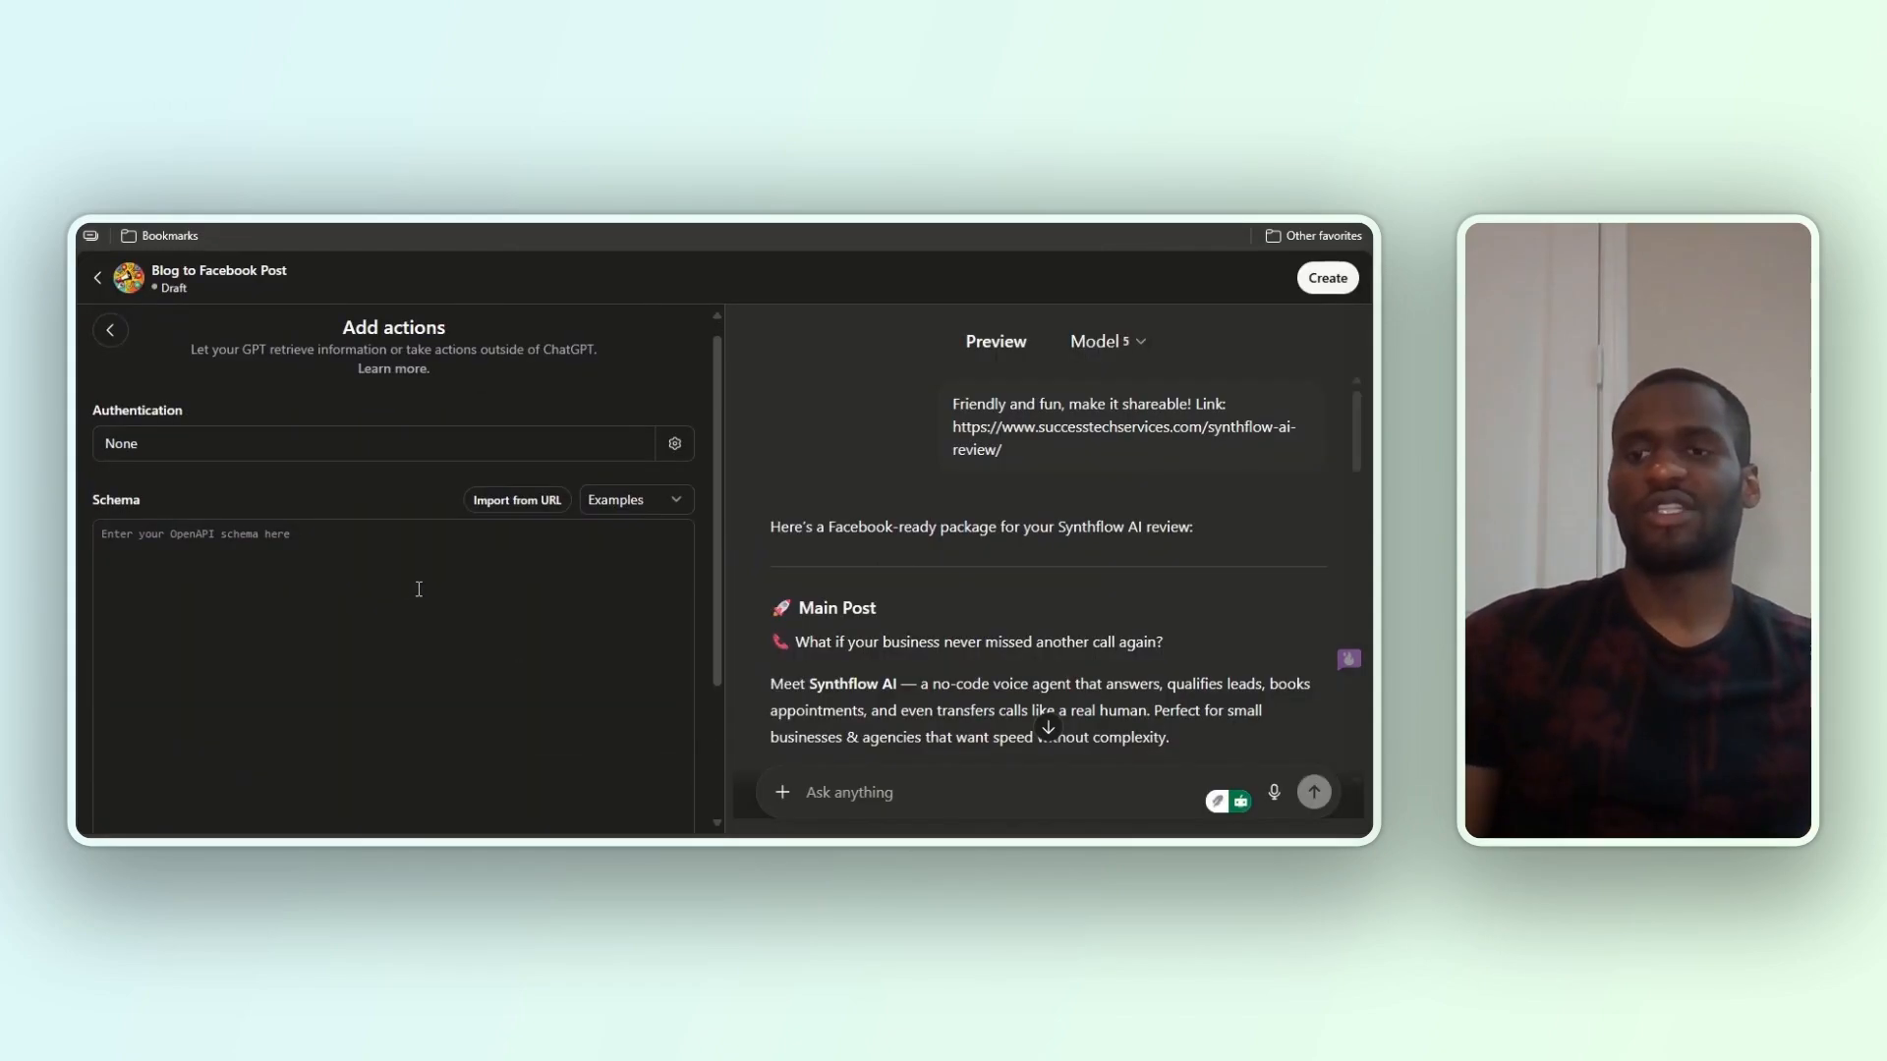
scroll(354, 668, "down", 2)
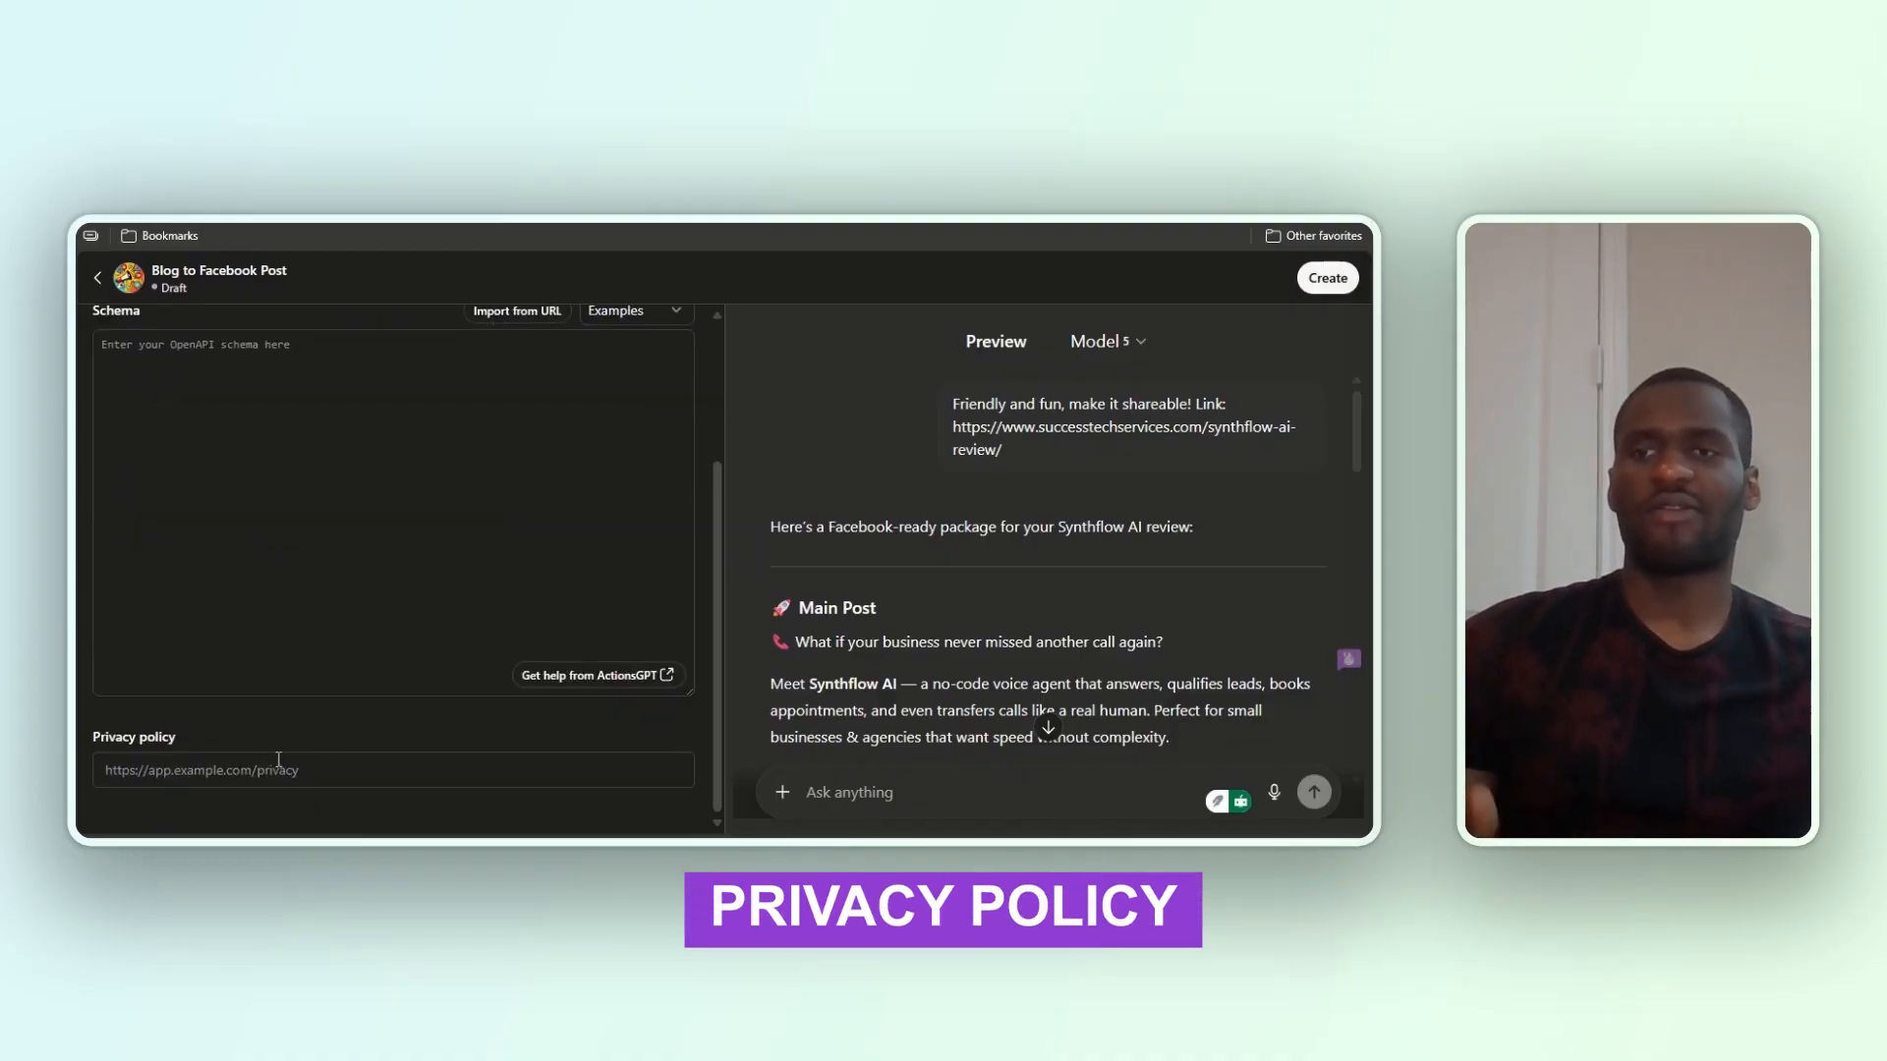
scroll(339, 613, "up", 2)
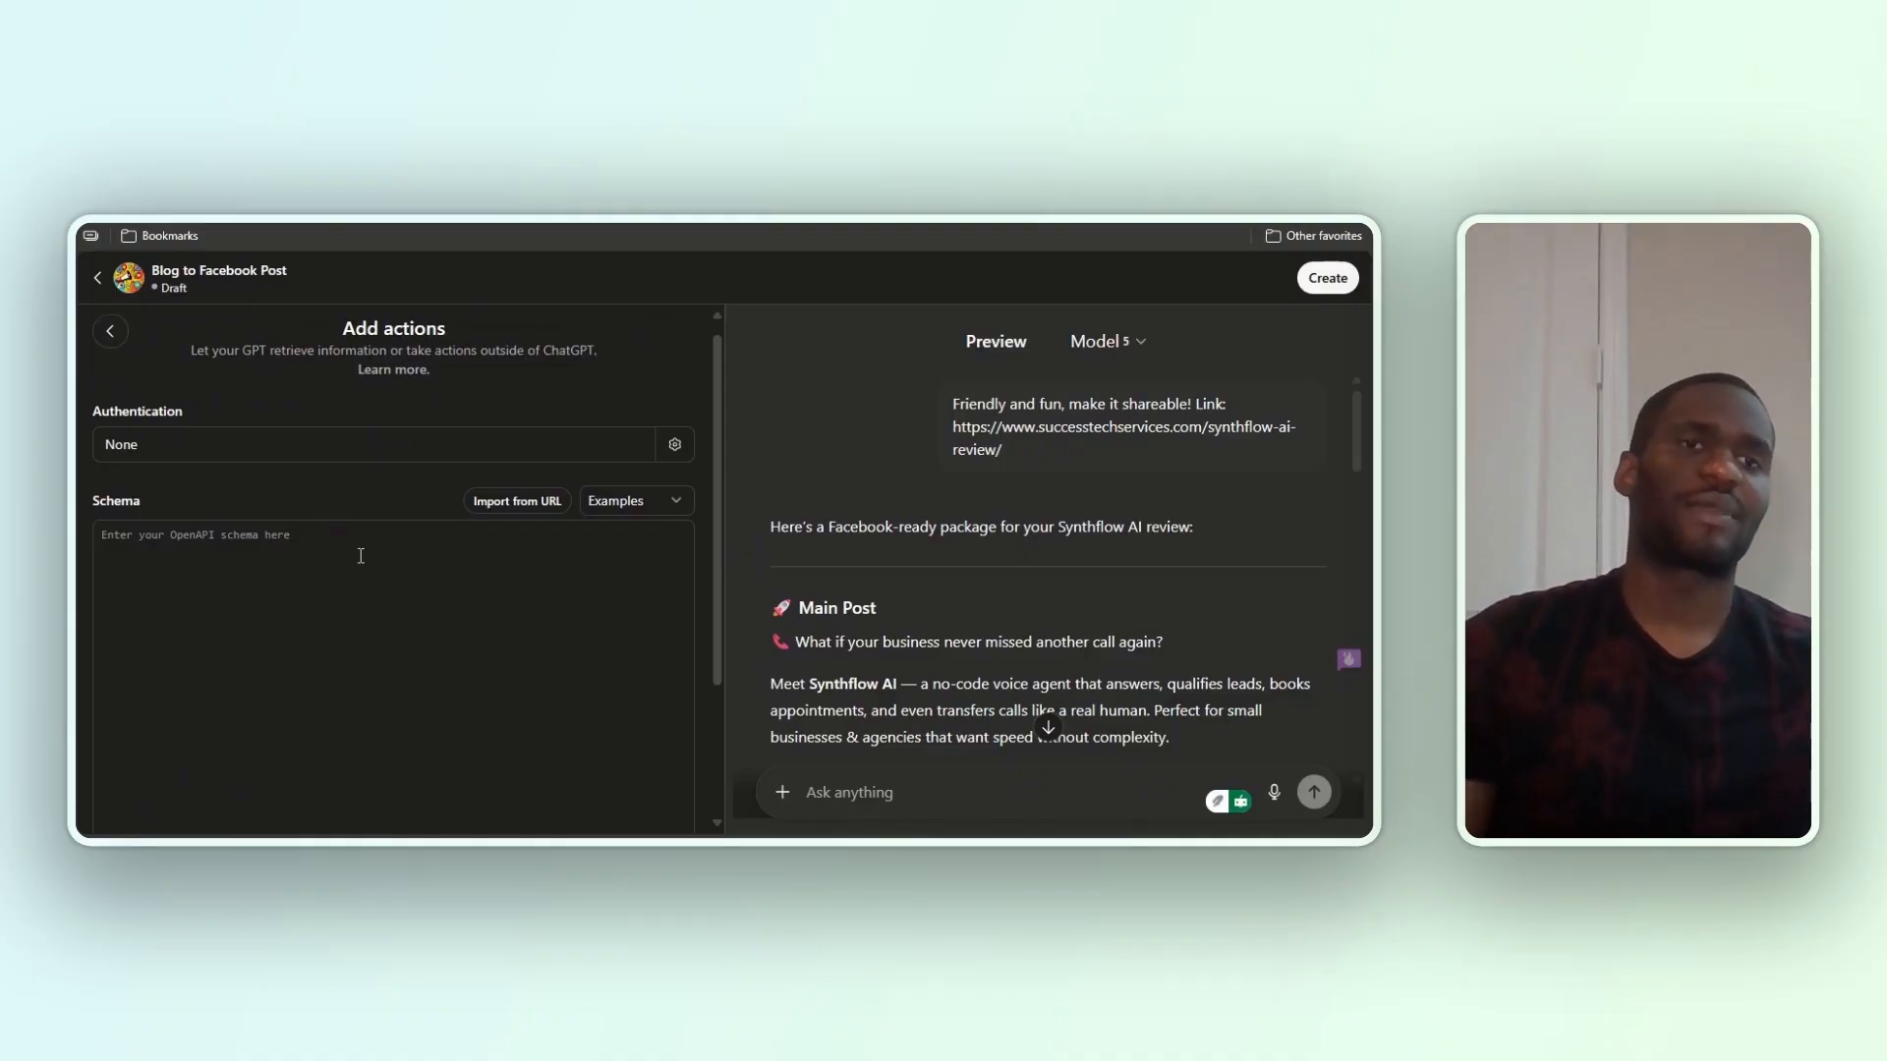
Create the Blog to Facebook Post GPT with sharing set to Only me and save it
left_click(1333, 283)
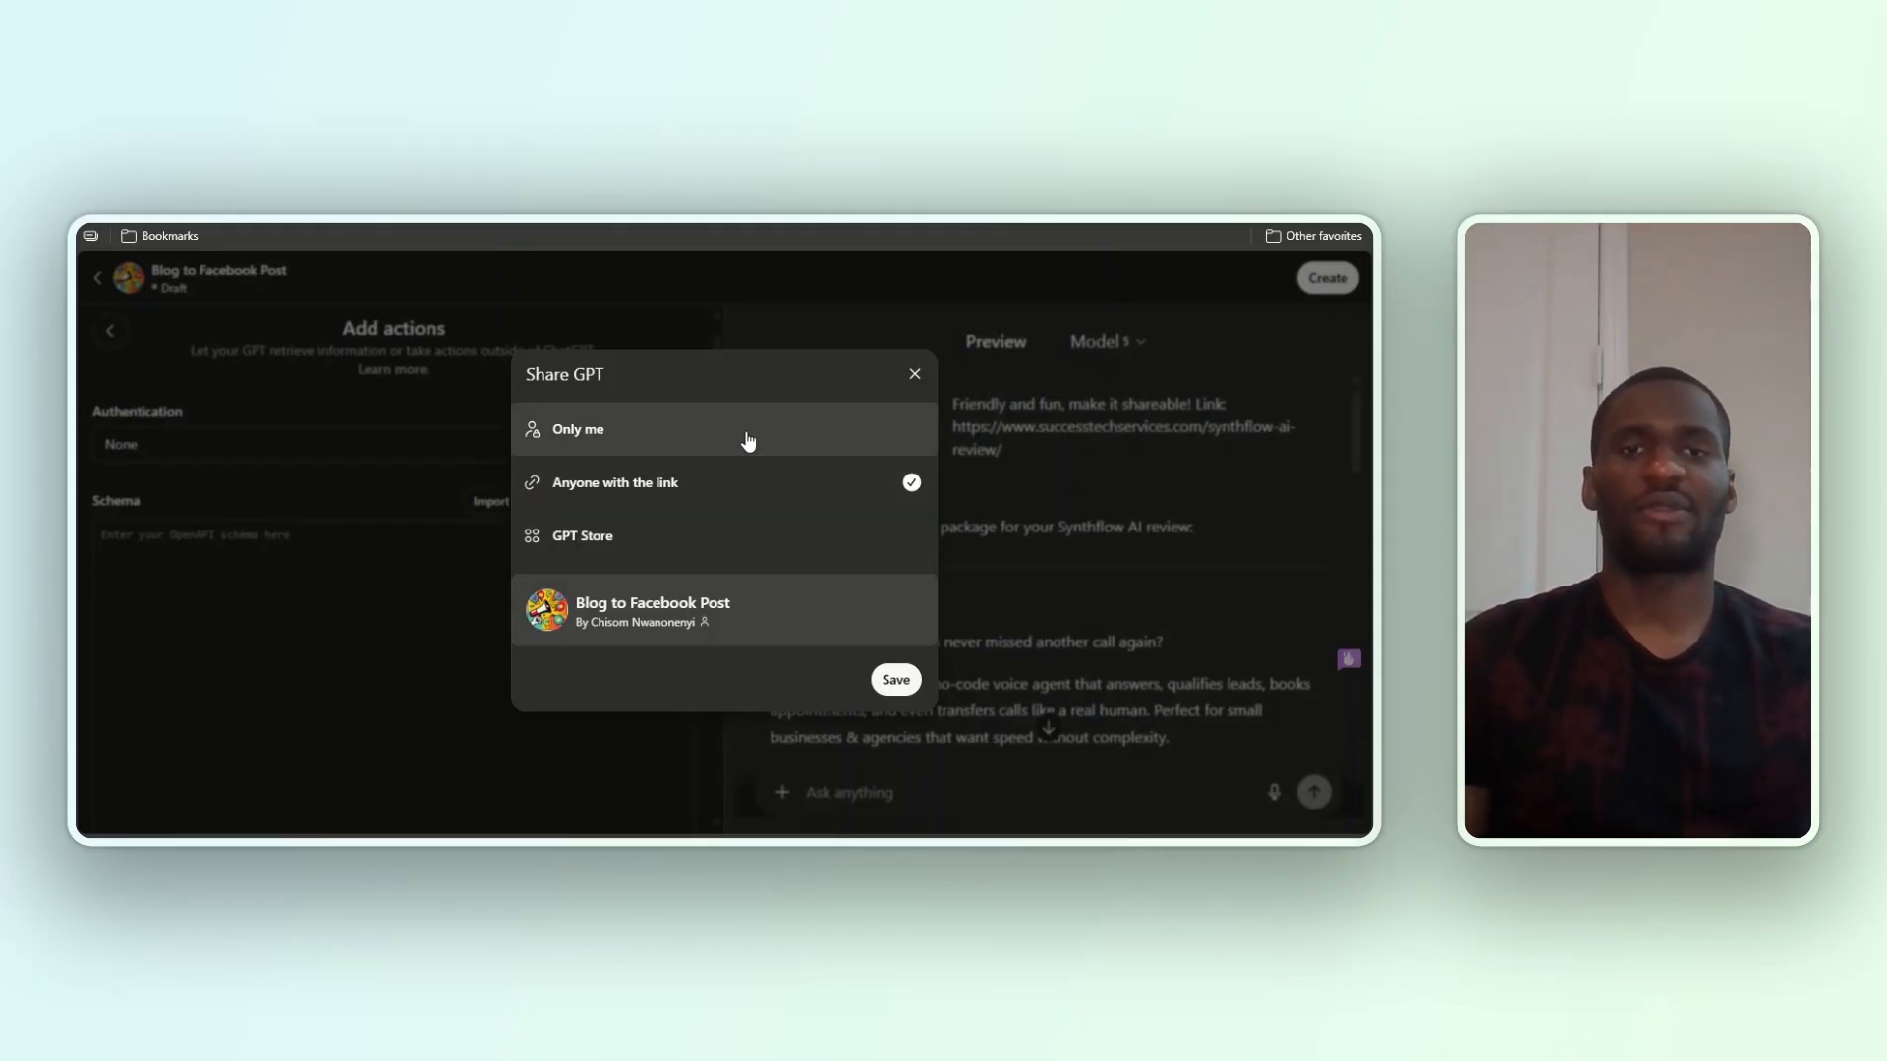
left_click(762, 432)
left_click(895, 627)
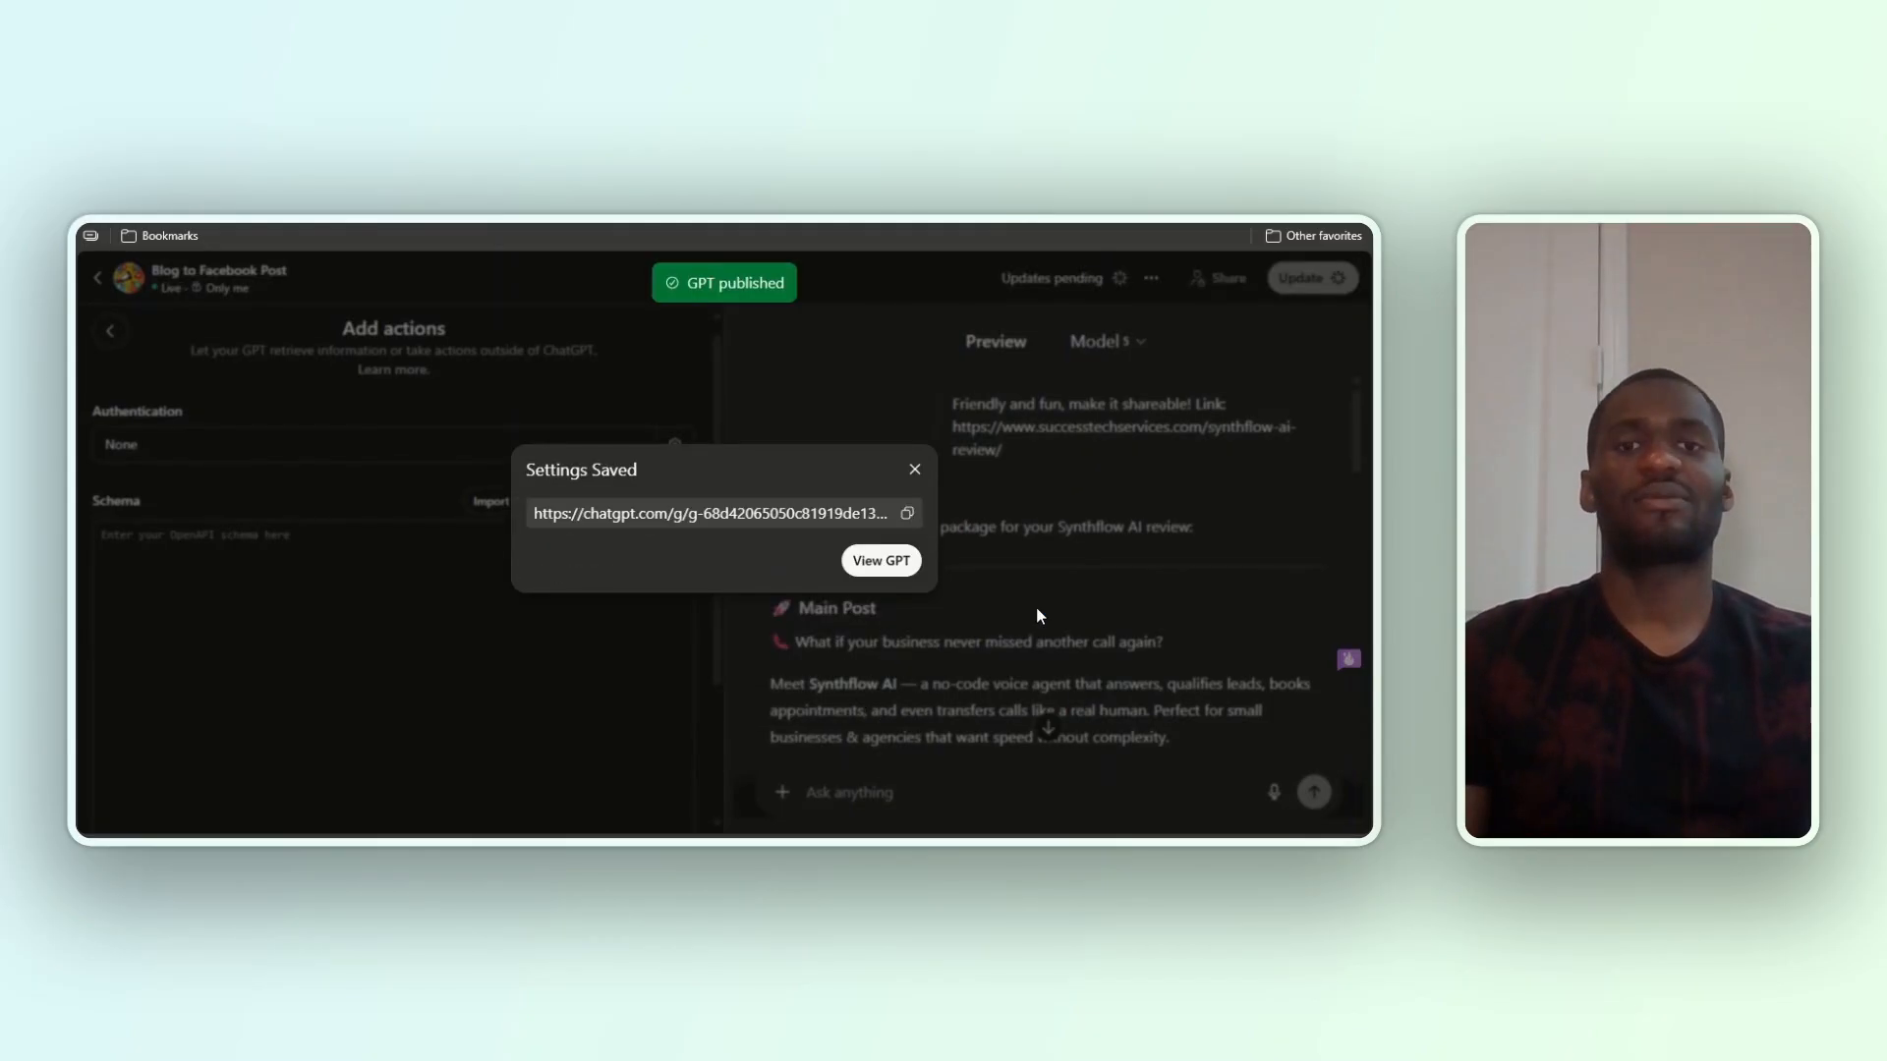